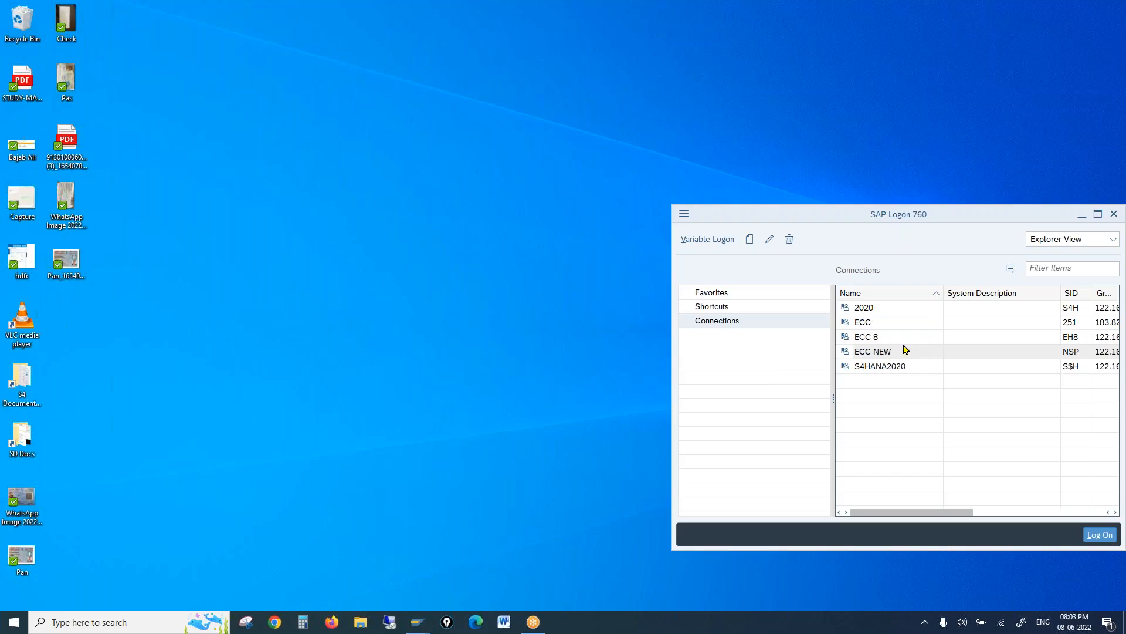
Open the logon screen of the ECC NEW connection
double_click(886, 352)
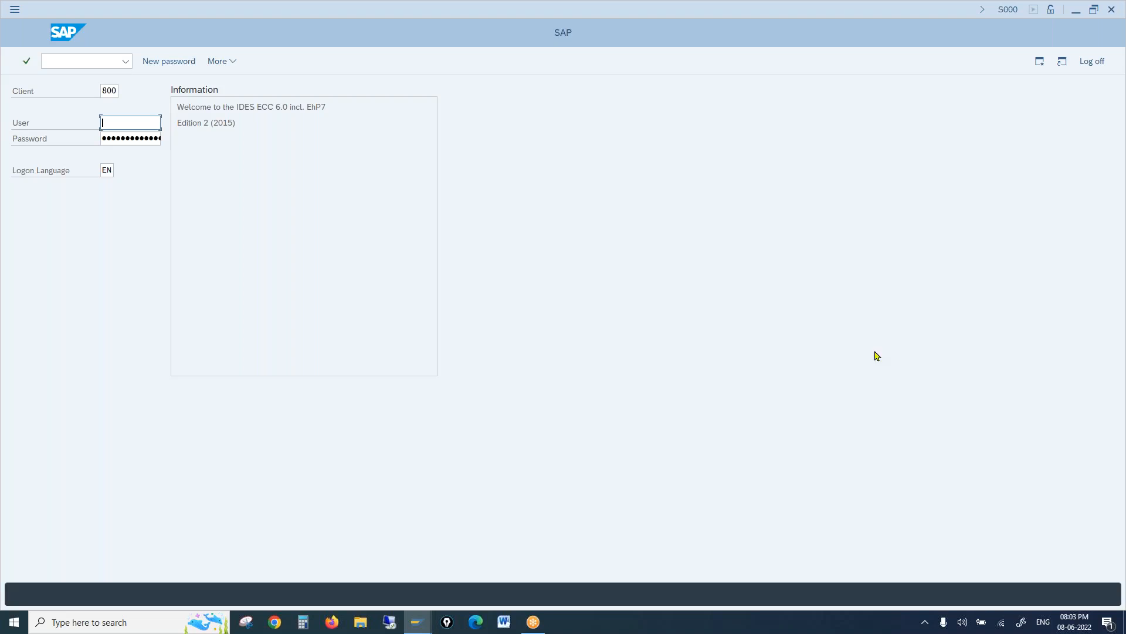
Switch to the already open SAP Easy Access session and start transaction VOPAN there
click(417, 620)
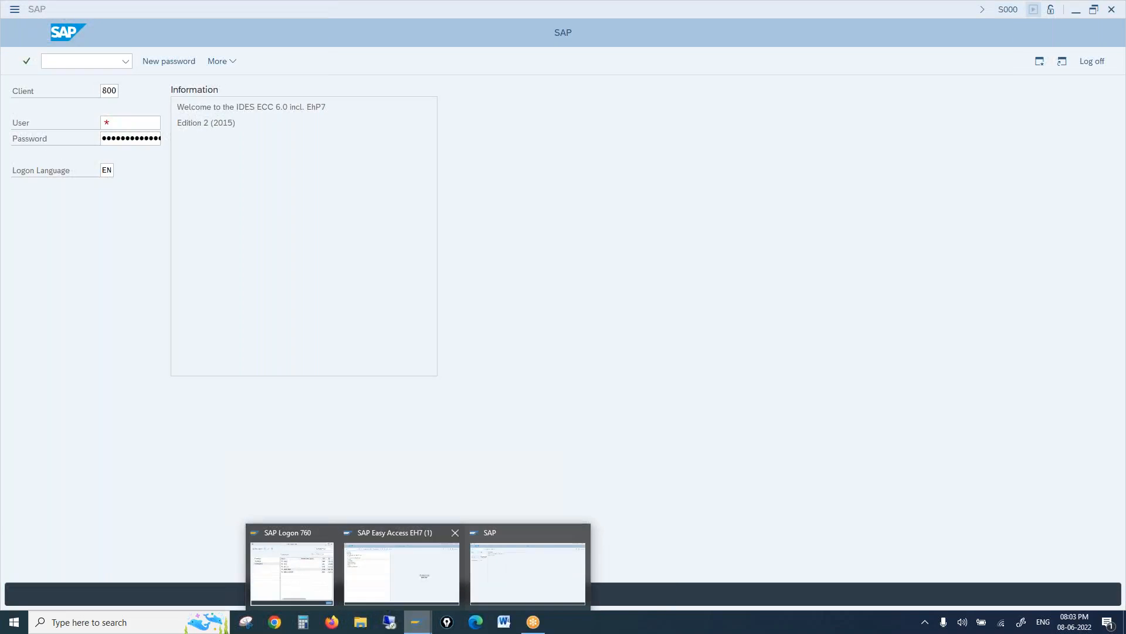
click(424, 576)
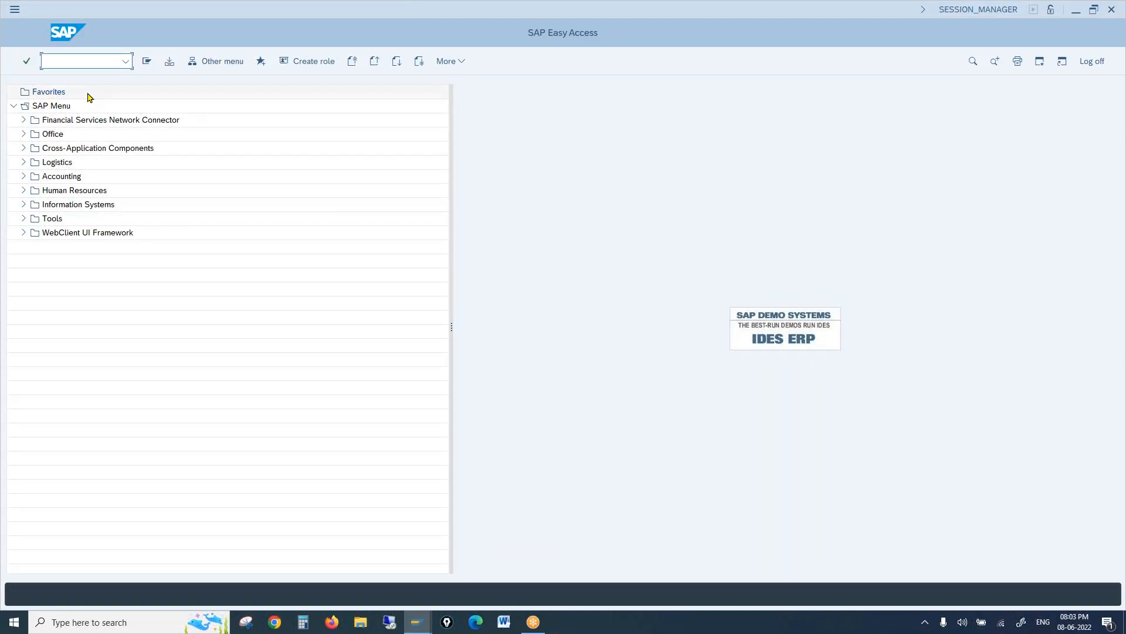
text(vopan)
key(Return)
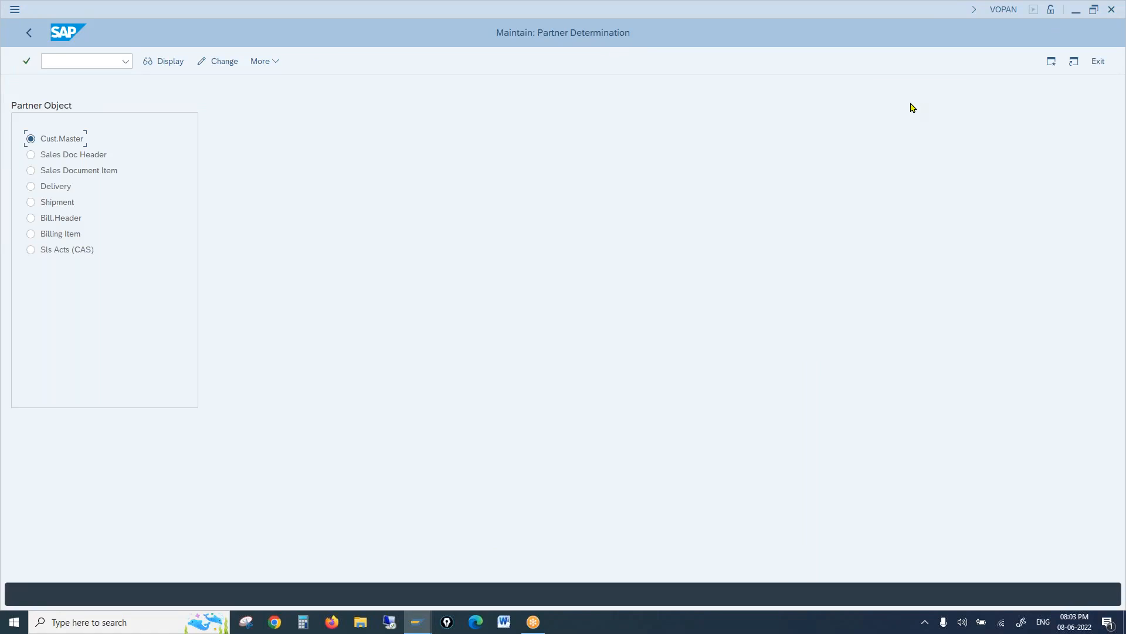
Close the partner determination session and log off from it
click(1119, 255)
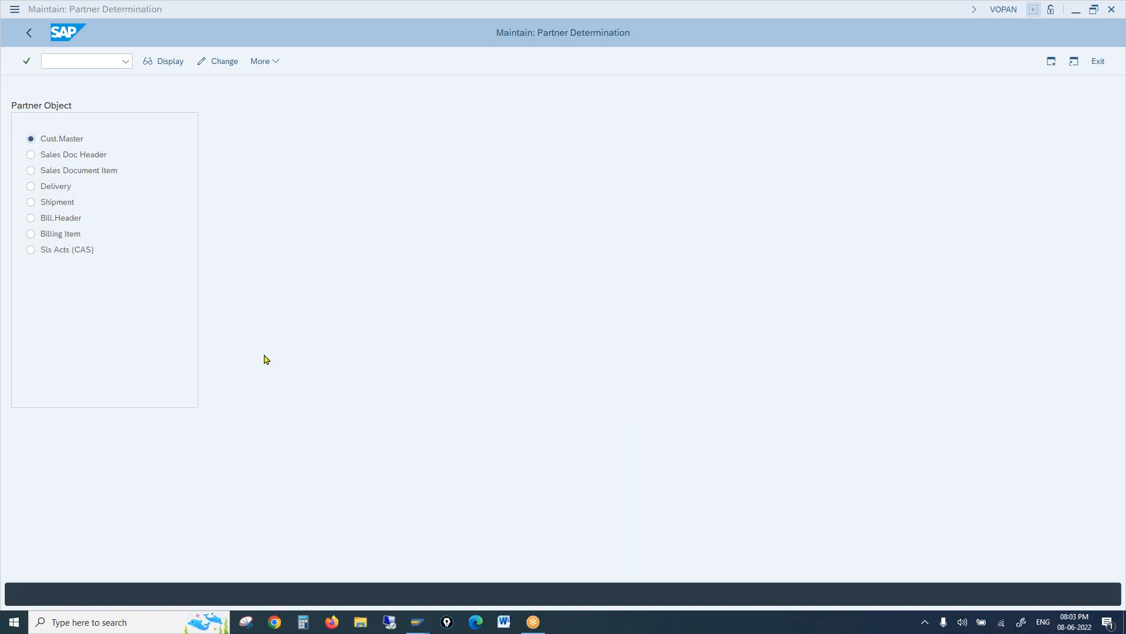
click(1118, 9)
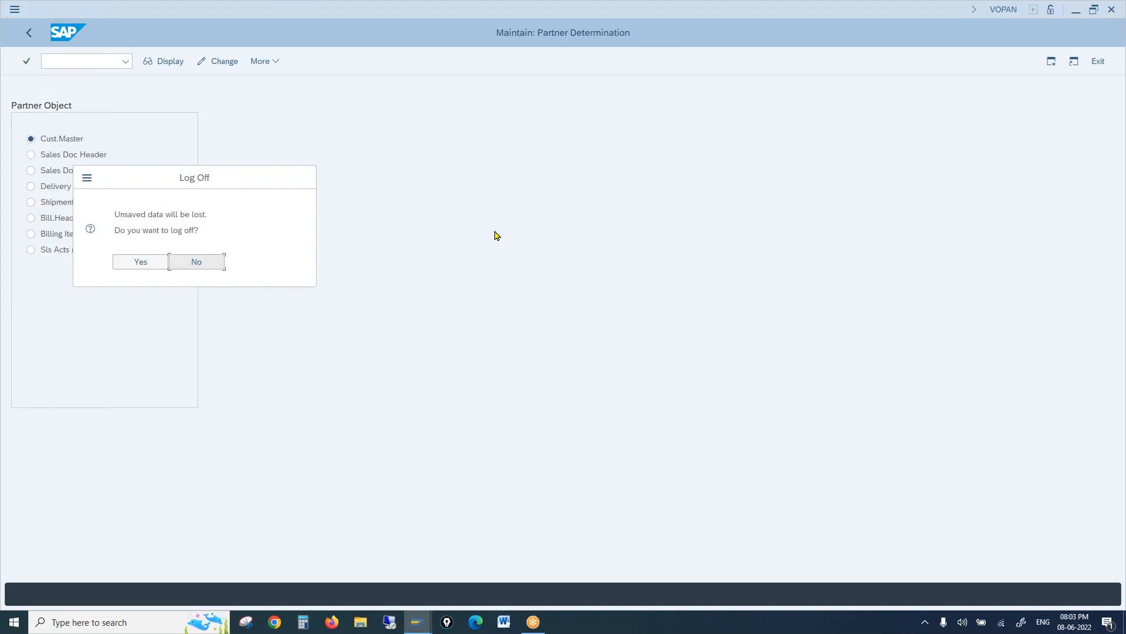
click(147, 266)
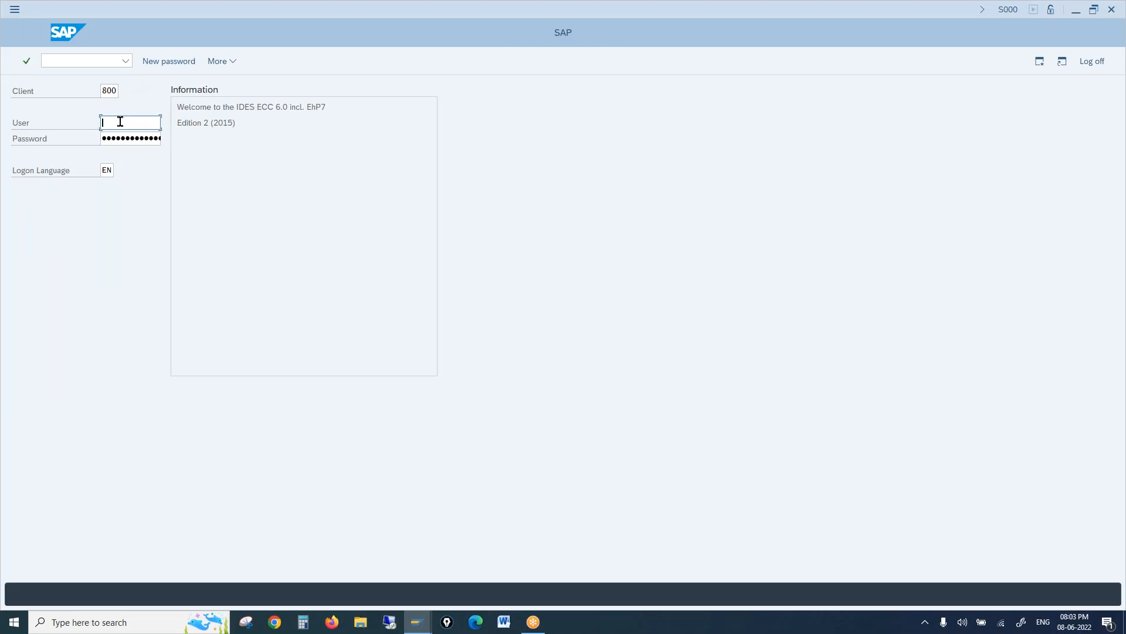
Log on to client 800 with the user name and password, ending any other logons of that user in the system
text(pr)
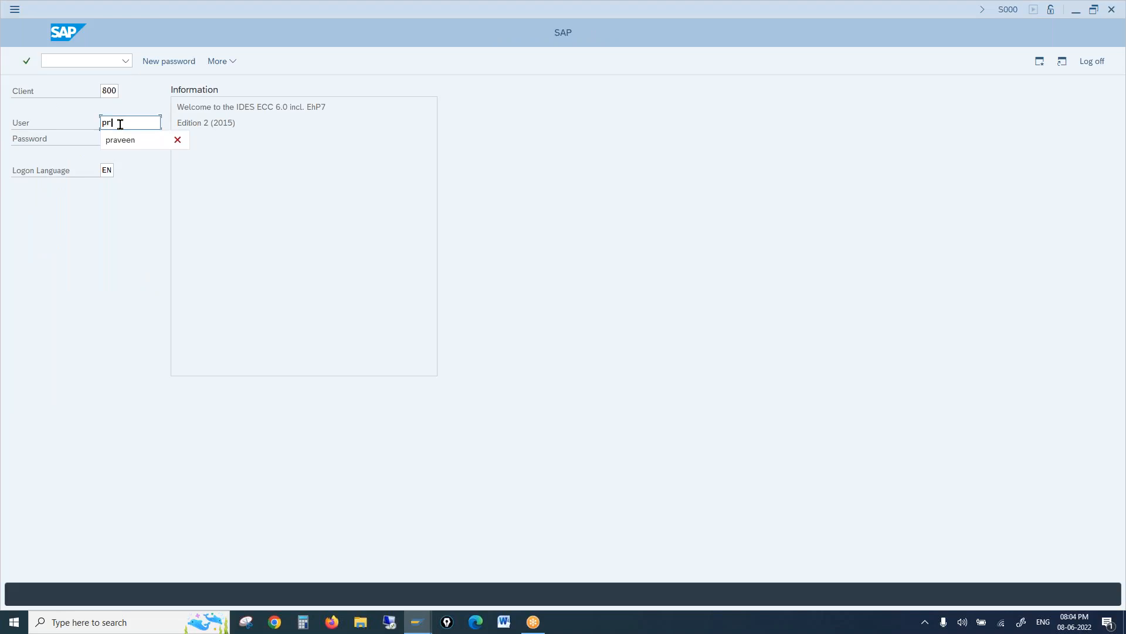
text(aveen01)
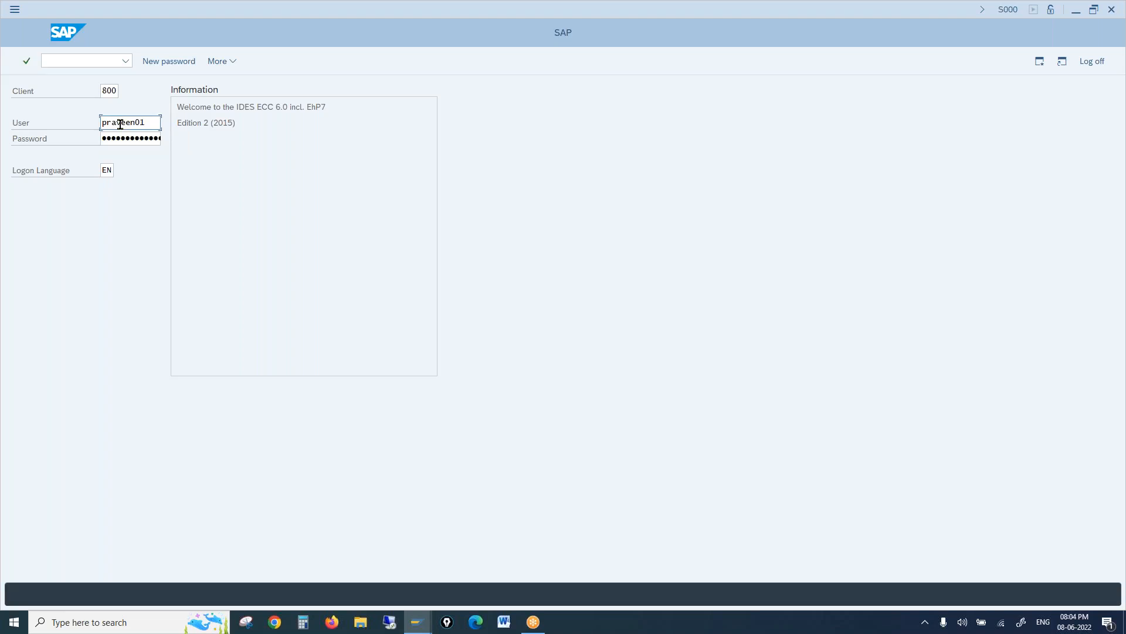
key(Tab)
key(Return)
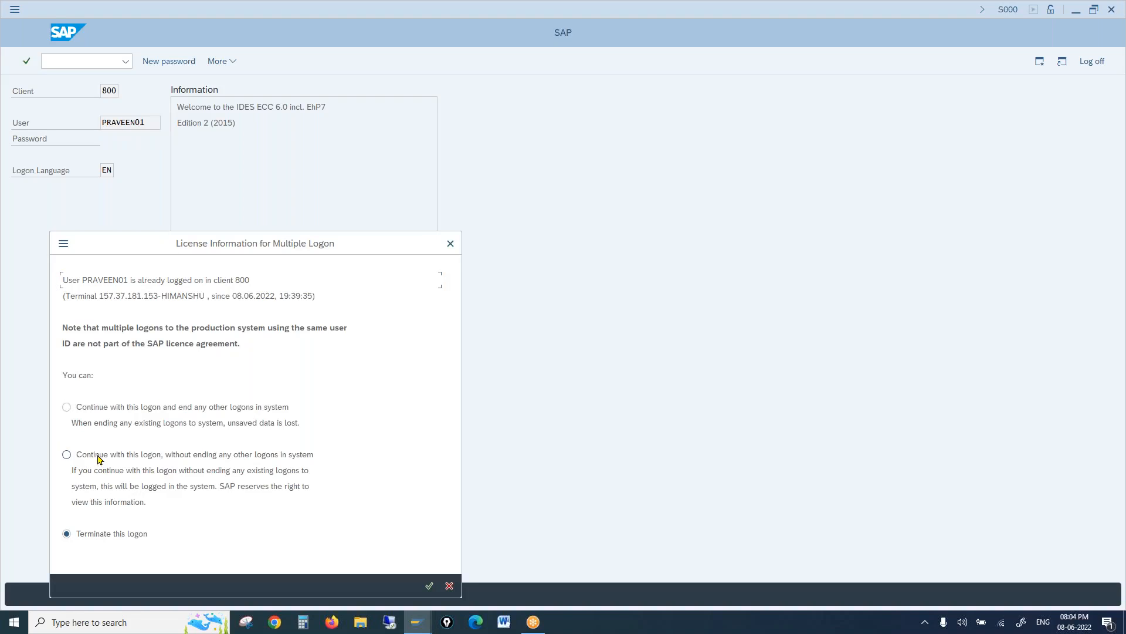
click(108, 409)
key(Return)
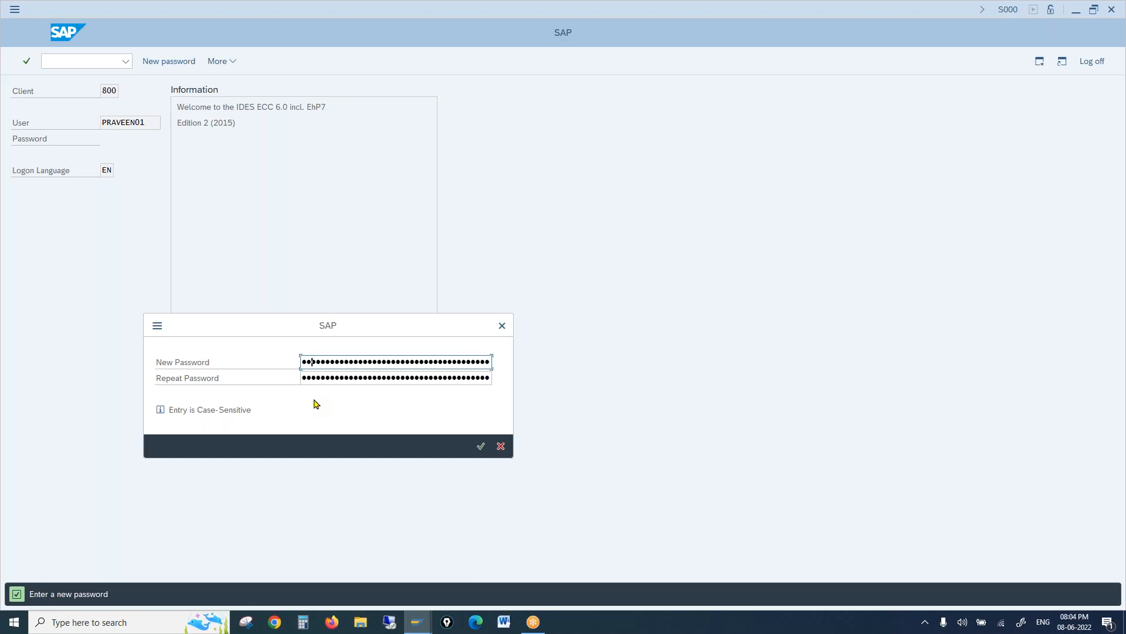
Enter and repeat the new account password, and acknowledge the copyright notice
key(Tab)
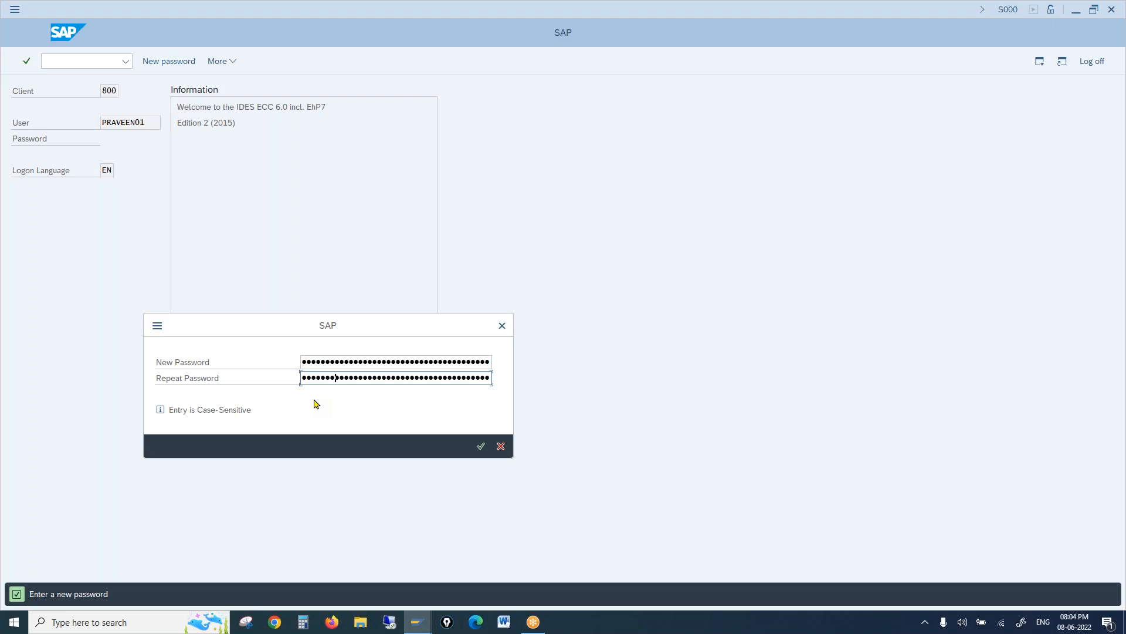
key(Return)
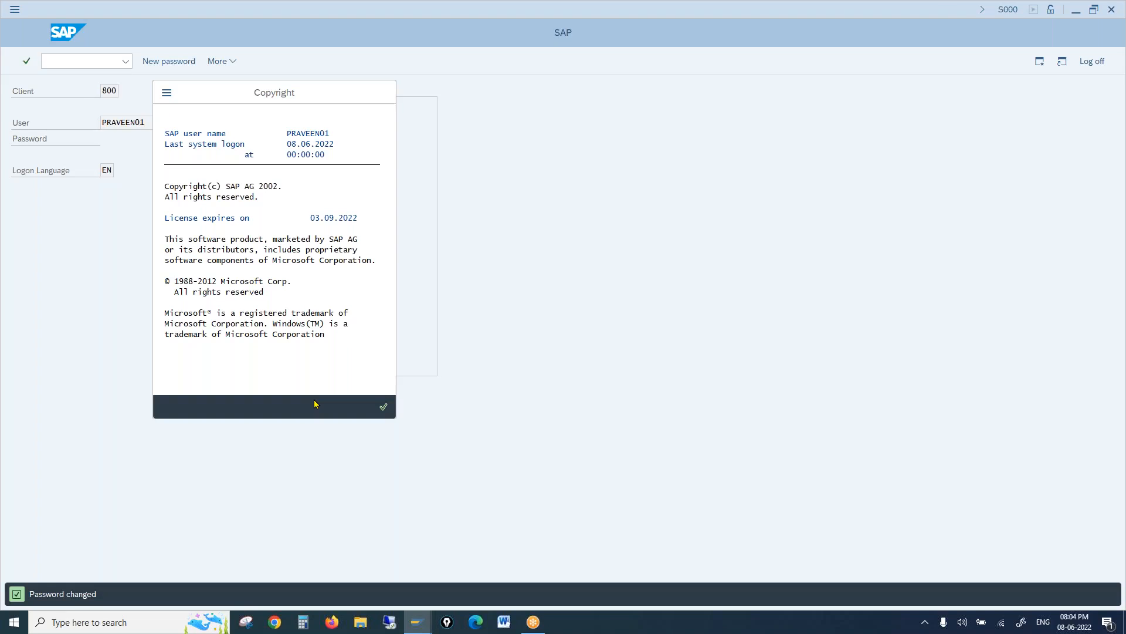
key(Return)
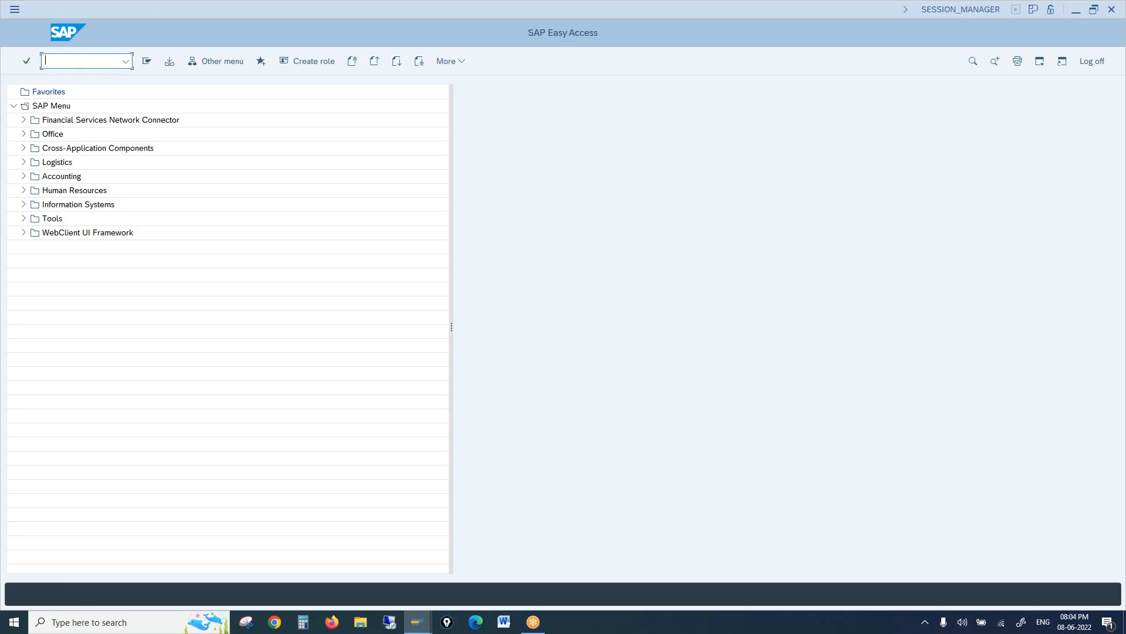
Start transaction XD02 and try to open the customer with company code 1000, sales organization 1000 and distribution channel 00
text(xd02)
key(Return)
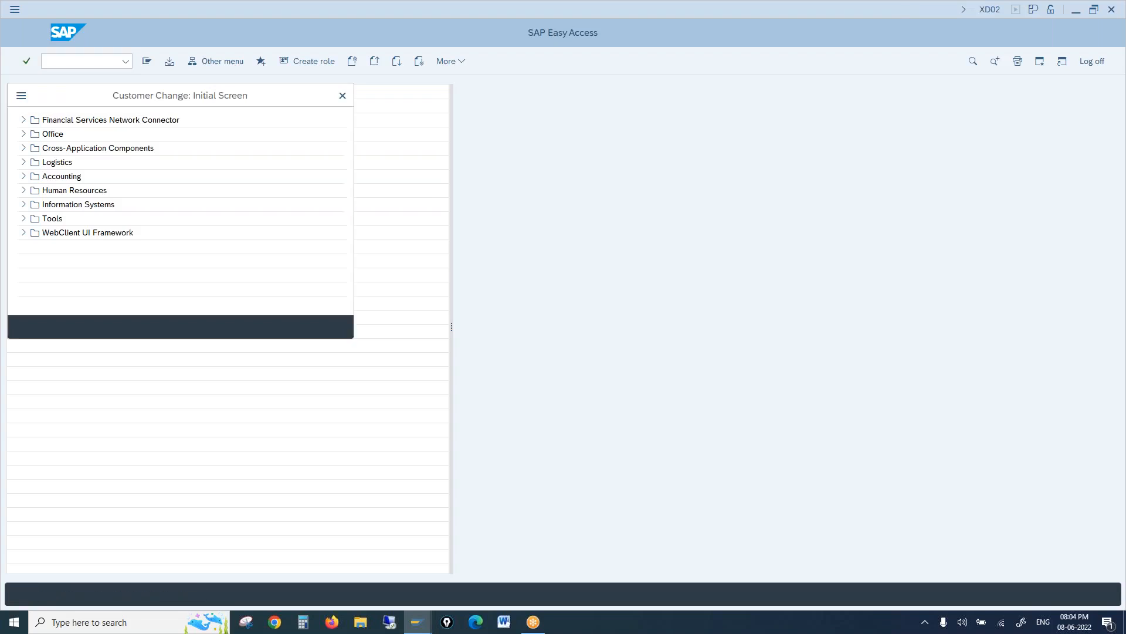
text(1000)
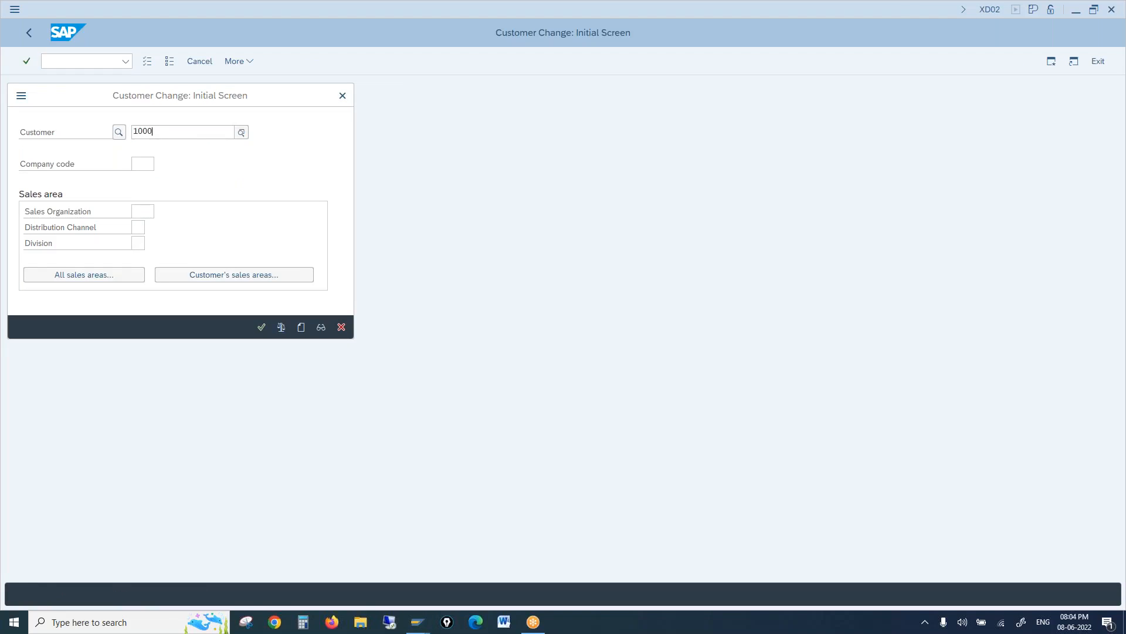
key(Tab)
text(1000)
key(Tab)
text(1000)
key(Tab)
text(00)
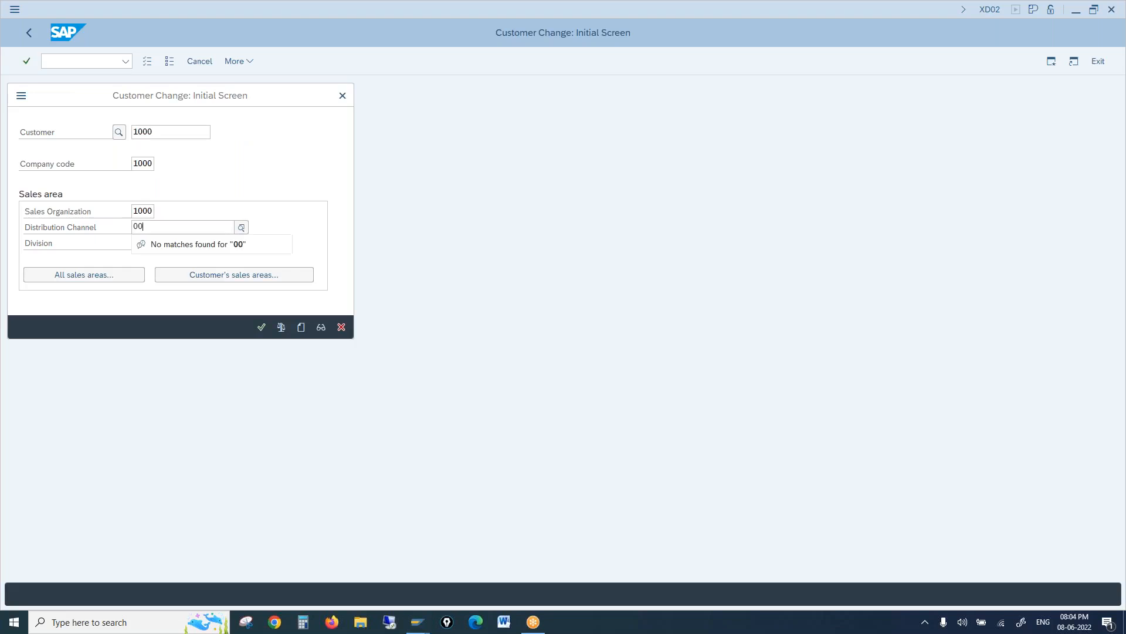
key(Return)
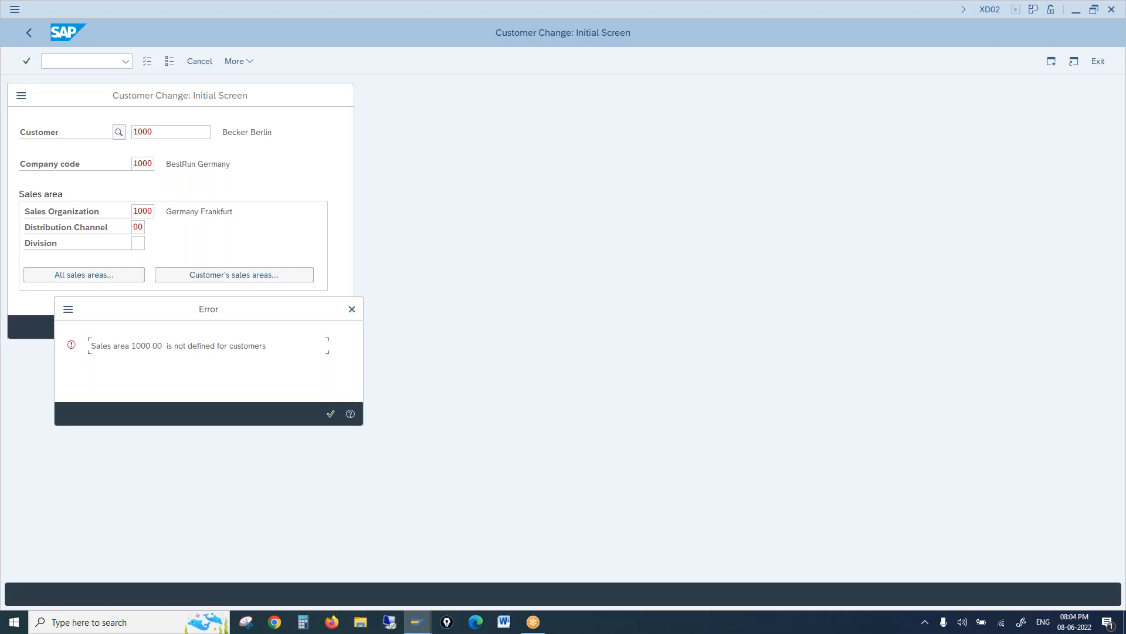
key(Return)
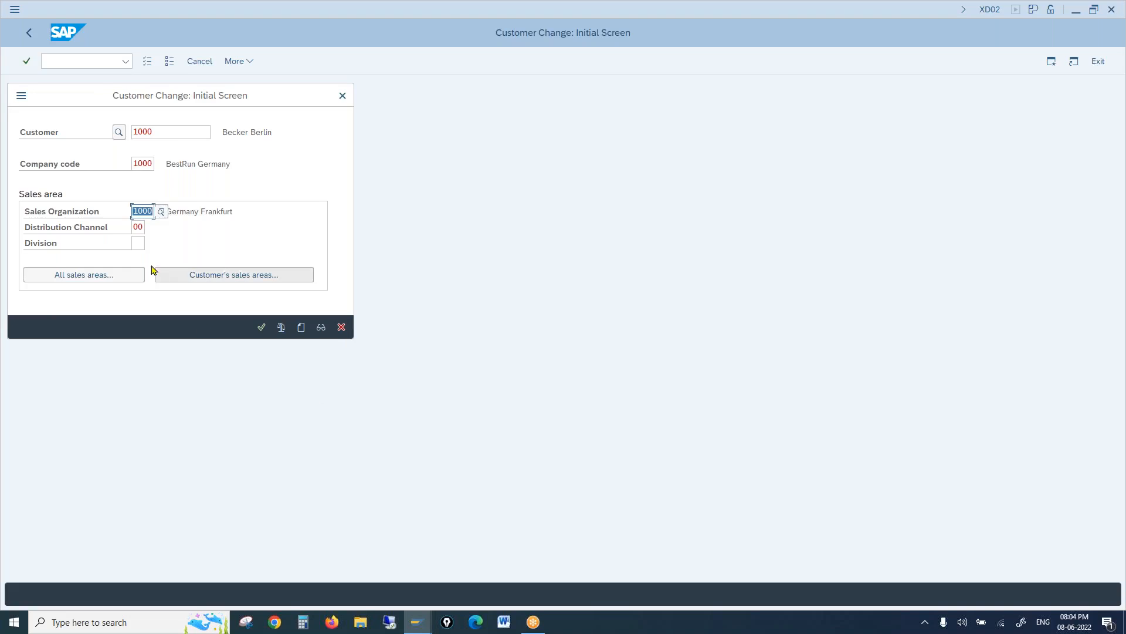
Set distribution channel 10 and division 00, and open the partner functions in the customer's sales area data
drag(133, 228, 150, 227)
text(10)
key(Tab)
text(00)
key(Return)
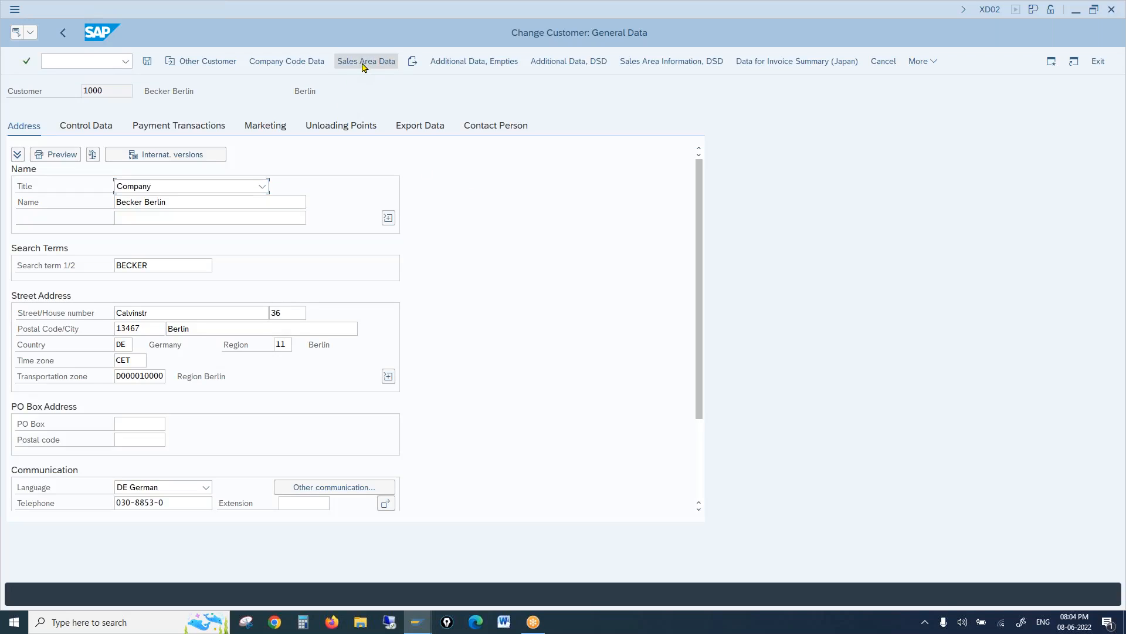
click(363, 62)
click(257, 174)
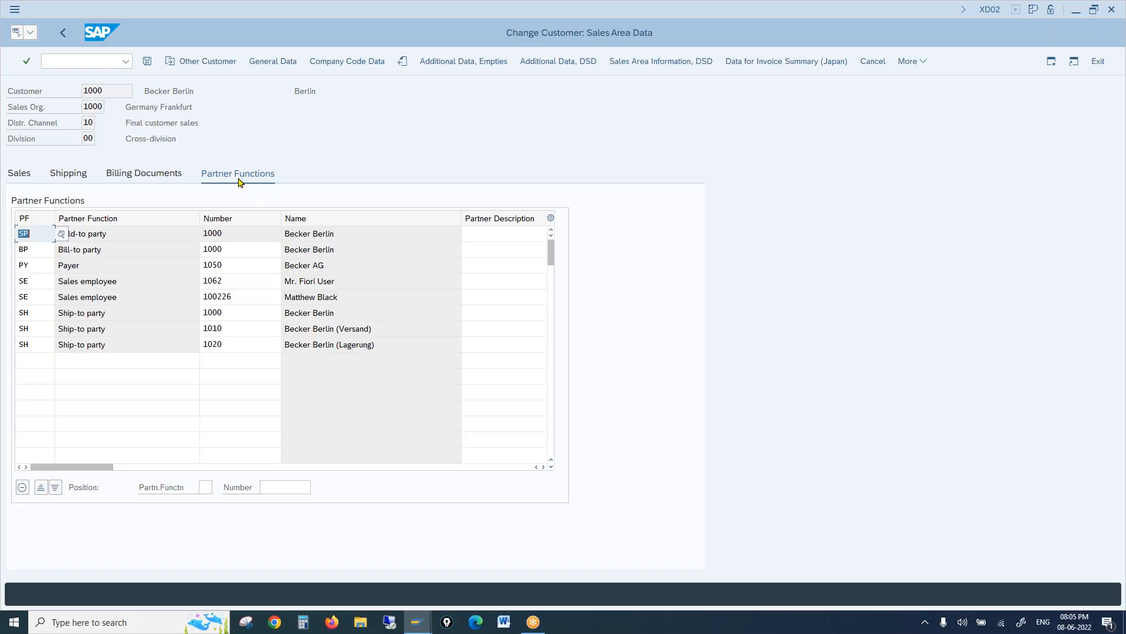
Open a new GUI window and display the SAP Customizing Implementation Guide using transaction SPRO
click(19, 13)
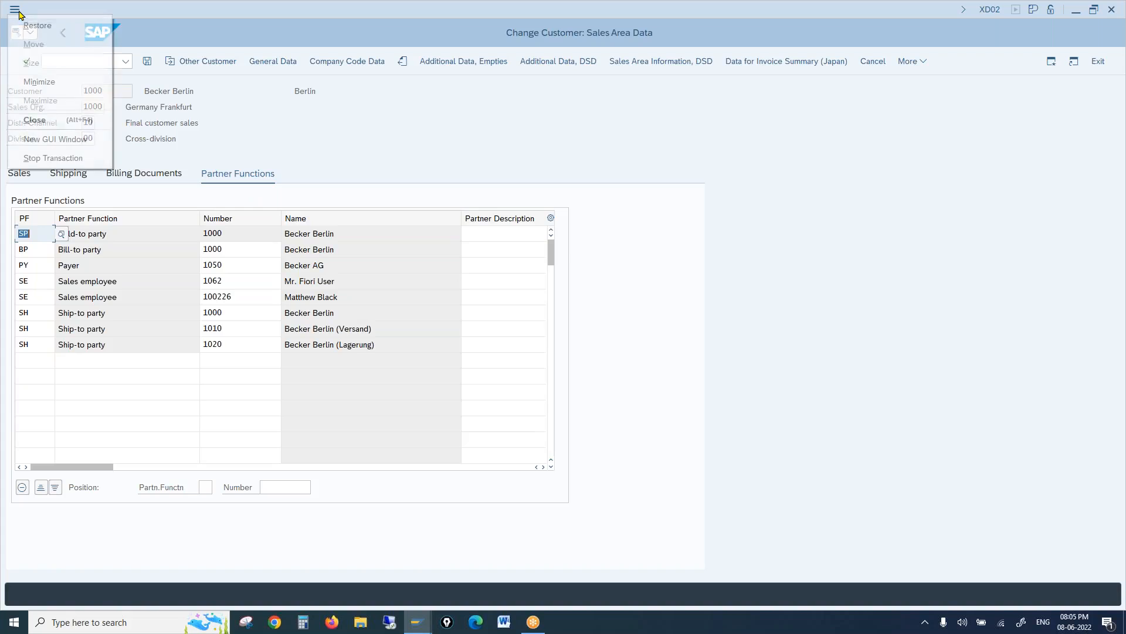
click(51, 144)
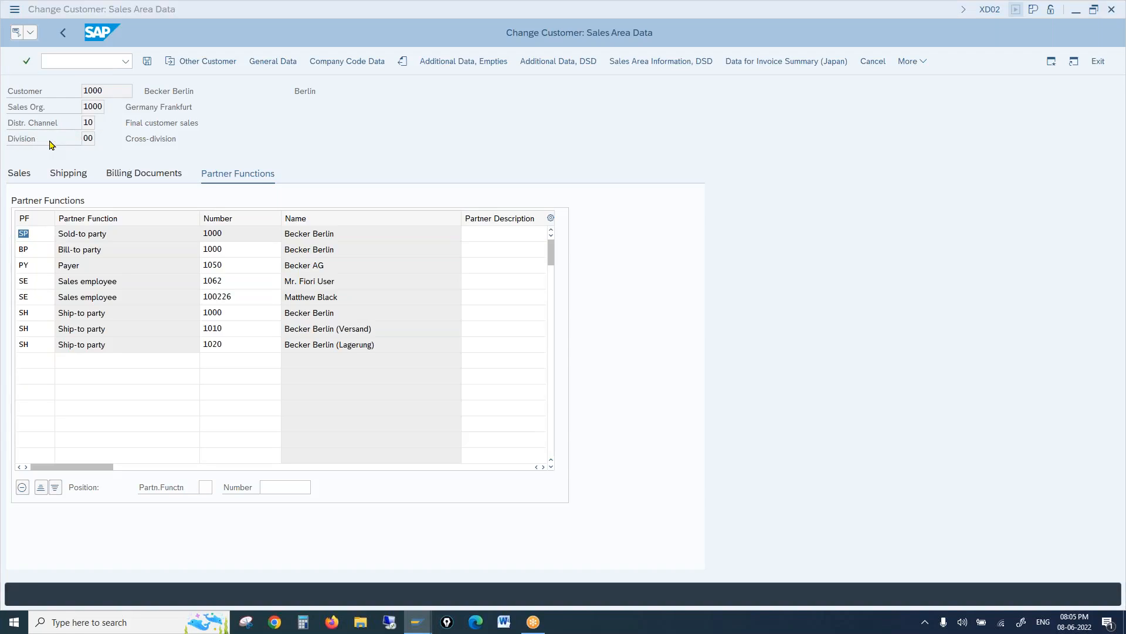
text(vopan)
key(BackSpace)
key(BackSpace)
key(BackSpace)
key(BackSpace)
key(BackSpace)
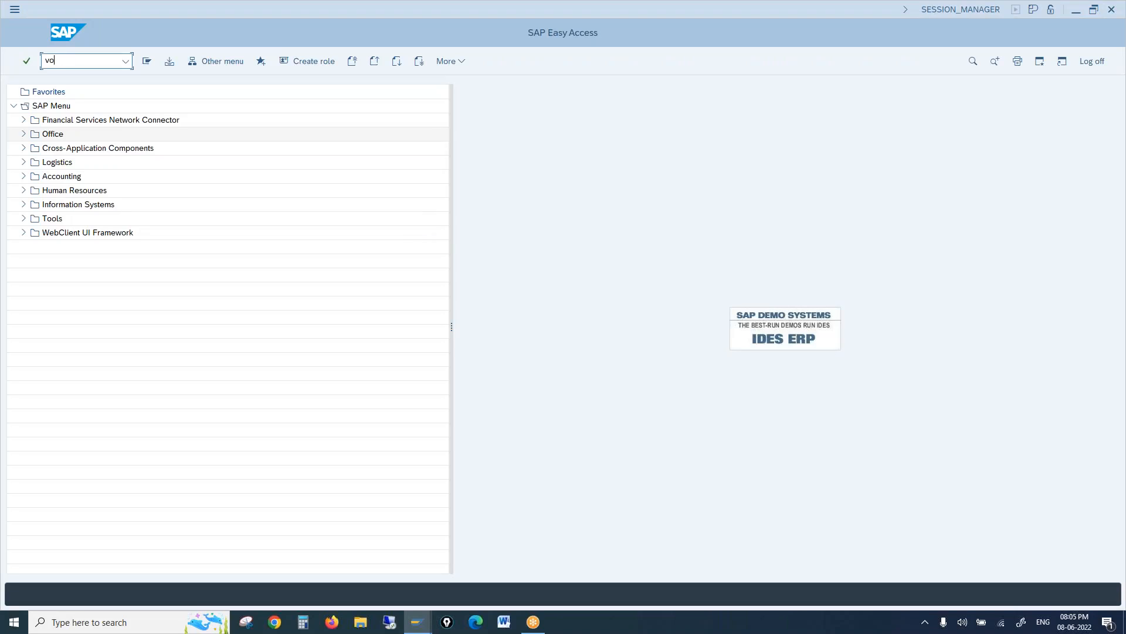
text(spro)
key(Return)
click(193, 61)
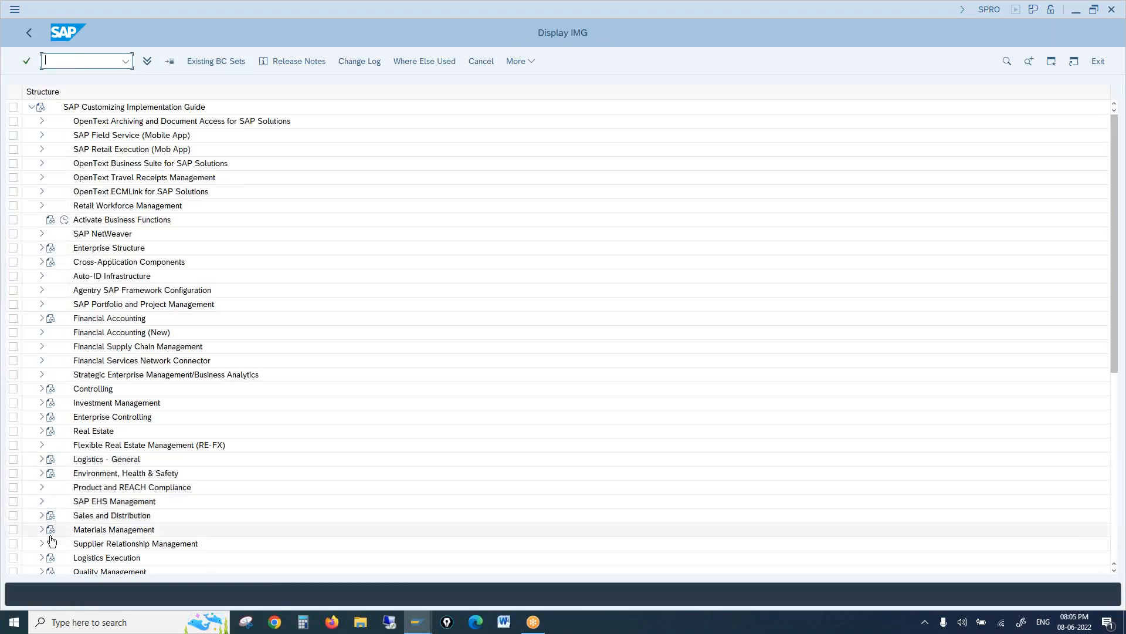
Look up the Set Up Partner Determination activities under Sales and Distribution, Basic Functions, Partner Determination, and close the activity list
click(41, 516)
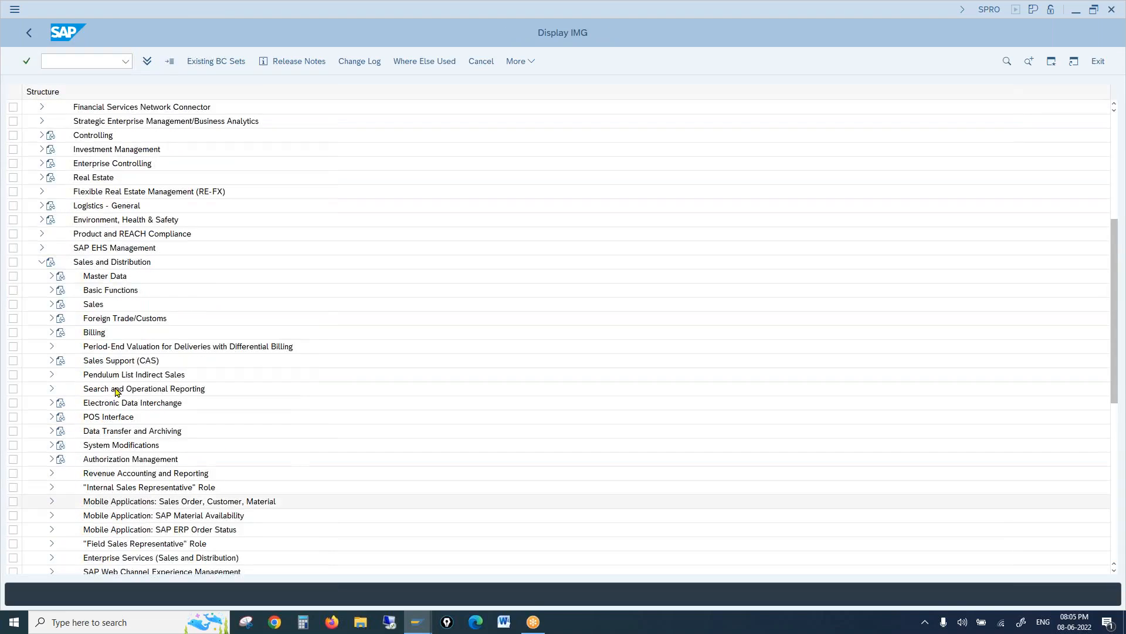
click(118, 293)
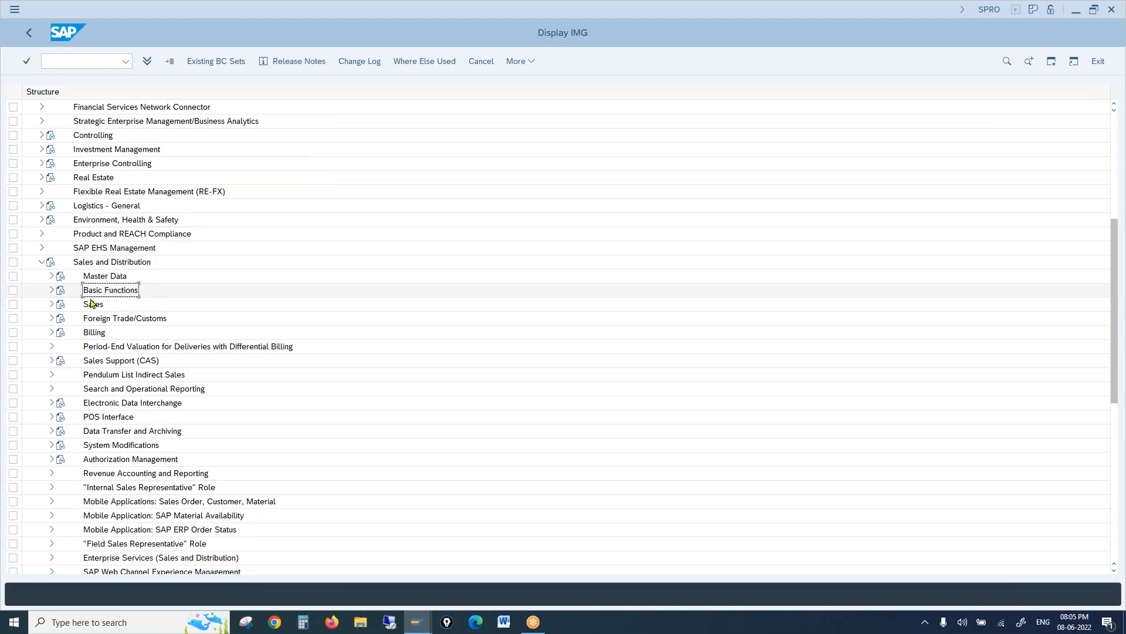
click(51, 290)
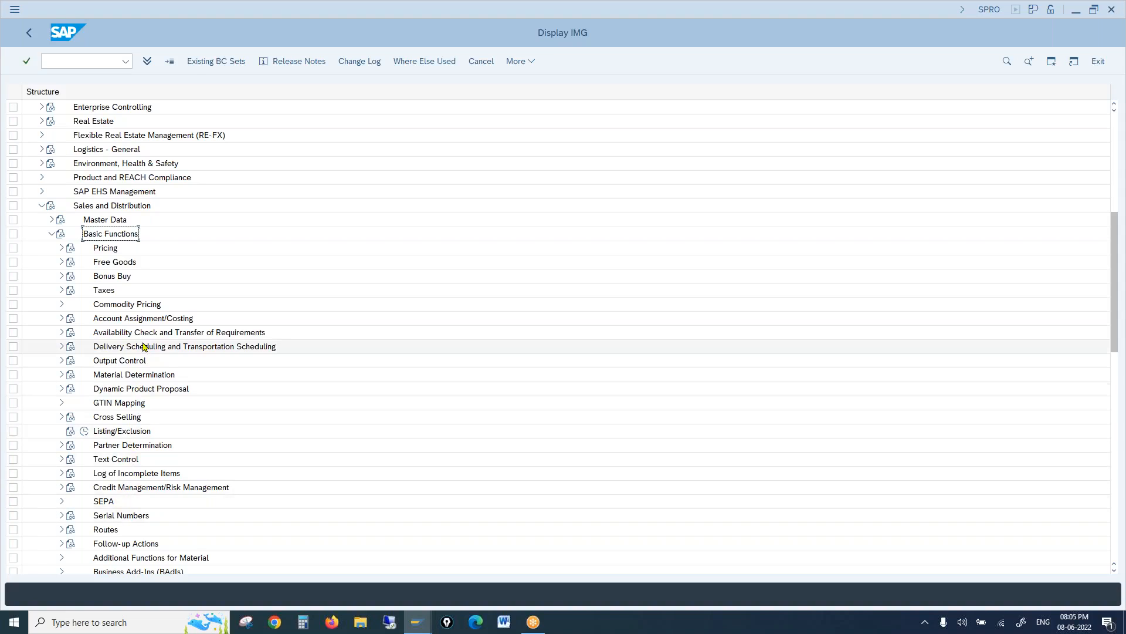
click(130, 445)
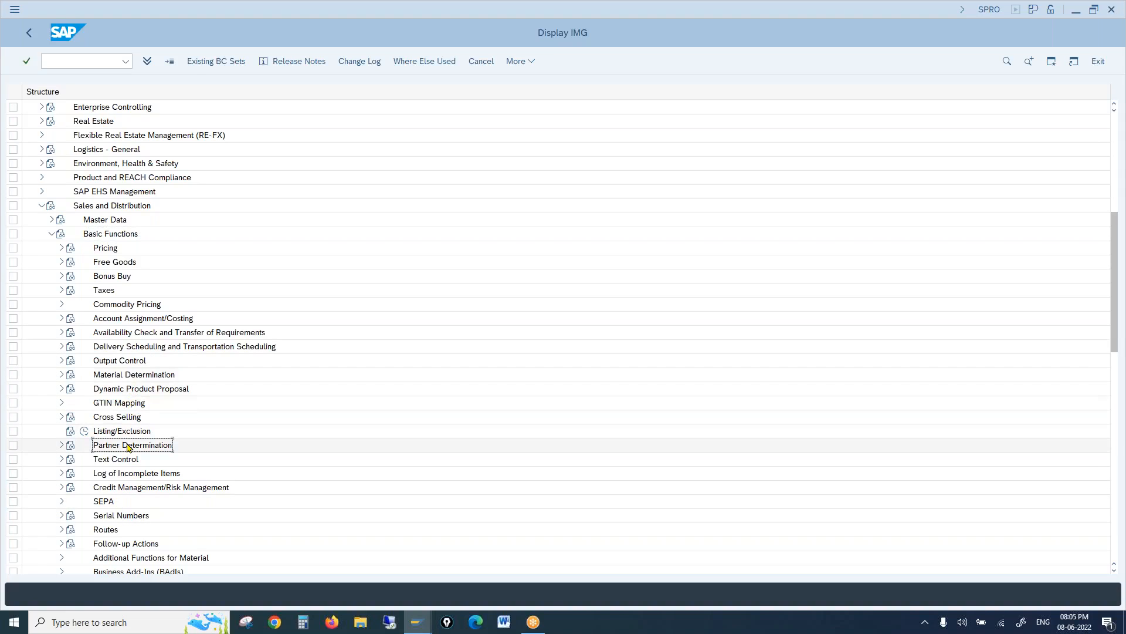
click(61, 444)
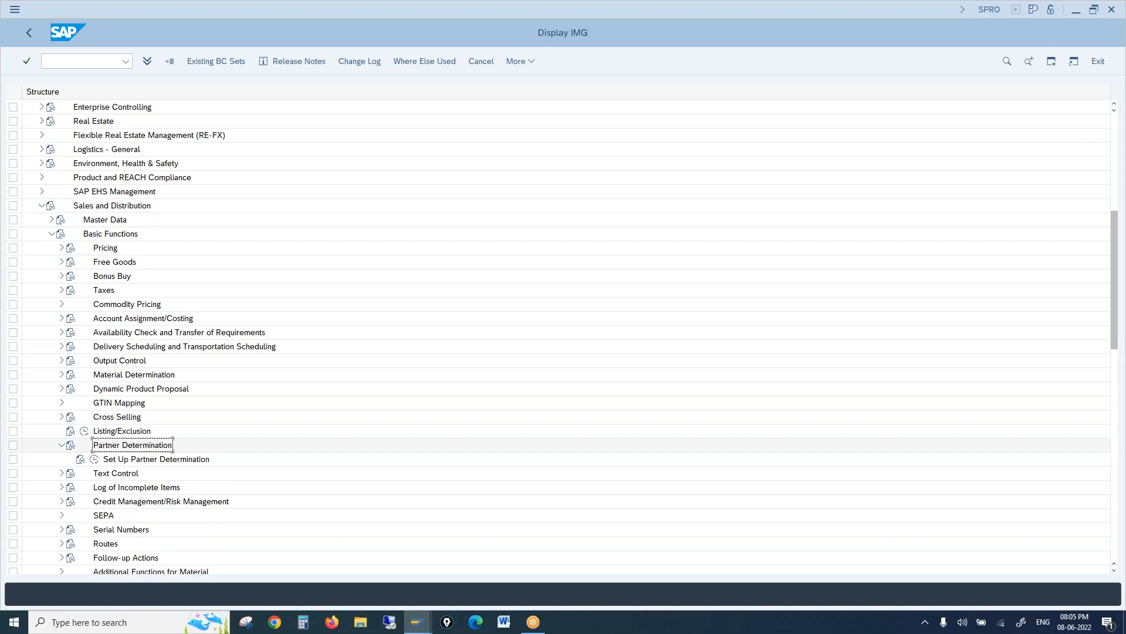
click(93, 459)
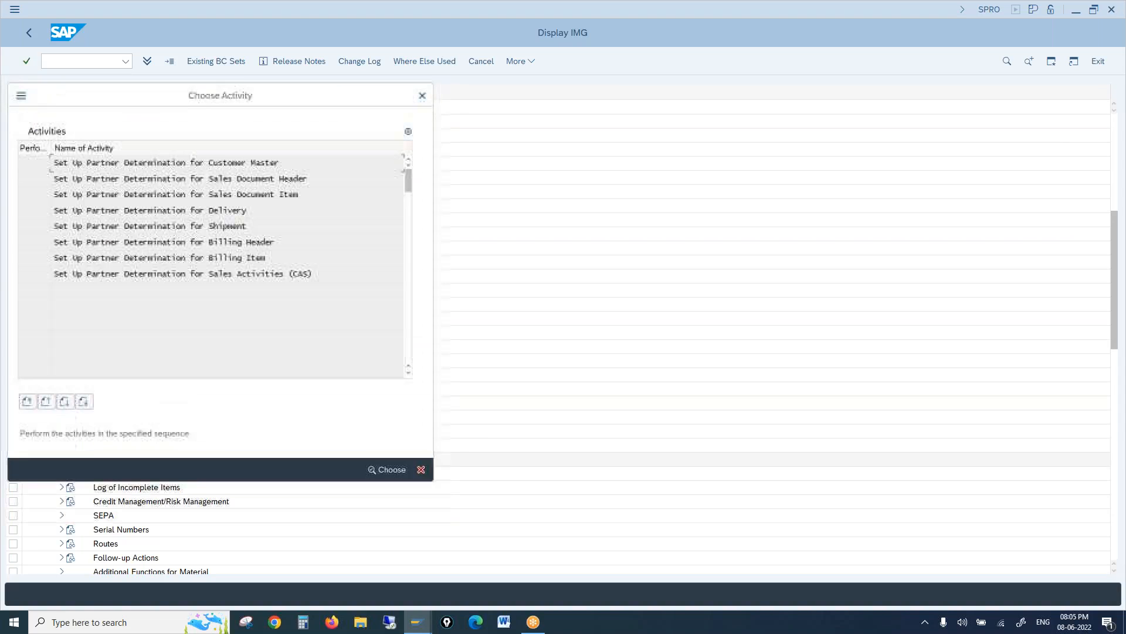
drag(232, 164, 241, 164)
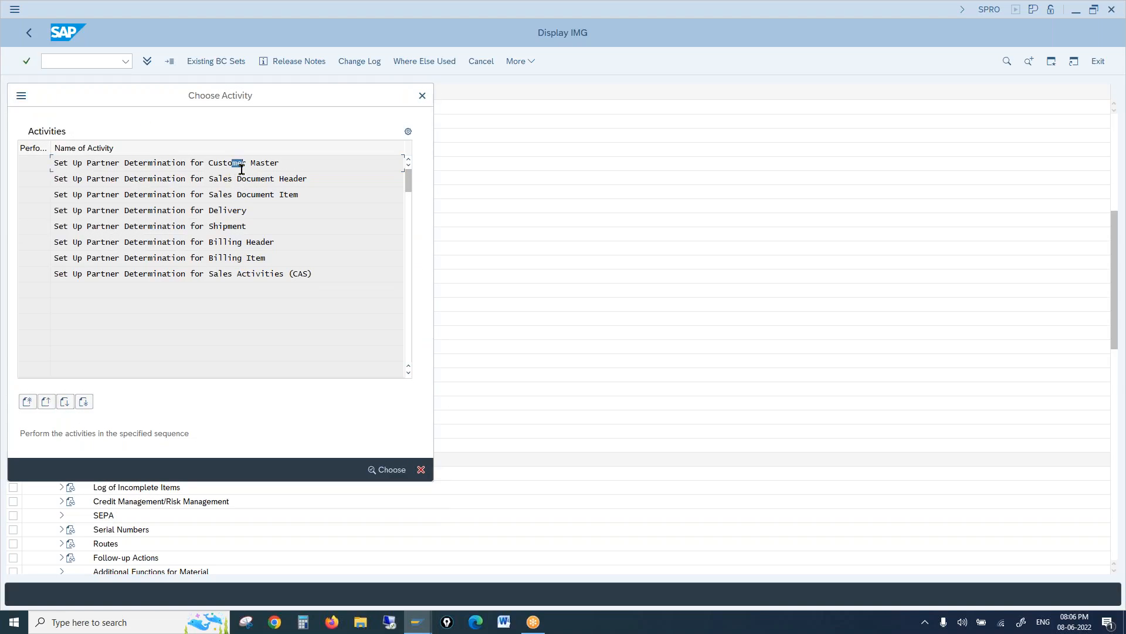
click(423, 96)
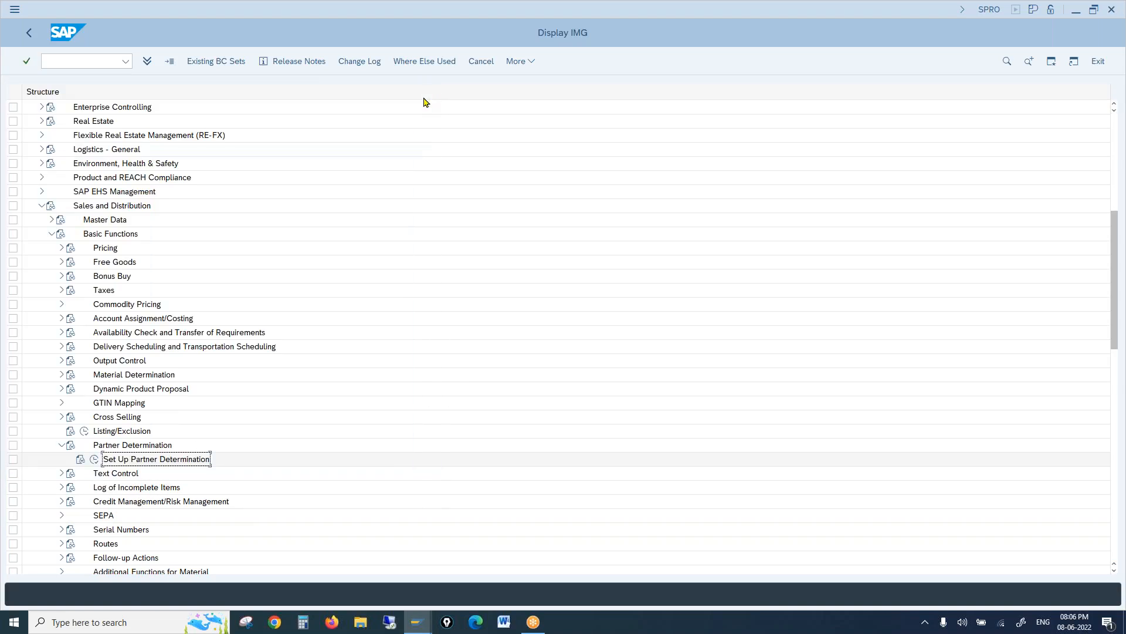
Replace the current transaction with VOPAN to maintain partner determination
click(85, 59)
text(/n)
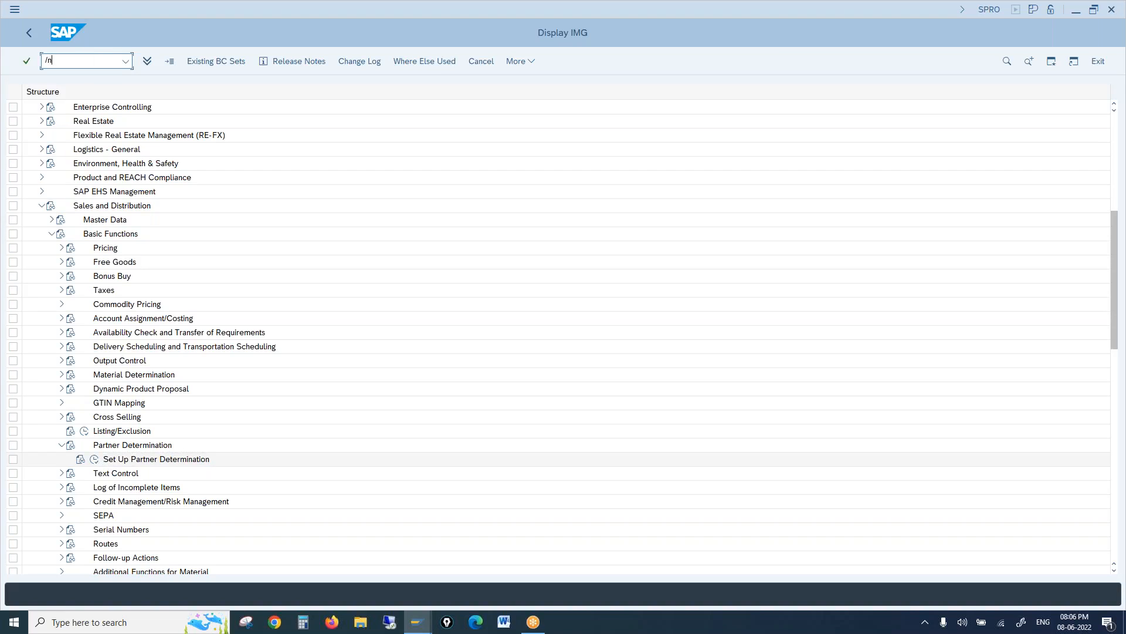
text(vopan)
key(Return)
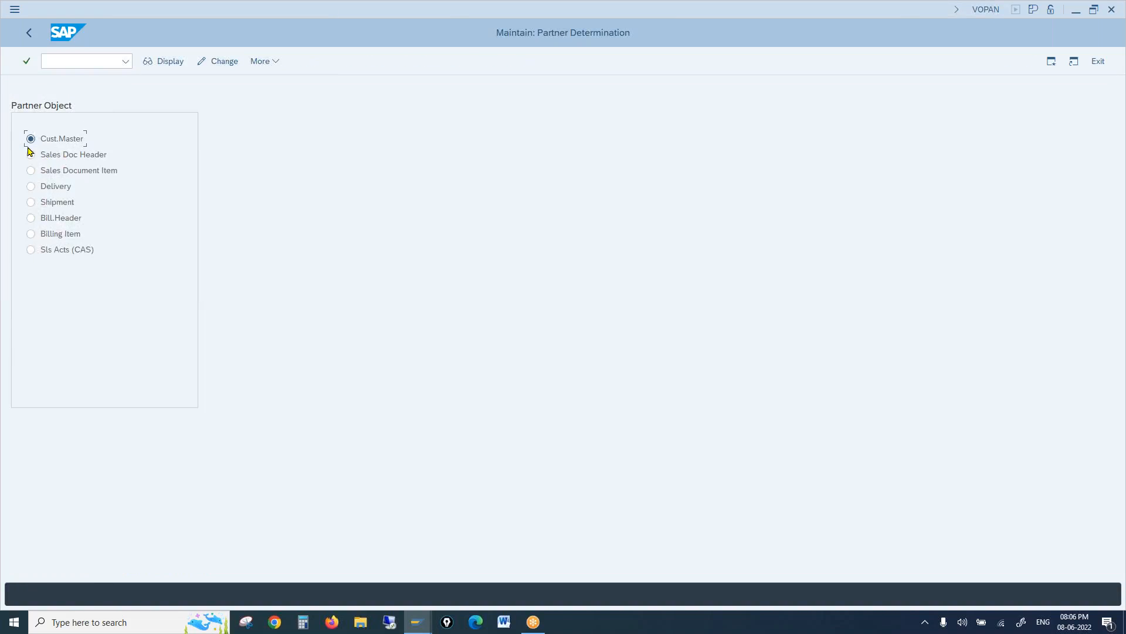
Open the partner determination procedures for the Cust.Master partner object for changing, and accept displaying the locked data
click(217, 62)
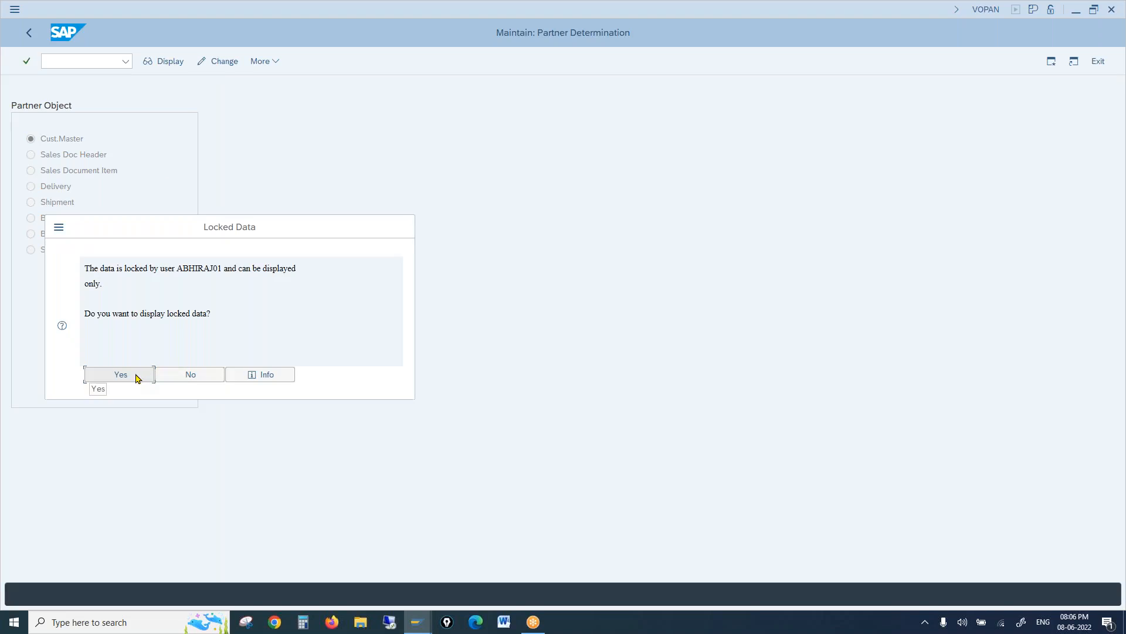
drag(176, 268, 222, 269)
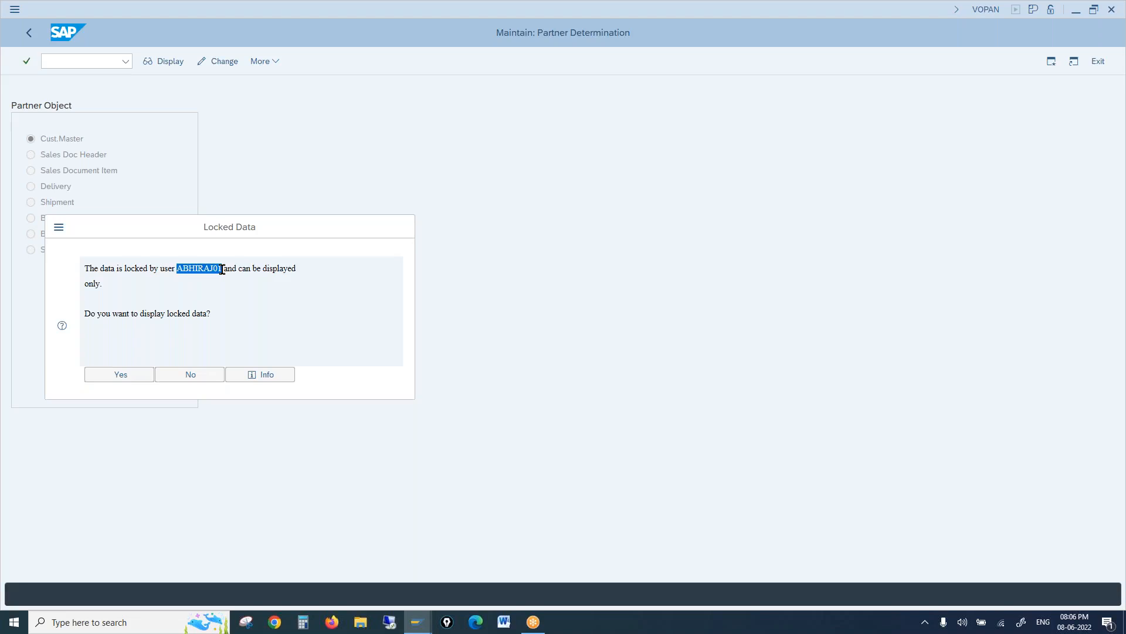
click(123, 378)
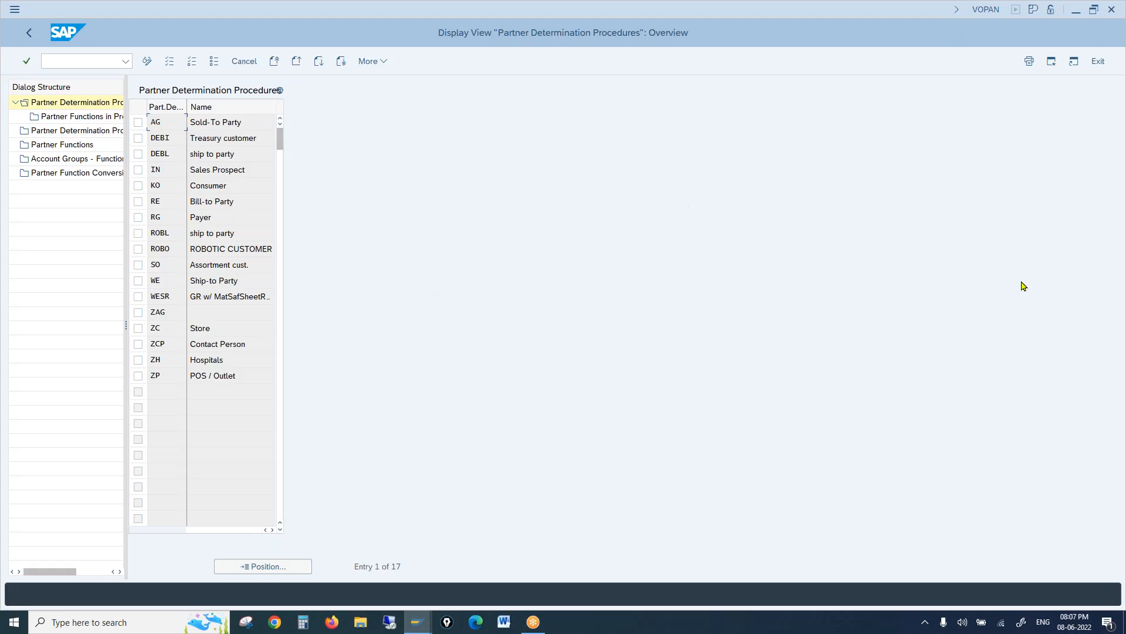
Display the Partner Functions overview from the dialog structure and narrow its Name column to reveal the columns after it
click(1118, 203)
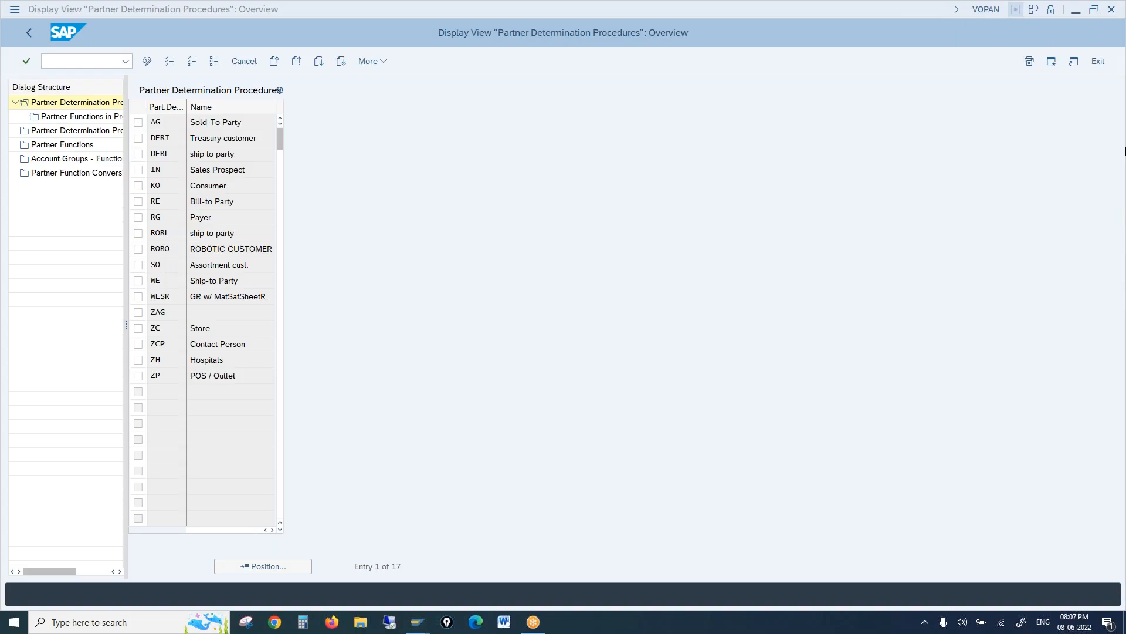
click(485, 191)
click(85, 145)
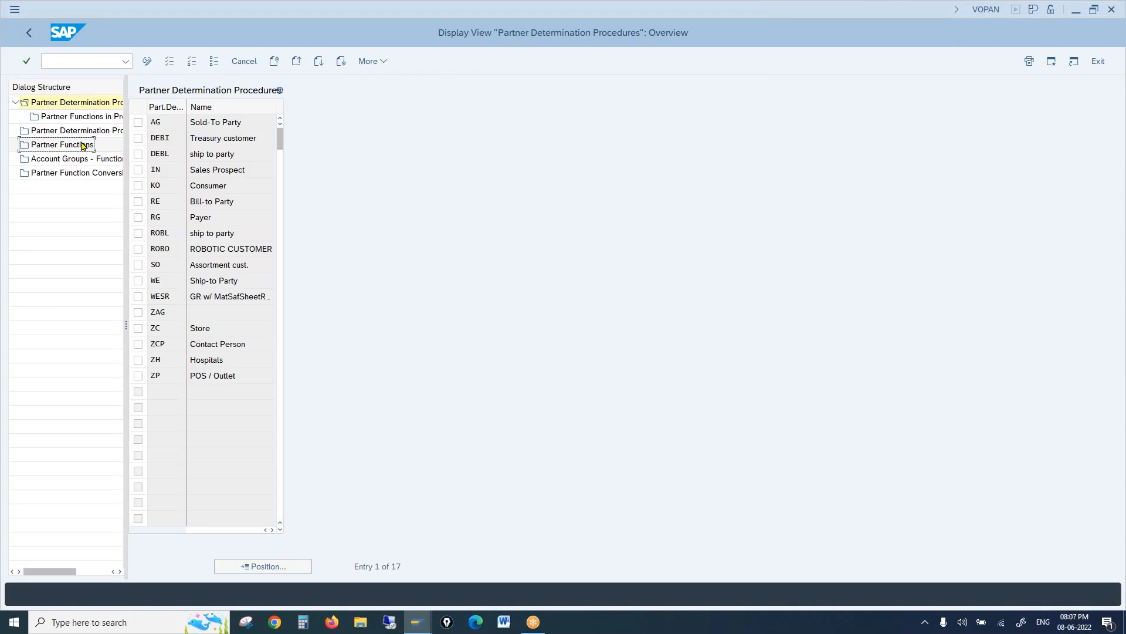
double_click(47, 146)
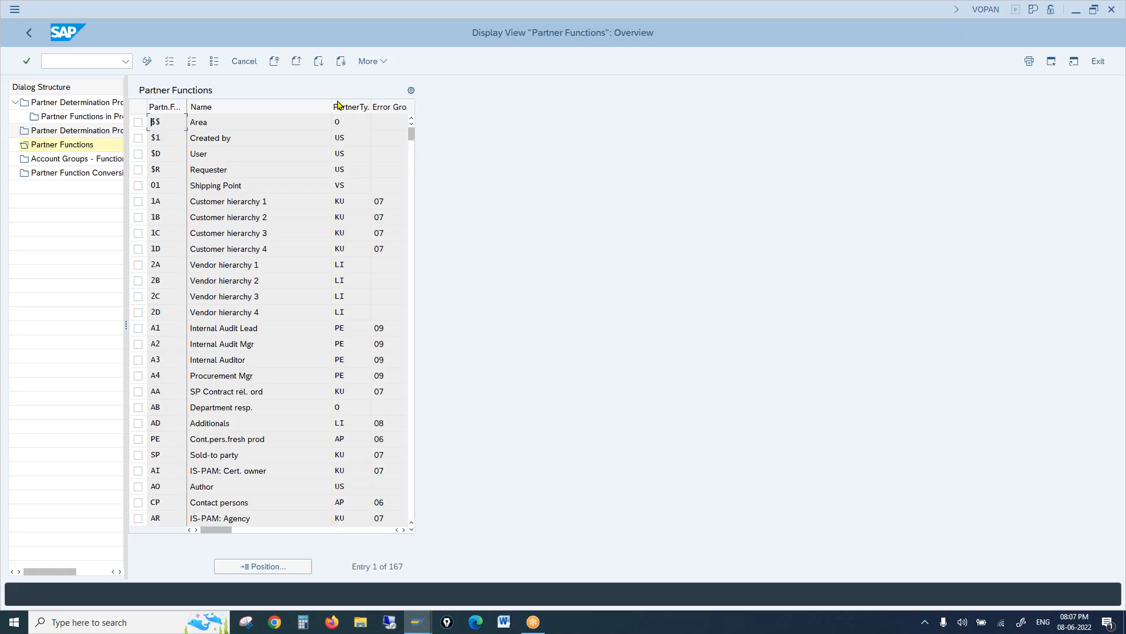
drag(332, 106, 247, 108)
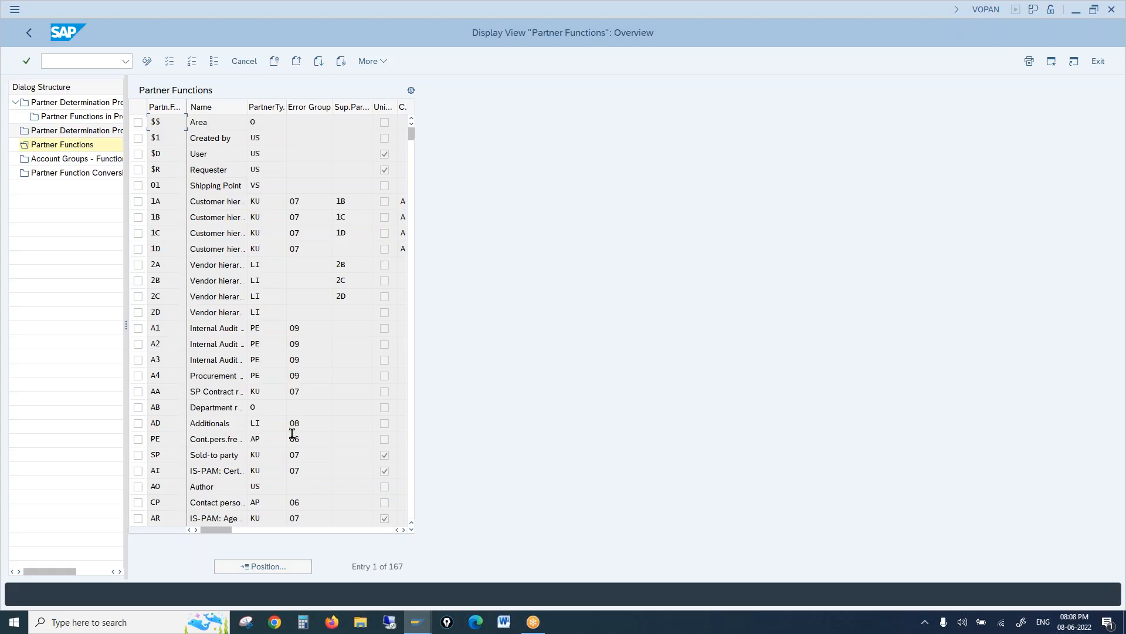
Look up partner functions VN and FA in the Partner Functions list and check their names
click(294, 574)
text(vn)
key(Return)
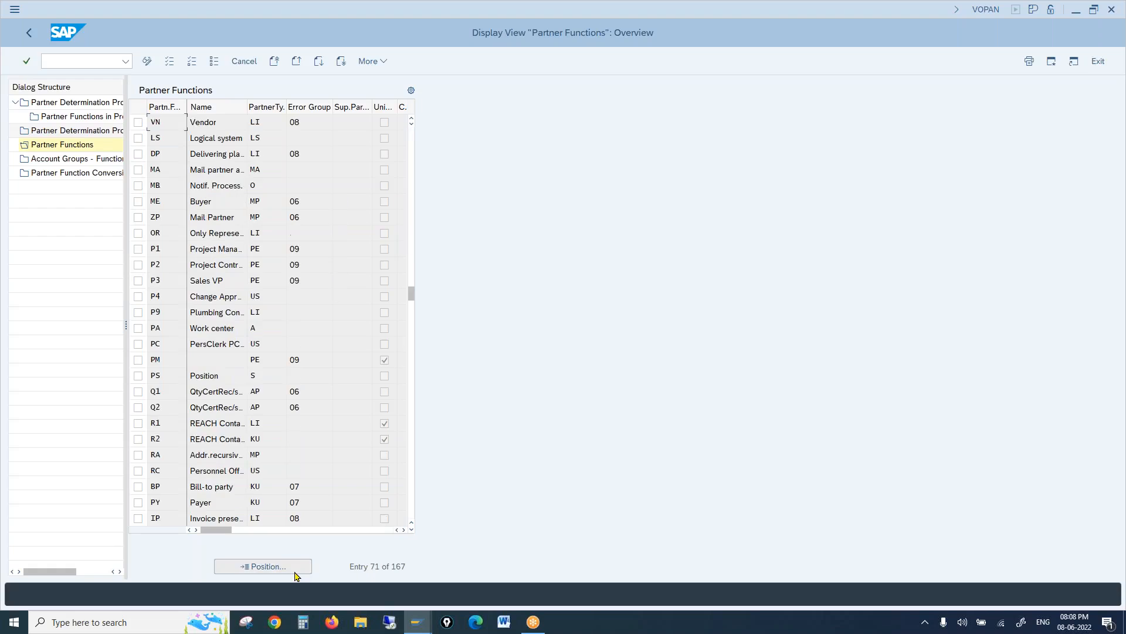
click(229, 127)
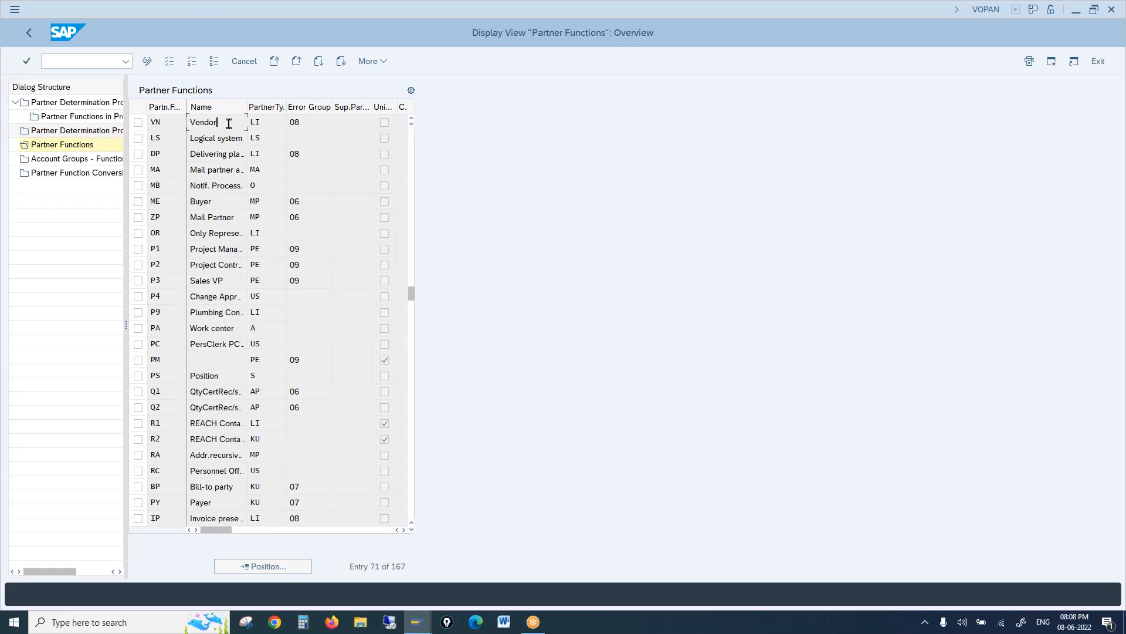
click(262, 566)
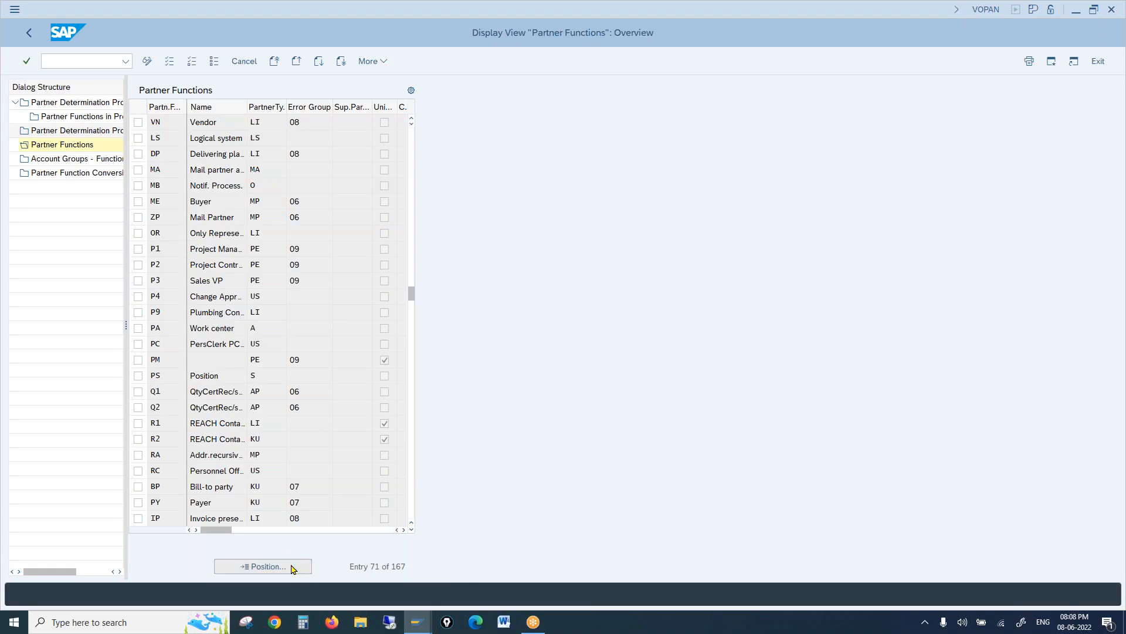
text(fa)
key(Return)
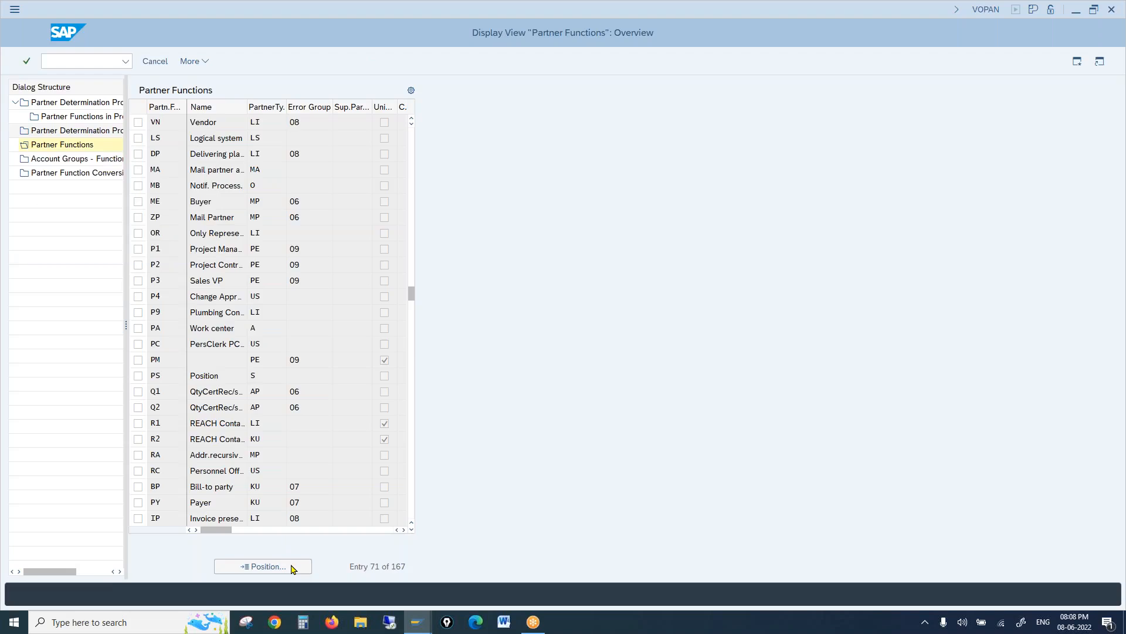
click(216, 123)
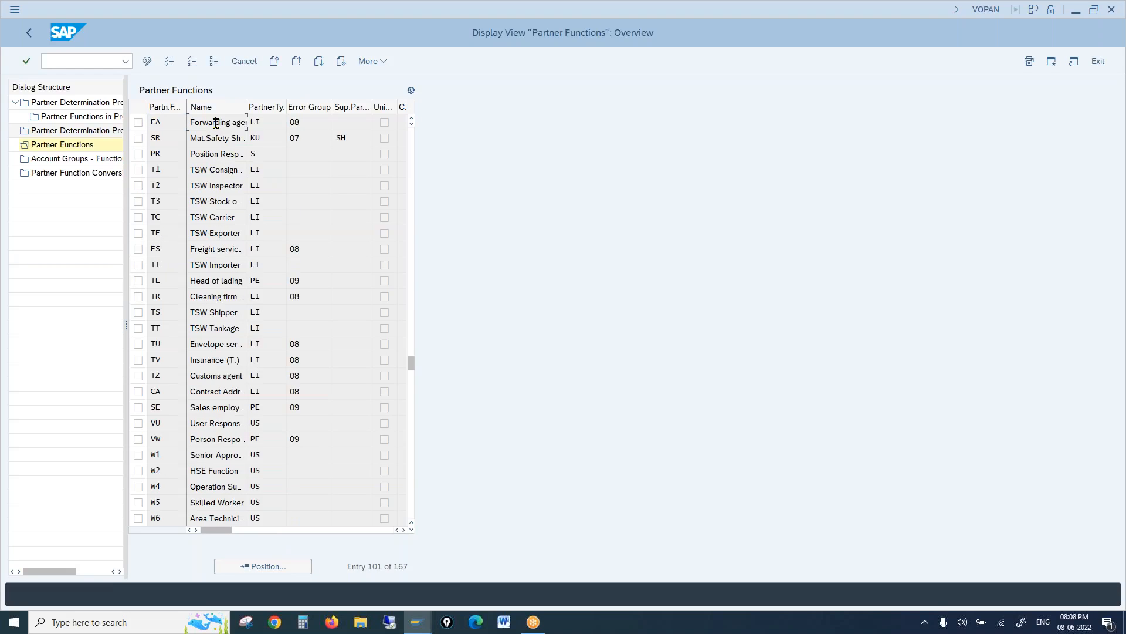
Position the Partner Functions list at SB and check that function's name
click(258, 566)
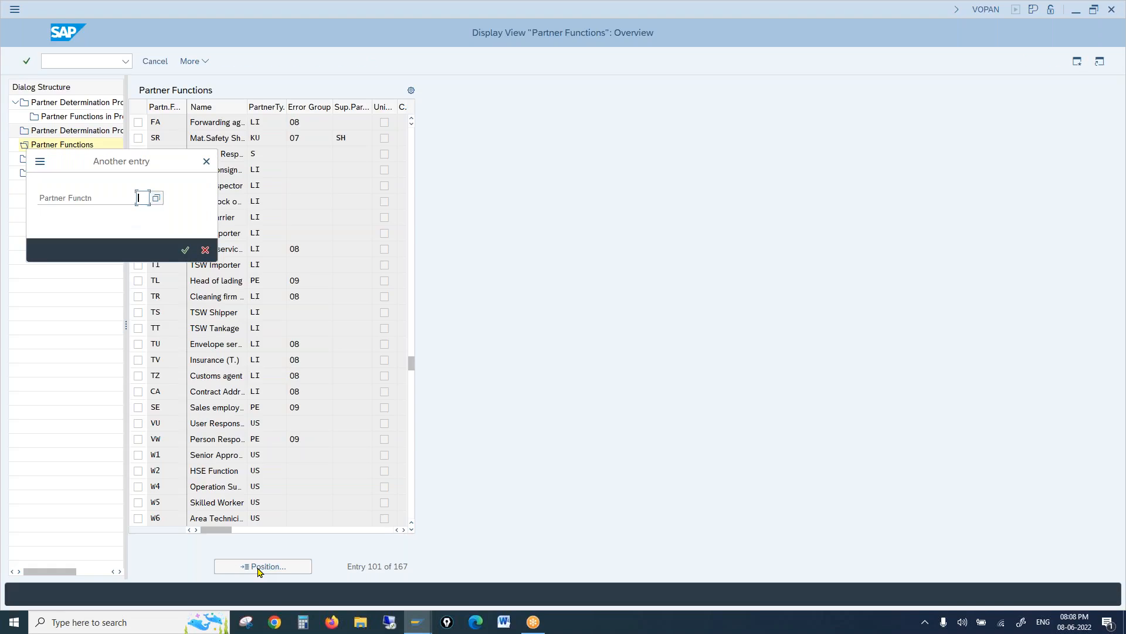
text(sb)
key(Return)
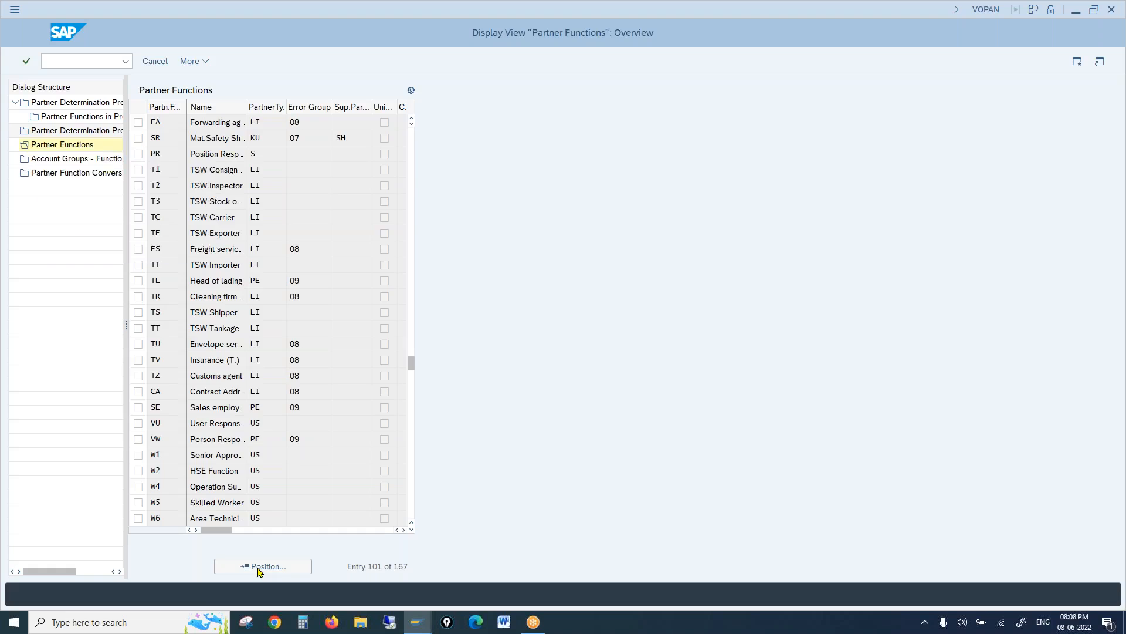
drag(238, 125, 196, 124)
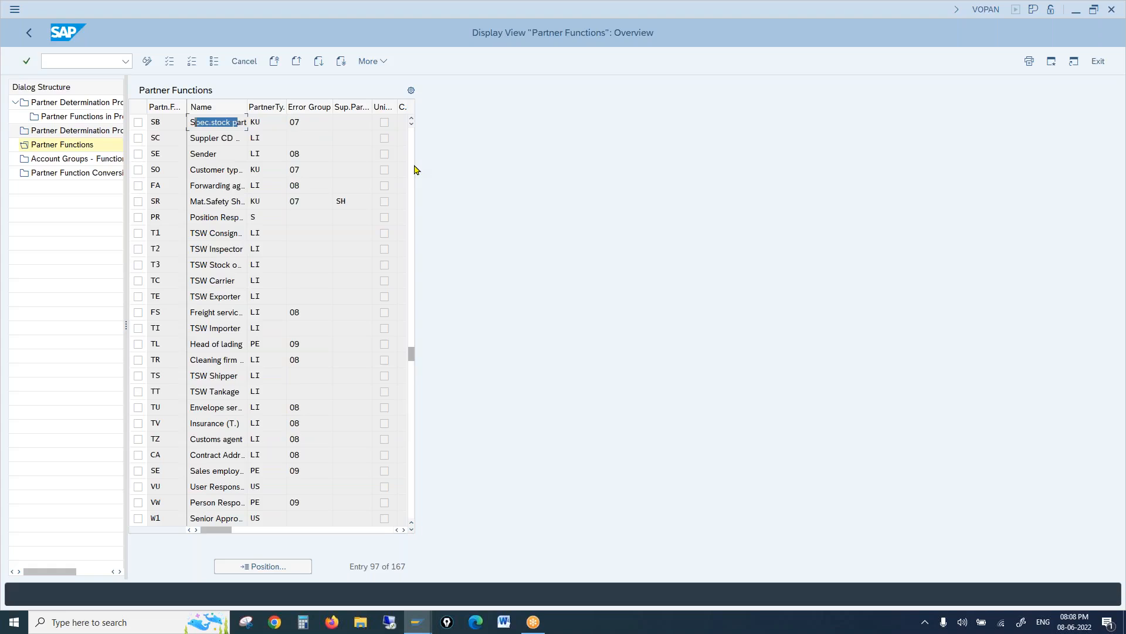
Position the Partner Functions list at KB and check the names of functions KB and KM
click(277, 567)
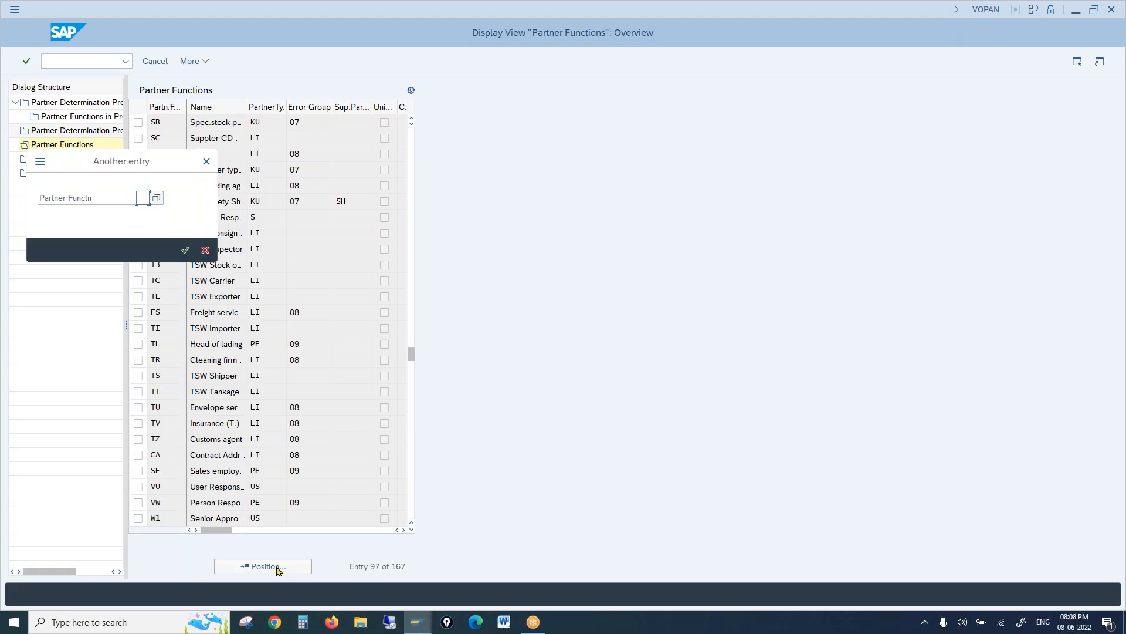
text(kb)
key(Return)
drag(234, 118, 179, 112)
click(170, 143)
drag(237, 139, 192, 135)
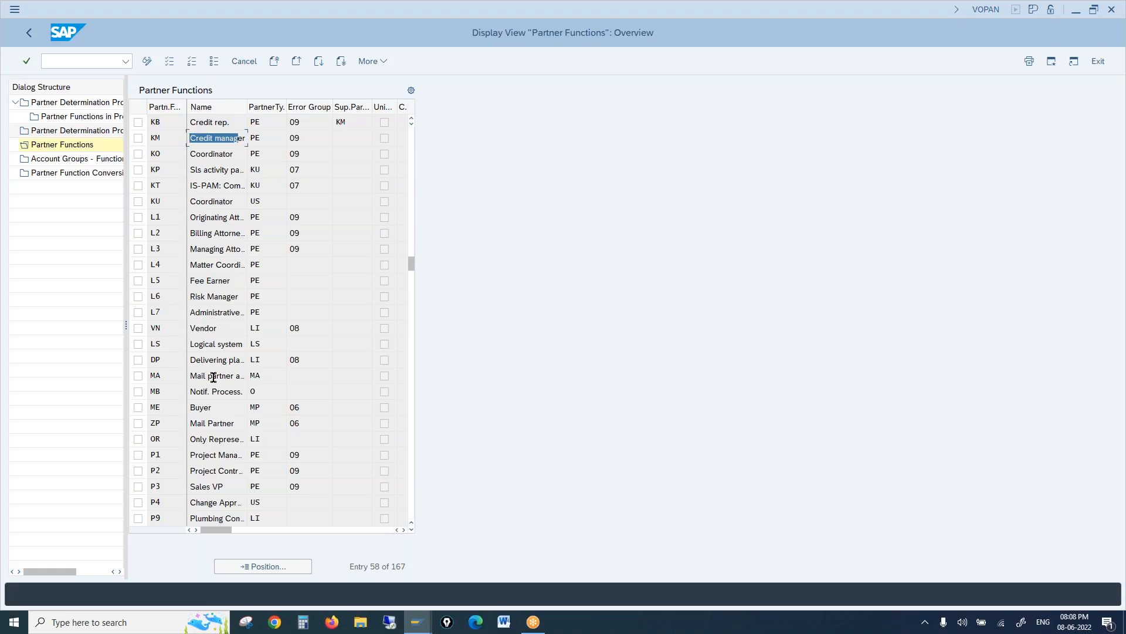
Position the Partner Functions list at SE and check that function's name
click(278, 567)
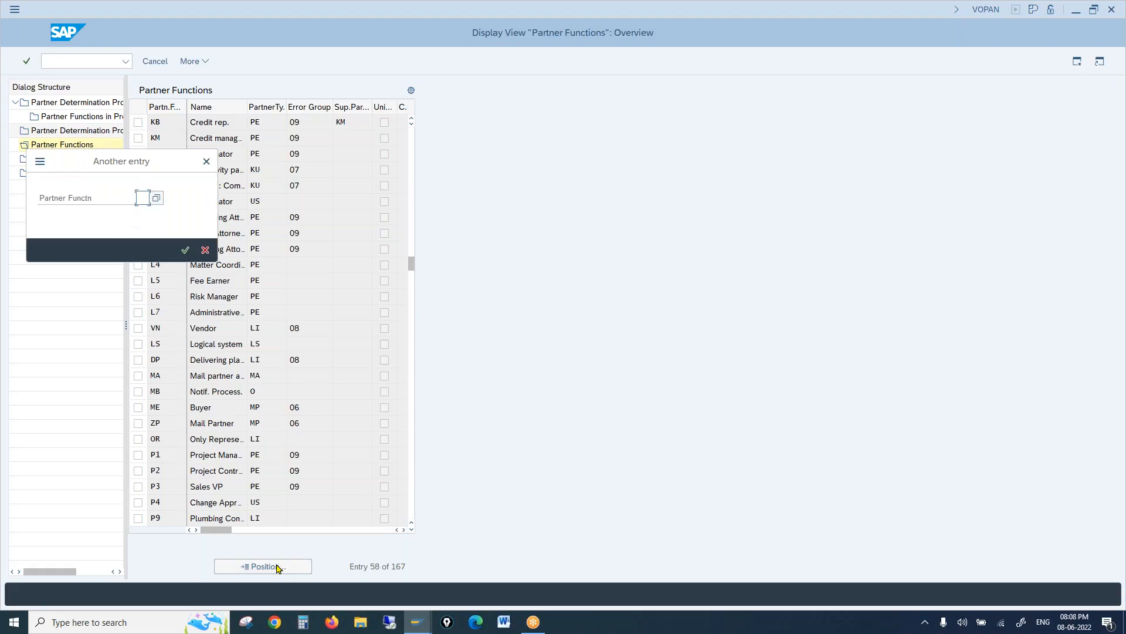
text(se)
key(Return)
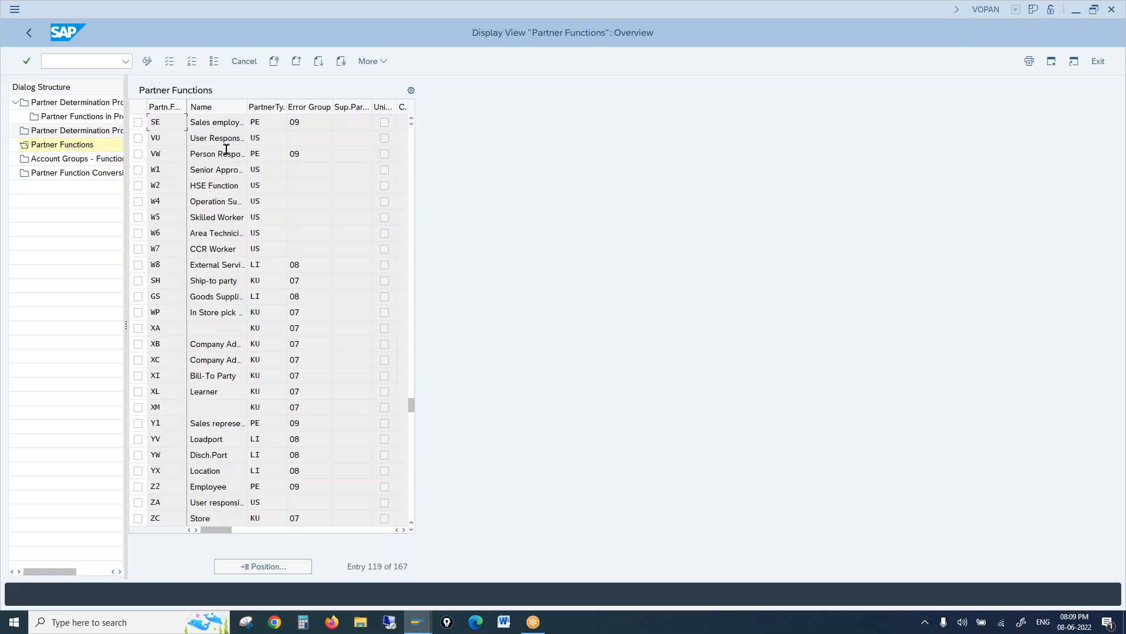
drag(231, 122, 189, 122)
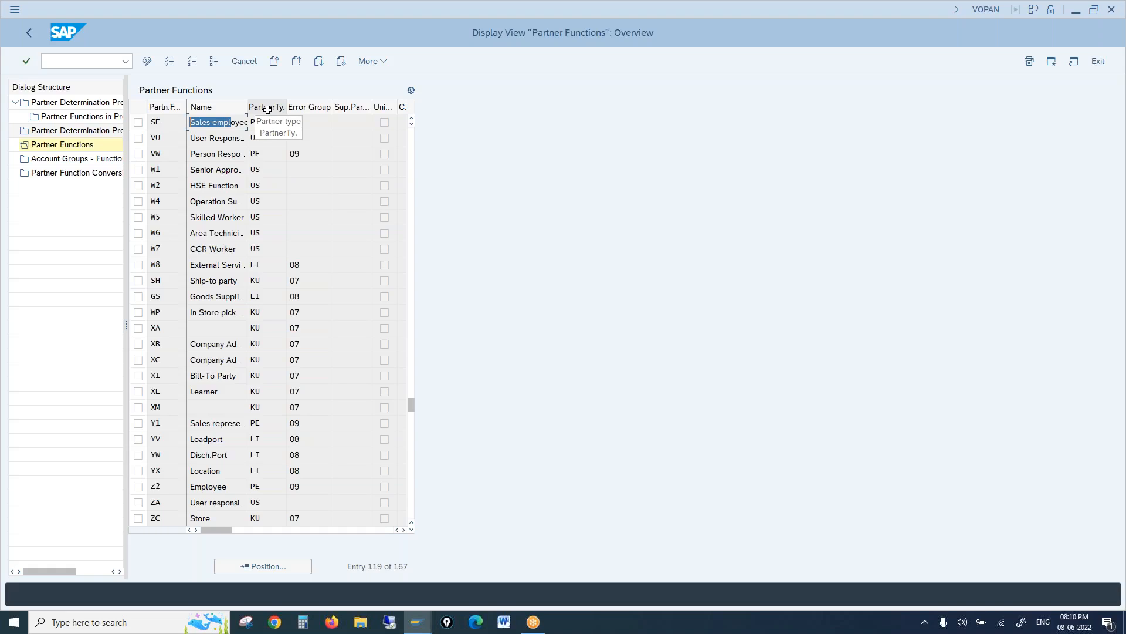
Show the possible partner types for function SE, review the KU, LI and PE entries, and close the value list
click(267, 125)
click(296, 126)
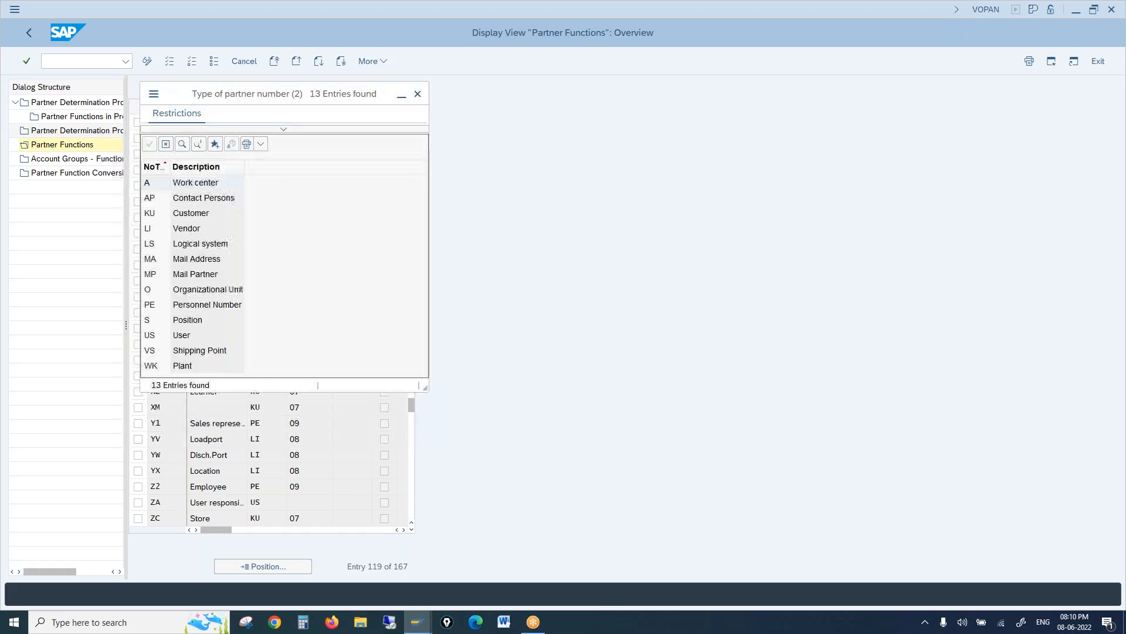
click(209, 216)
click(200, 233)
click(231, 308)
click(160, 309)
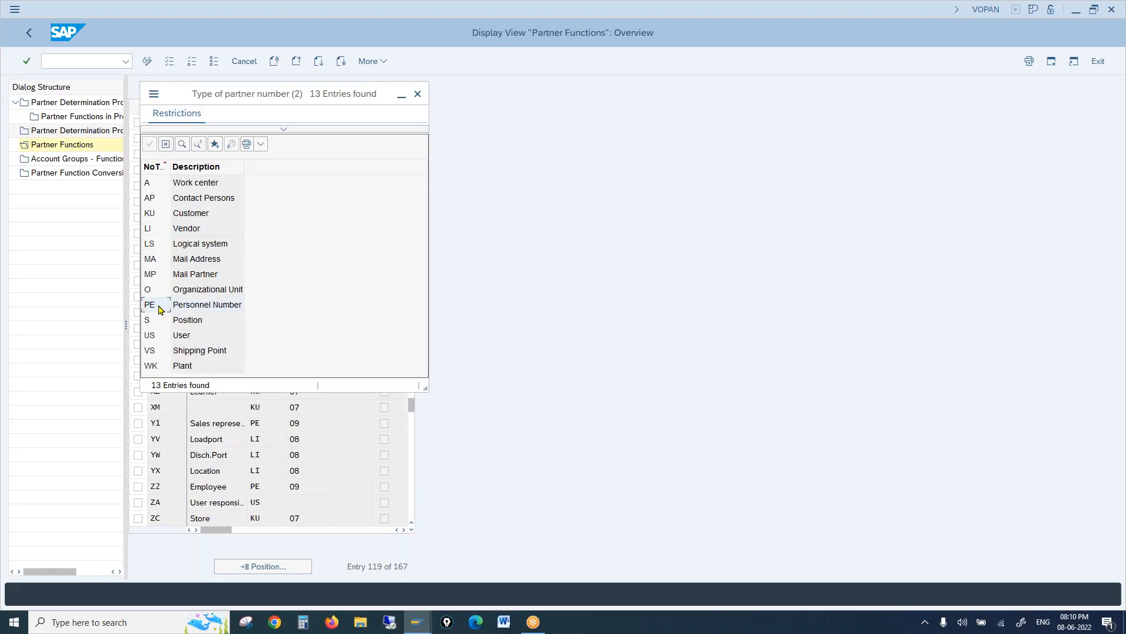
click(417, 94)
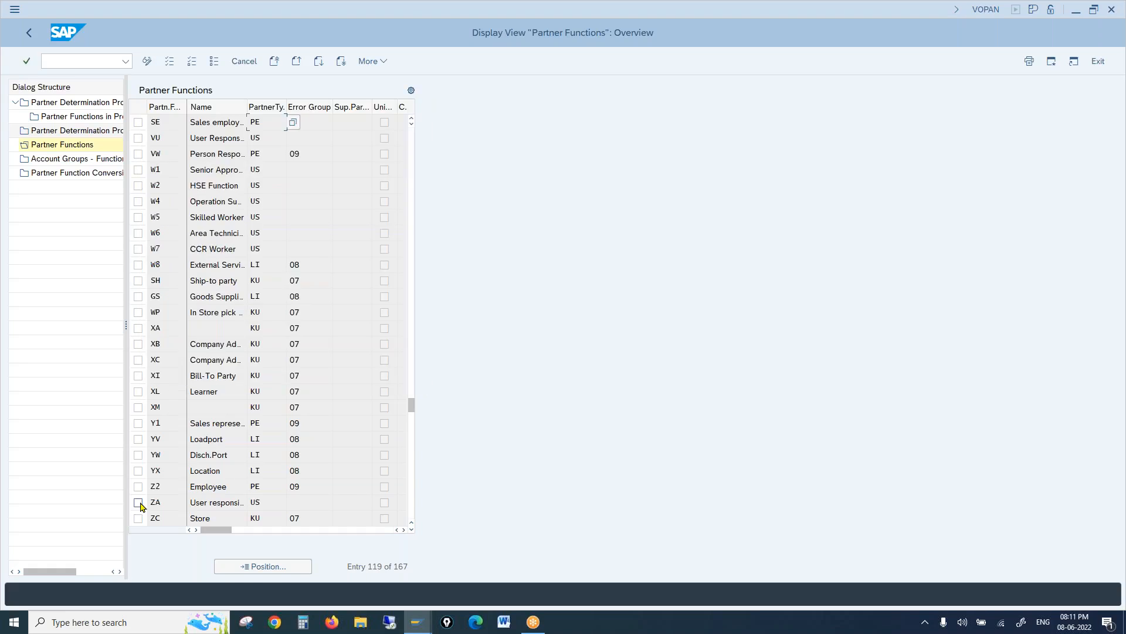
Position the list at partner function SP, check its partner type KU among the possible values, and close the value list
click(291, 568)
text(vn)
key(Return)
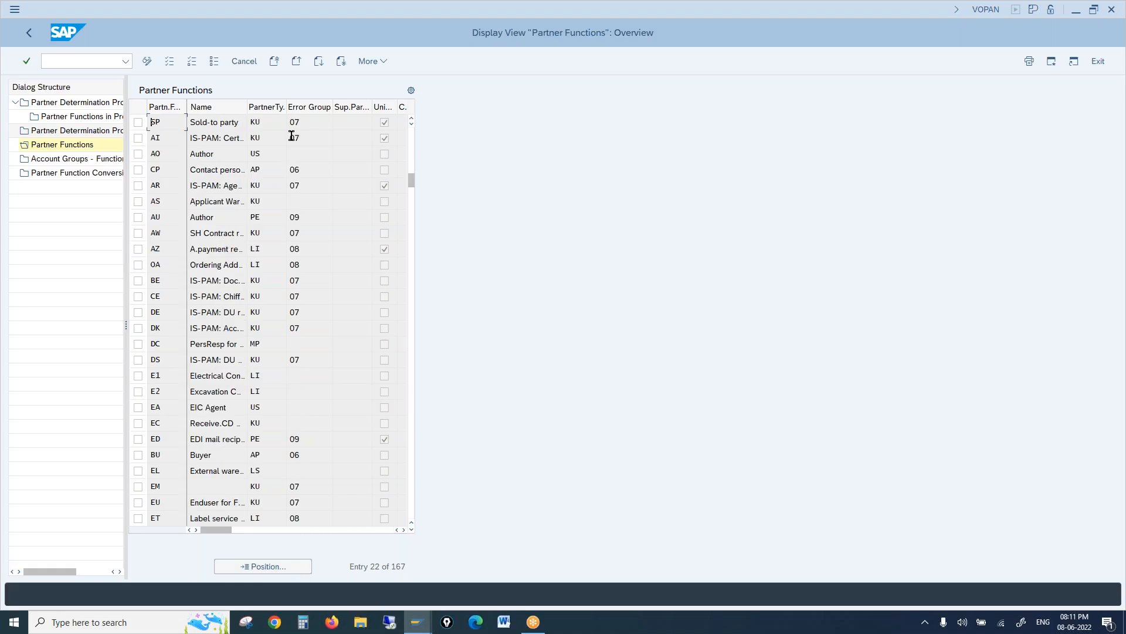
click(259, 122)
key(F4)
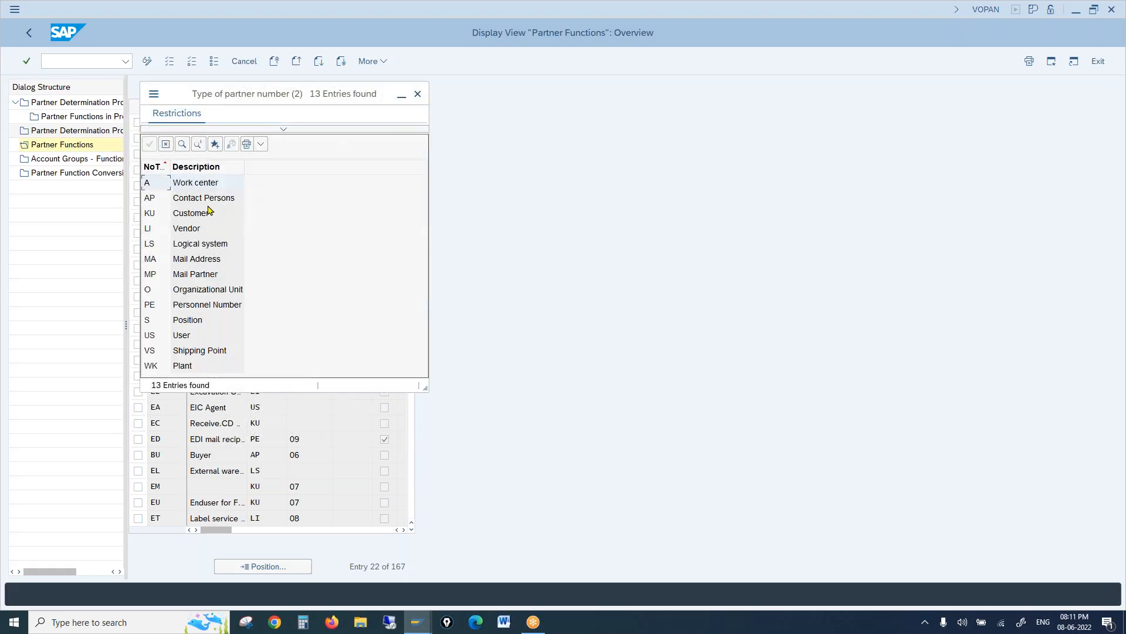
click(206, 211)
click(417, 94)
Position the list at partner function VN, check its partner type LI among the possible values, and close the value list
click(275, 566)
text(VN)
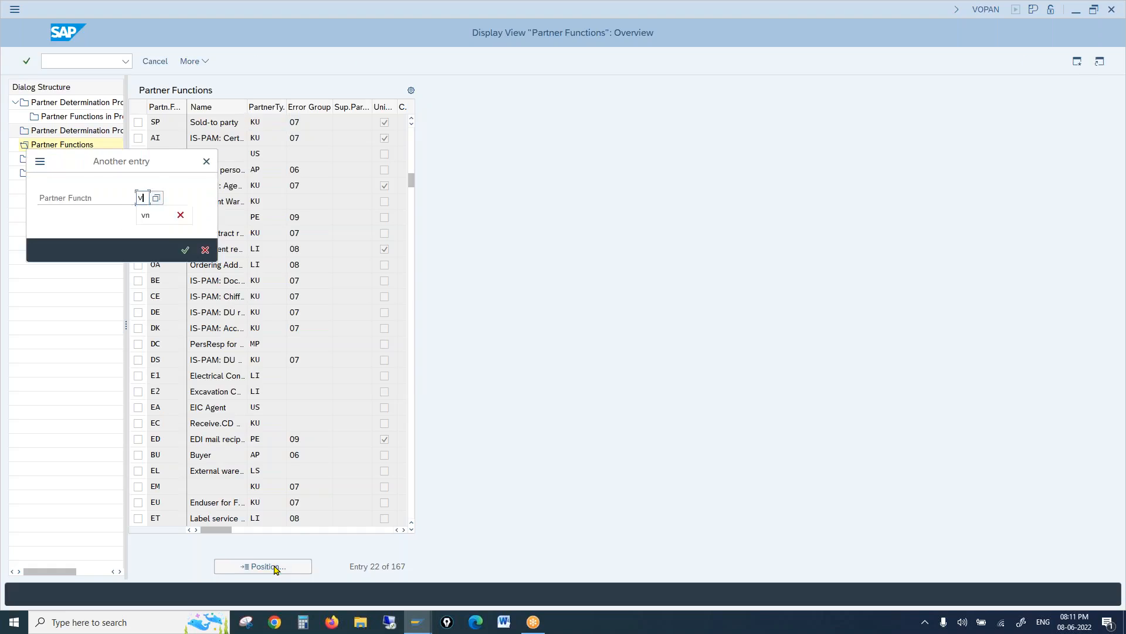
key(Return)
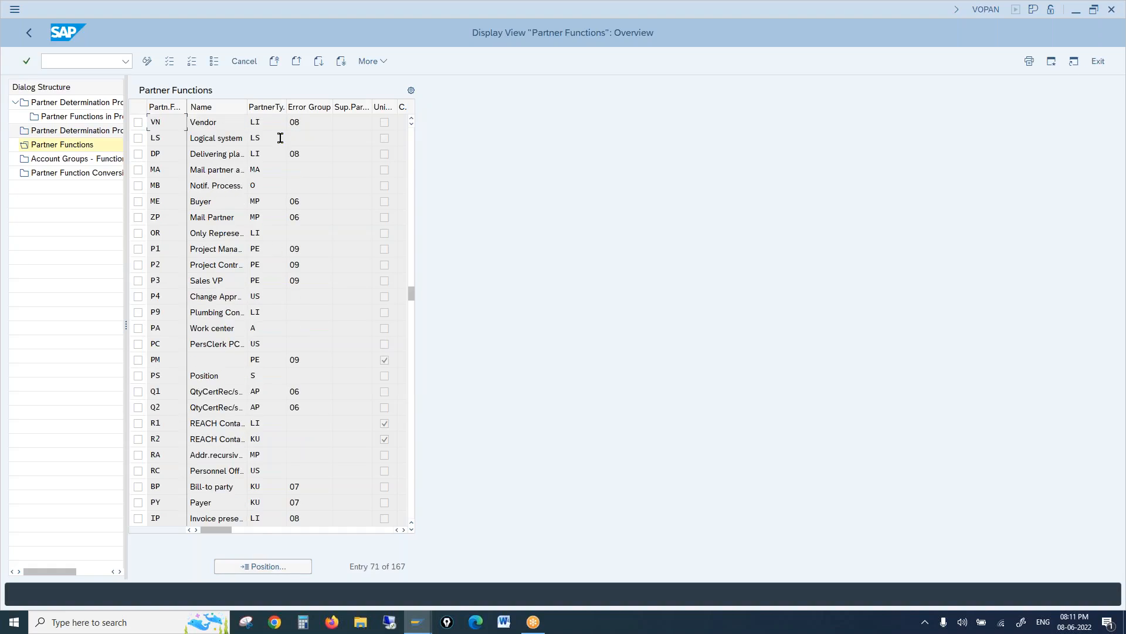
double_click(261, 120)
click(293, 122)
click(202, 229)
click(417, 94)
Position the list at partner function SE, check its partner type PE among the possible values, and close the value list
click(300, 566)
text(SE)
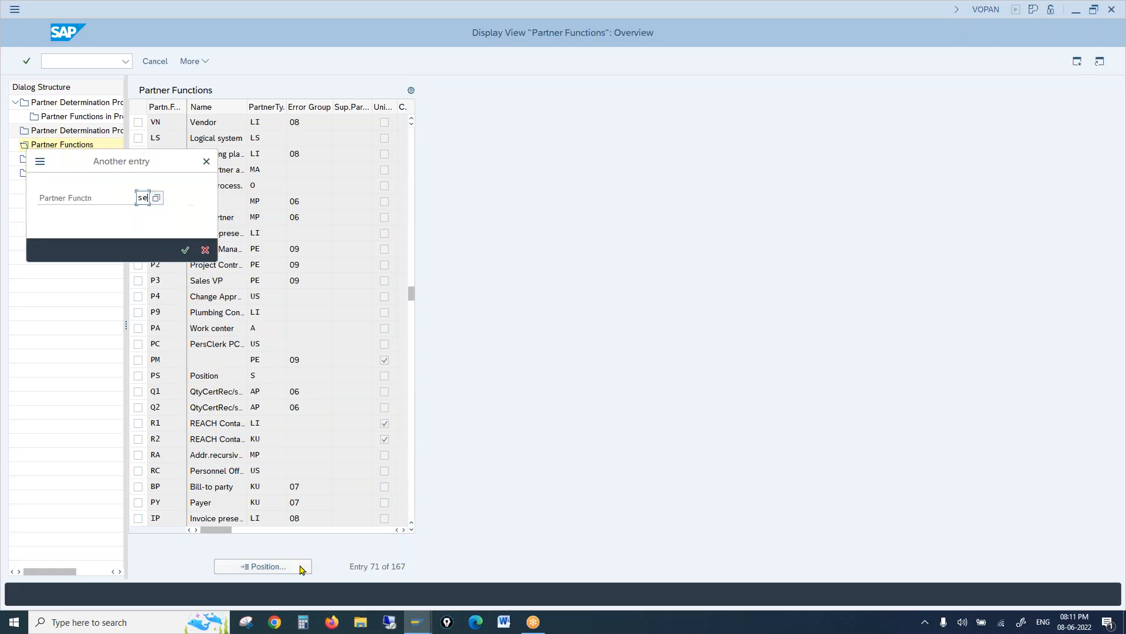
key(Return)
drag(276, 116, 251, 116)
click(292, 125)
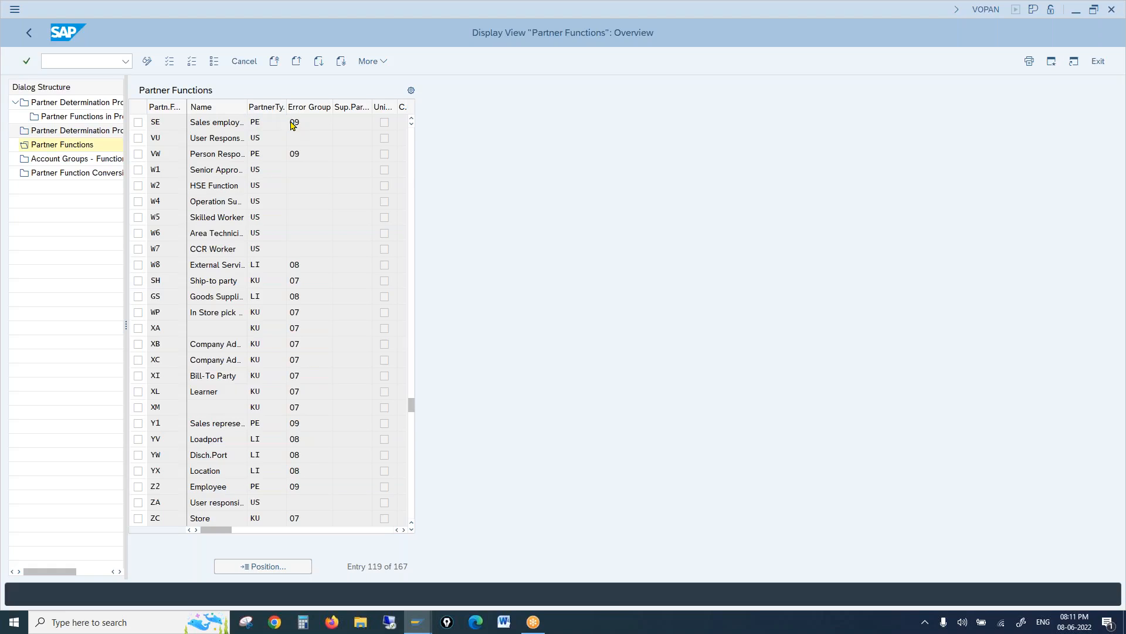
key(F4)
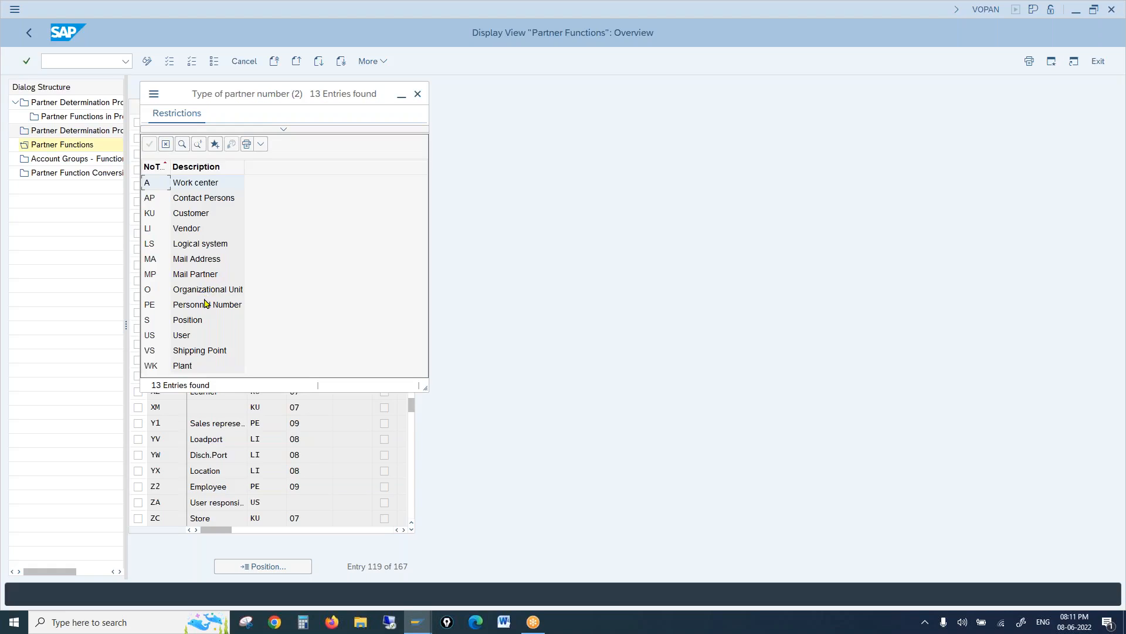
click(418, 94)
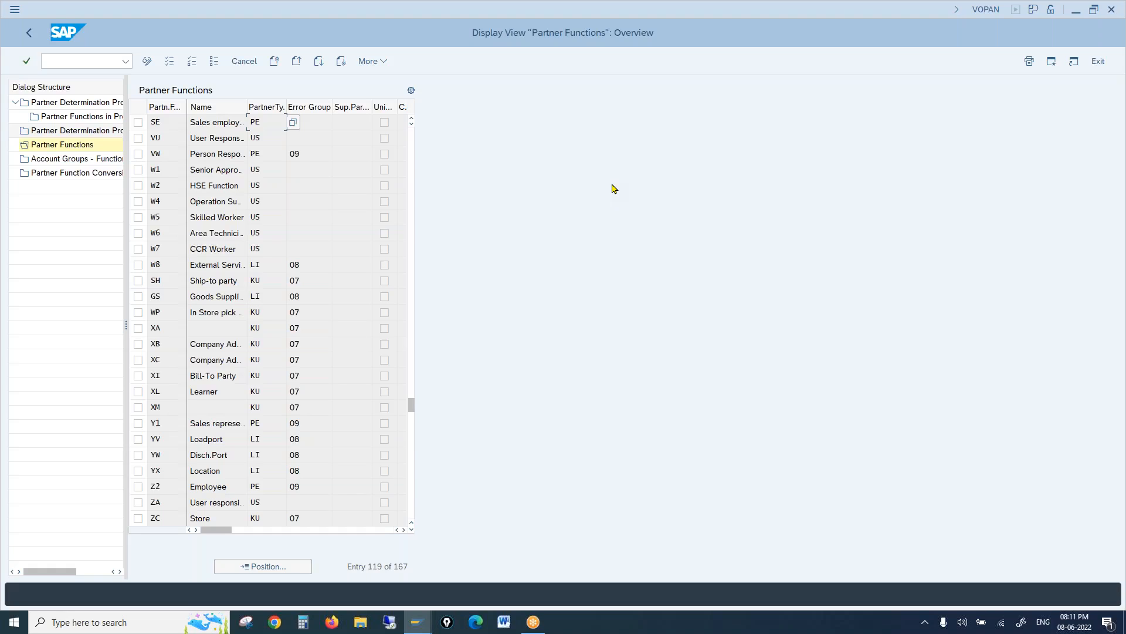
Position the Partner Functions list at SP to review its Unique setting
click(1119, 176)
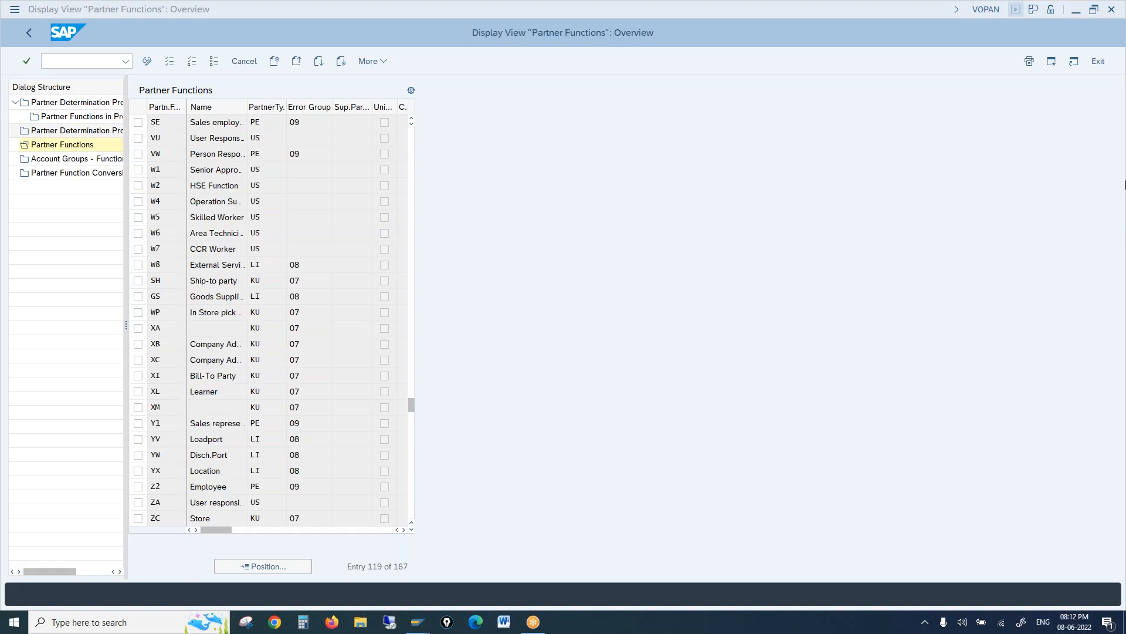
click(663, 176)
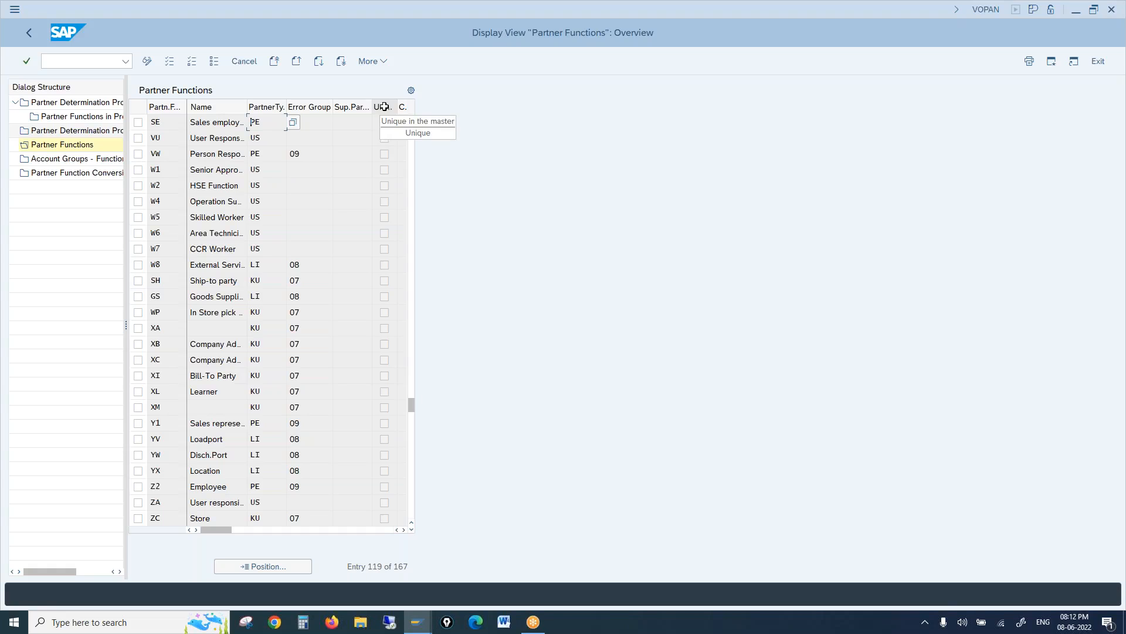
click(274, 566)
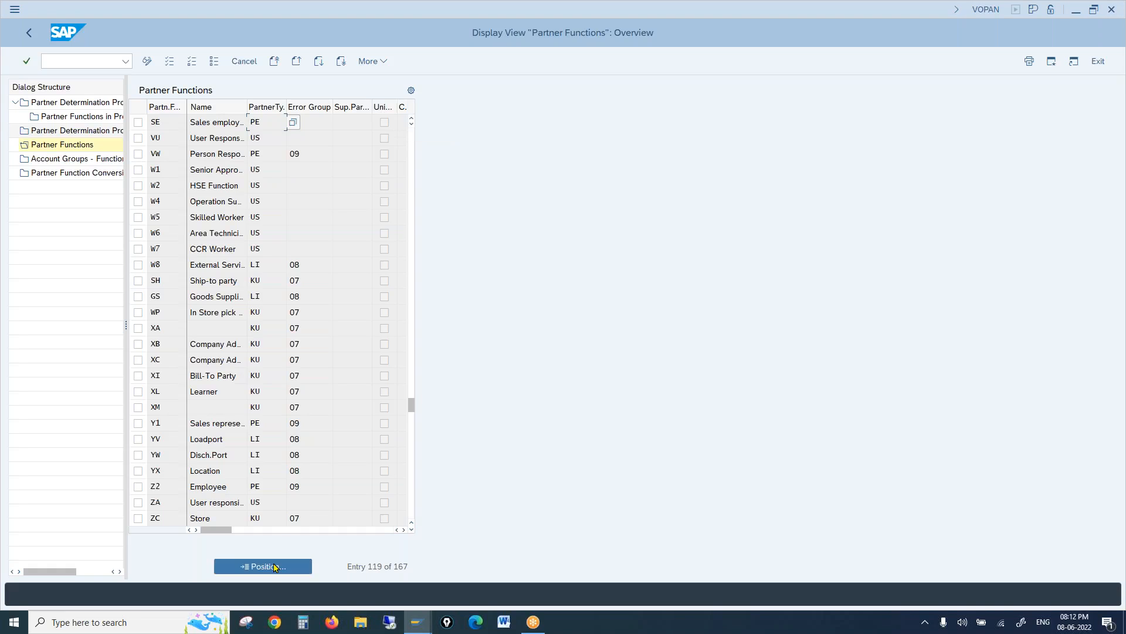
text(SP)
key(Return)
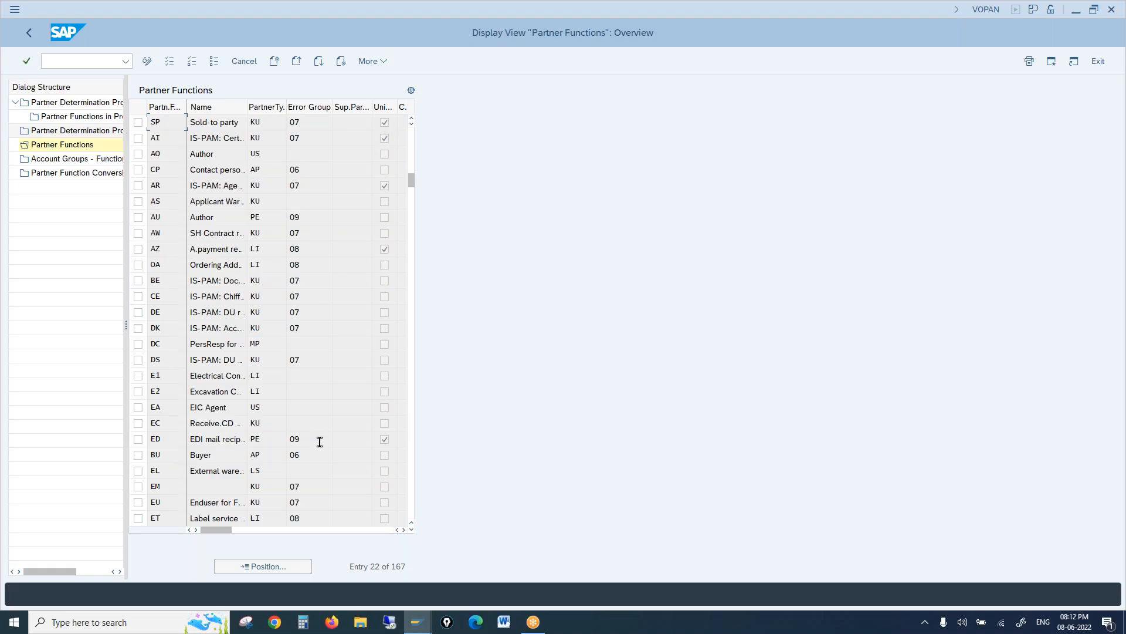
Position the Partner Functions list at BP to review the Unique setting of the Bill-to party and Payer functions
click(293, 570)
text(bp)
key(Return)
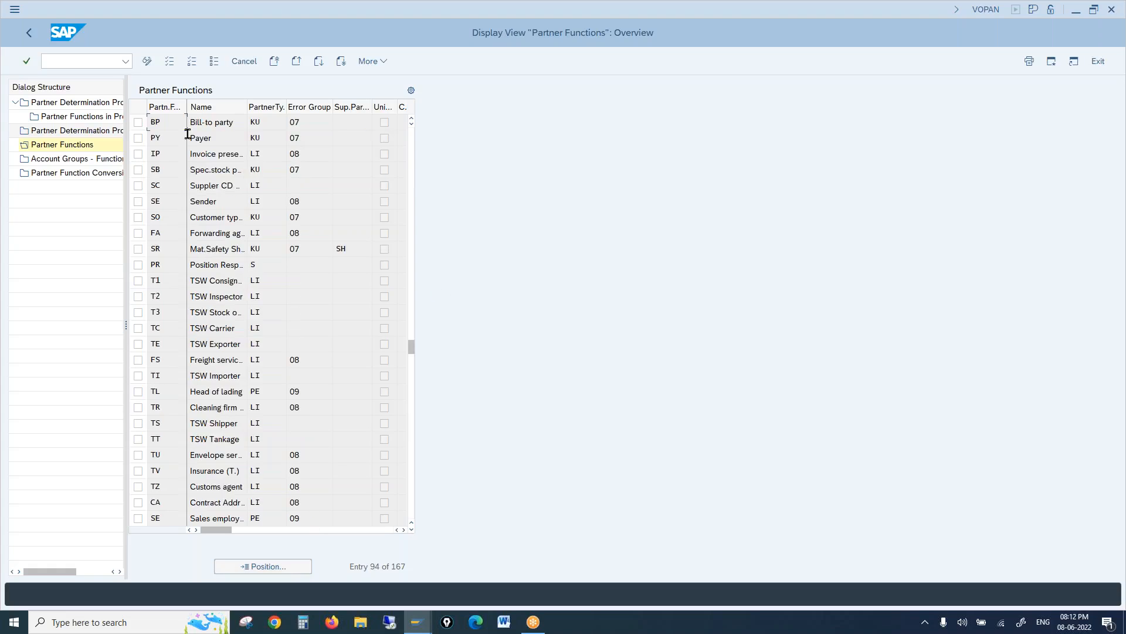
double_click(169, 138)
click(80, 149)
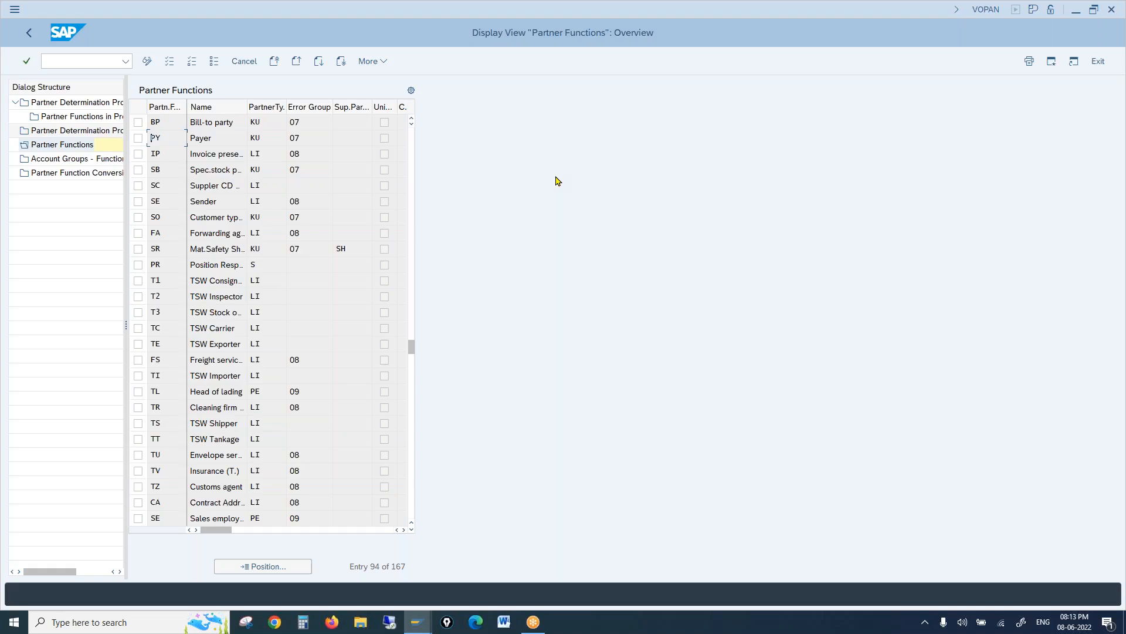
click(81, 145)
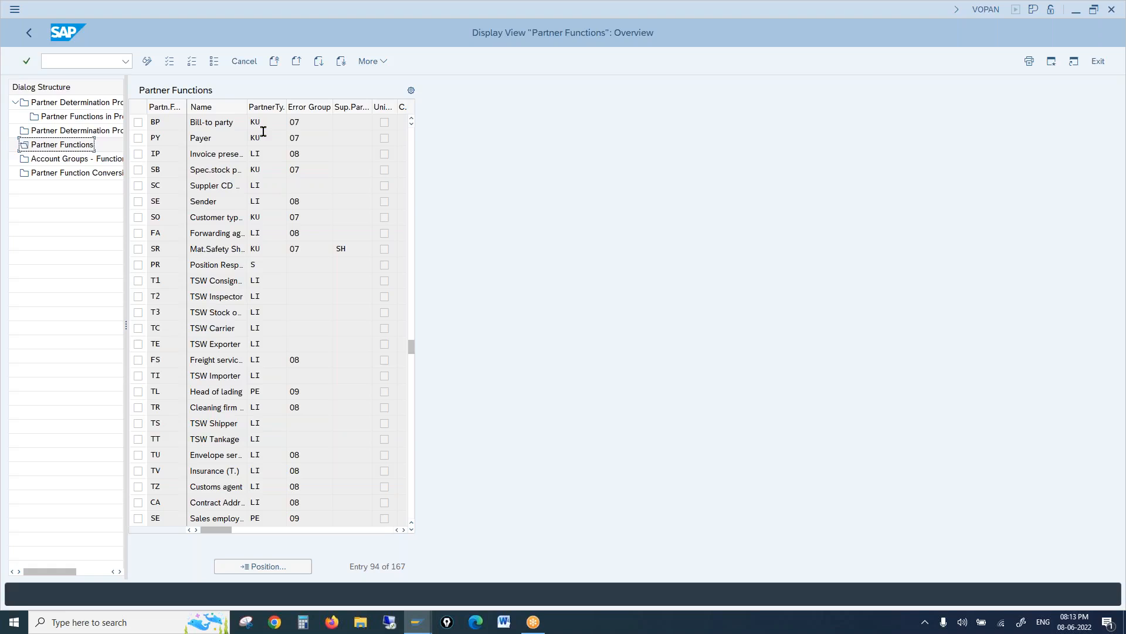
Open the Partner Determination Procedures overview from the dialog structure
click(15, 12)
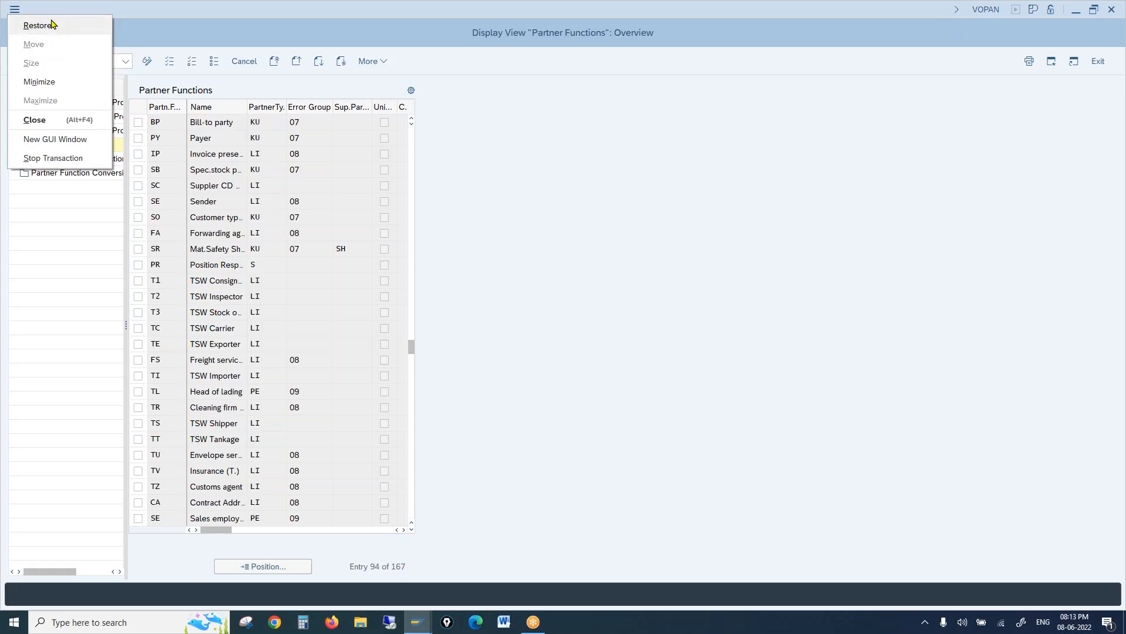
click(368, 61)
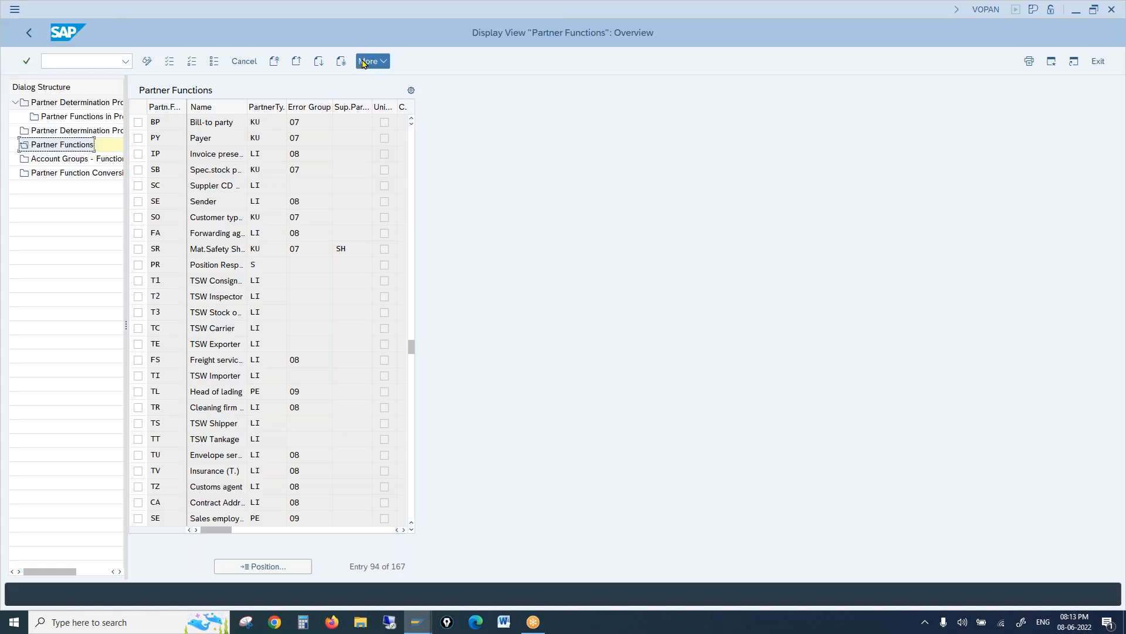
click(403, 105)
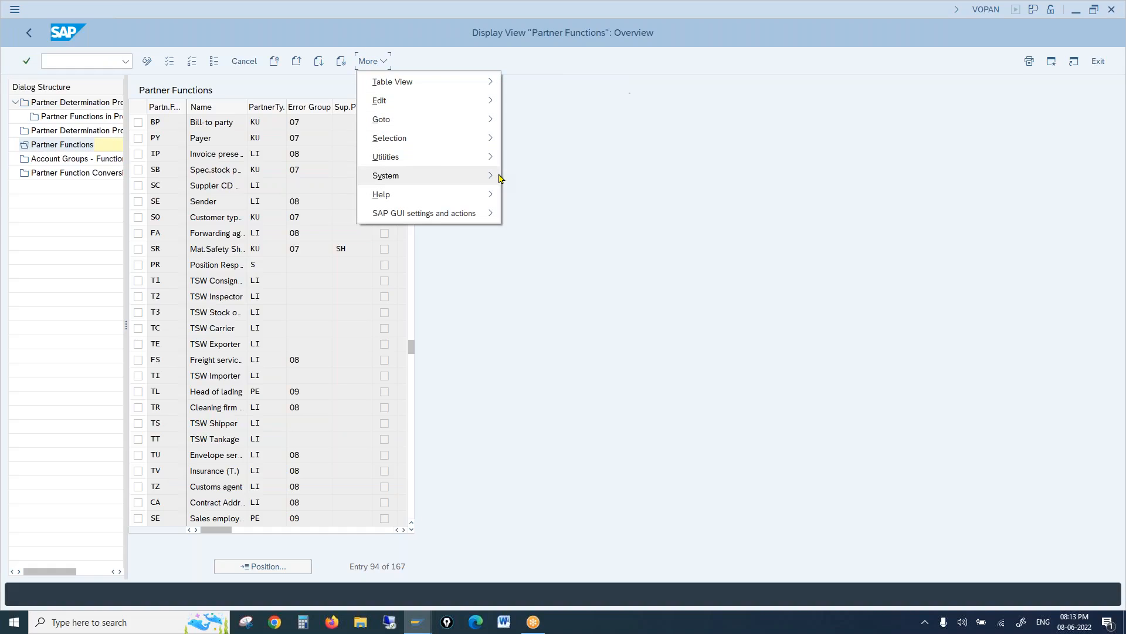
mouse_move(496, 176)
click(99, 64)
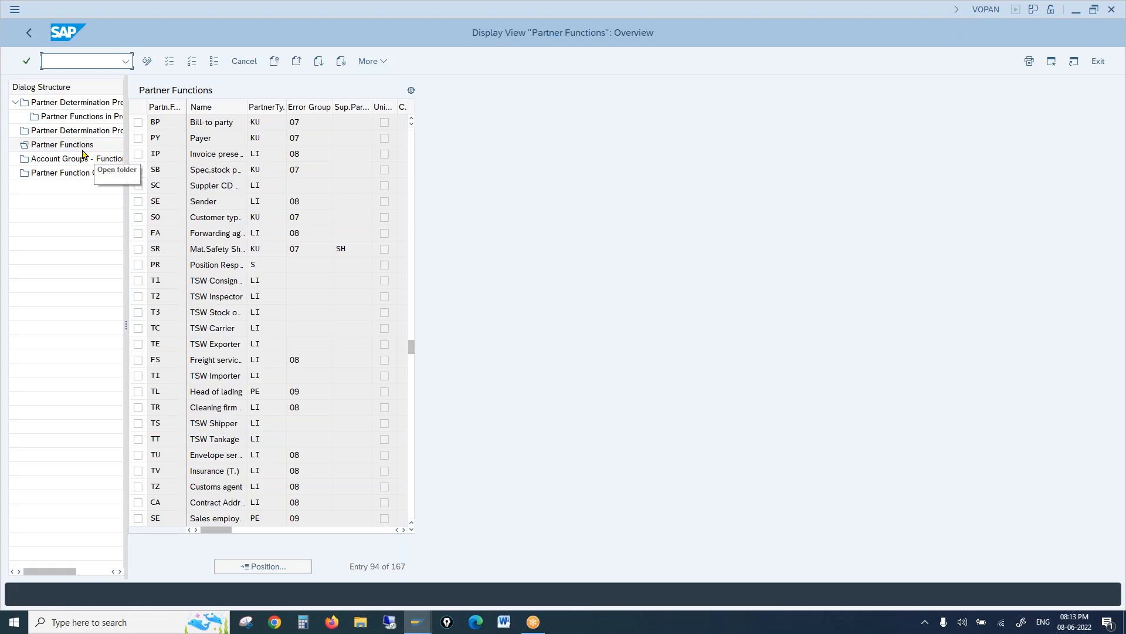
double_click(73, 105)
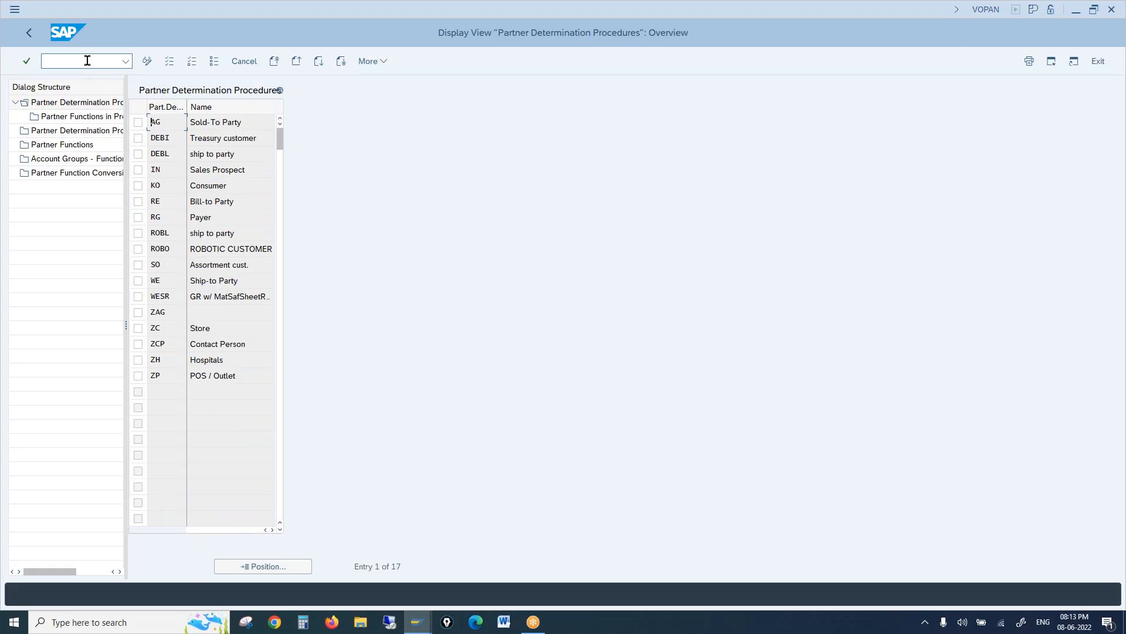
Open a new GUI window and start transaction SM12 in it
click(19, 8)
click(62, 144)
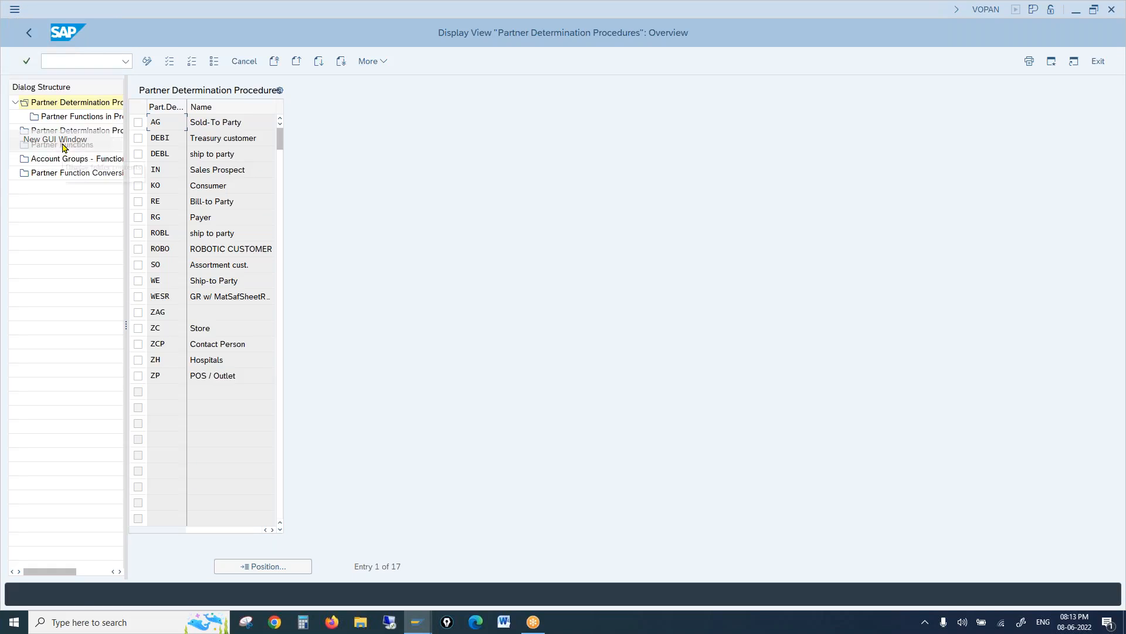
text(s)
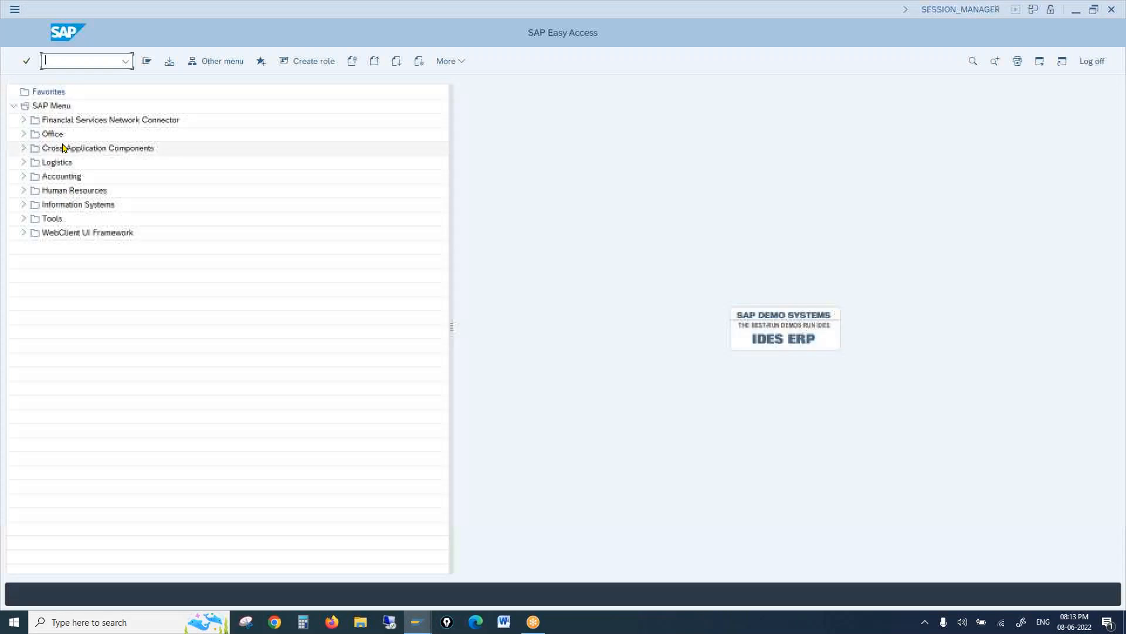
text(m12)
key(Return)
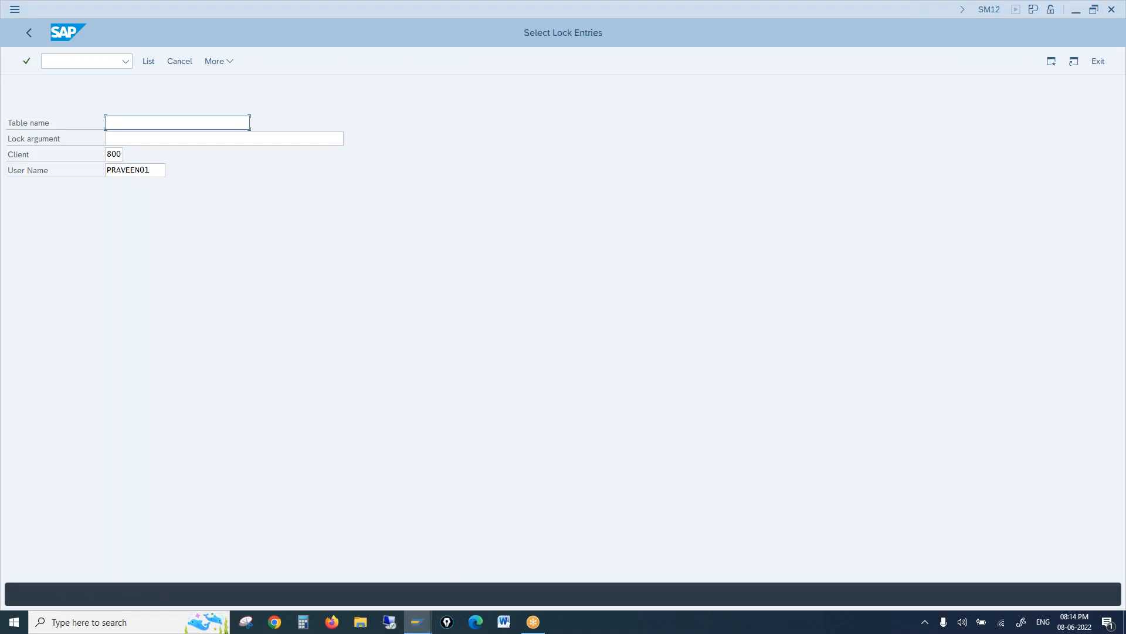
Replace the user name in the lock selection with the other user's ID and list that user's lock entries
drag(156, 168, 43, 166)
text(ABHIRAJ01)
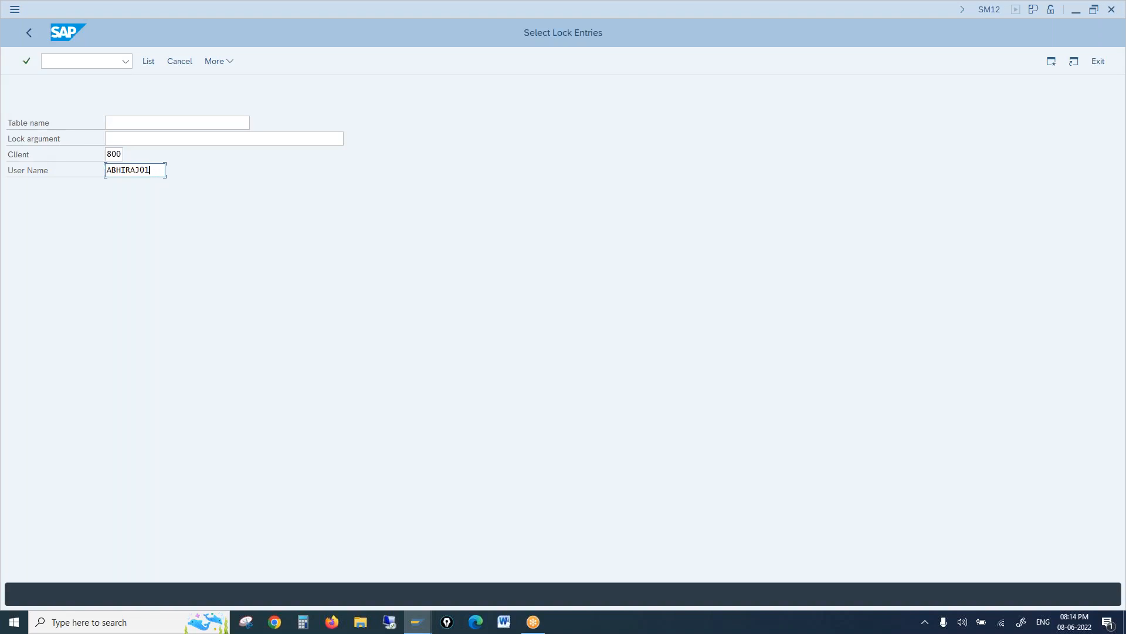
key(Return)
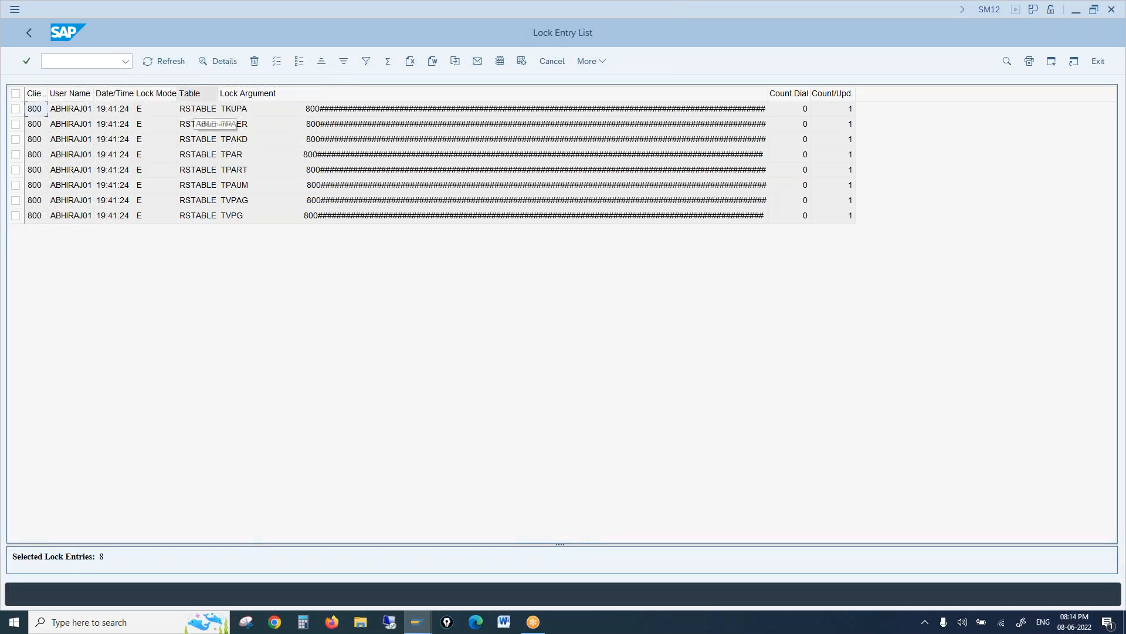
Delete the TKUPA lock entry, confirm the deletion and close the Performance Assistant
click(256, 62)
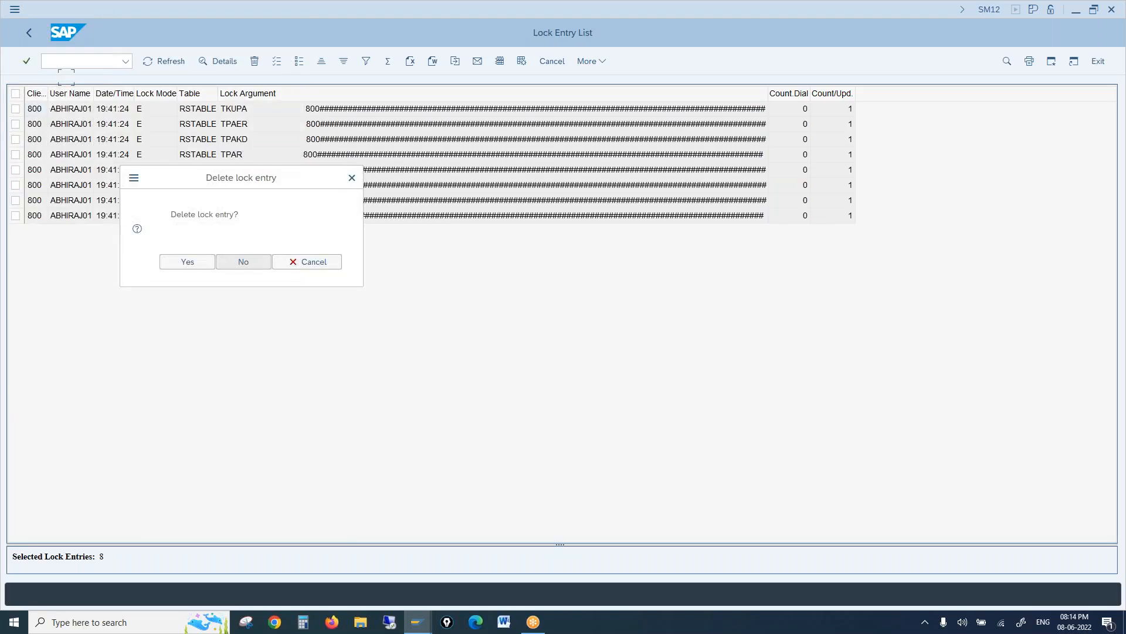
click(190, 262)
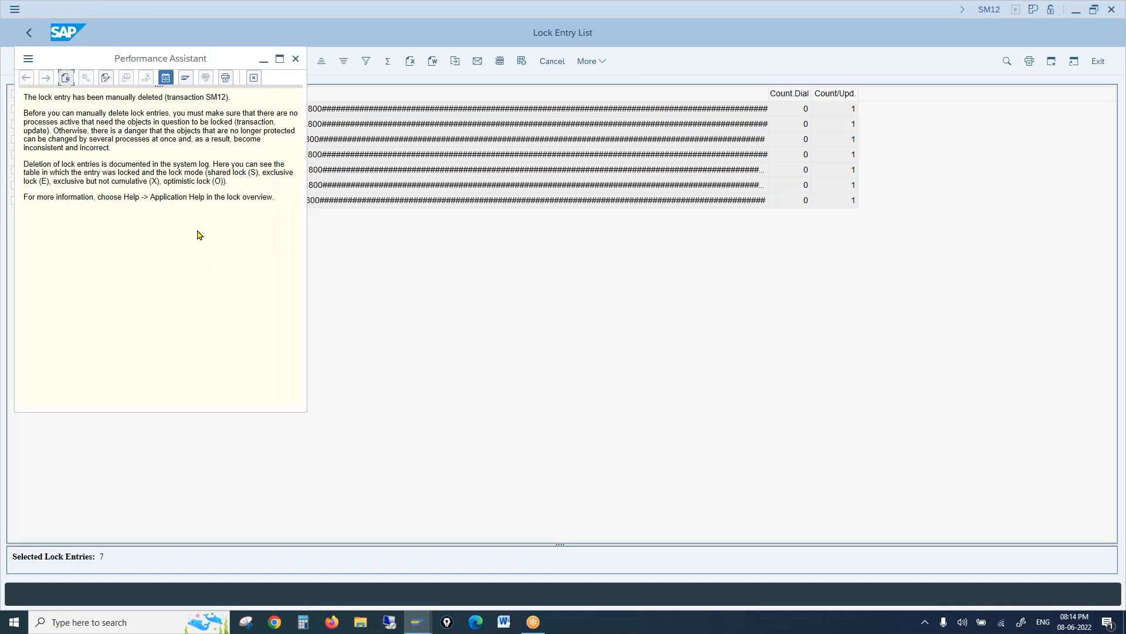
click(253, 77)
Select all remaining lock entries in the list and delete them, confirming the deletion
click(255, 63)
click(307, 261)
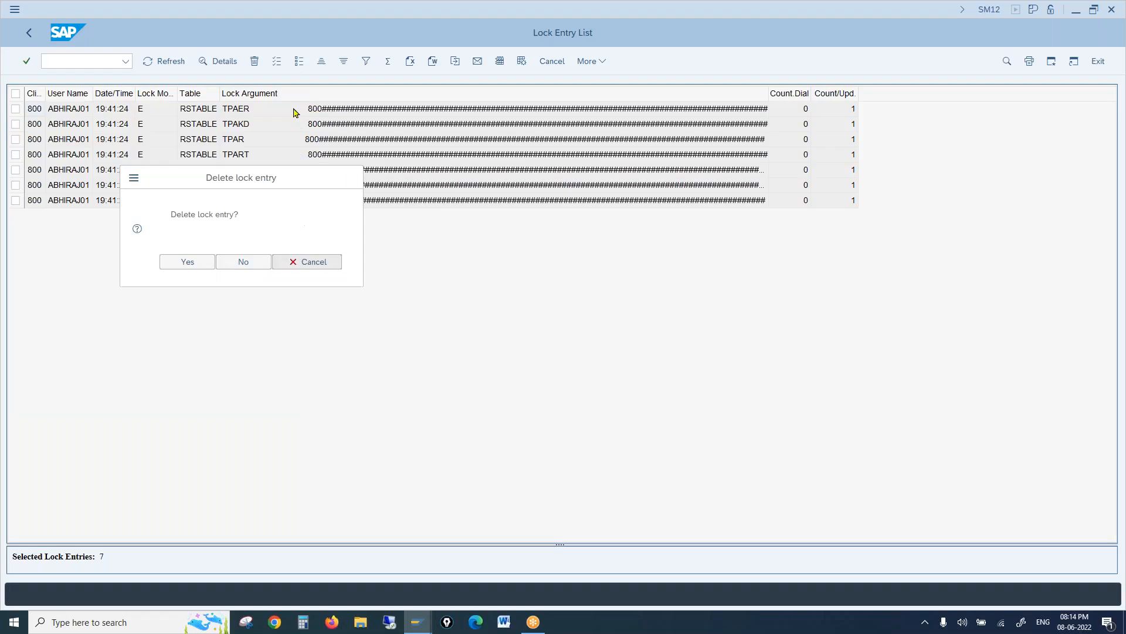
click(278, 65)
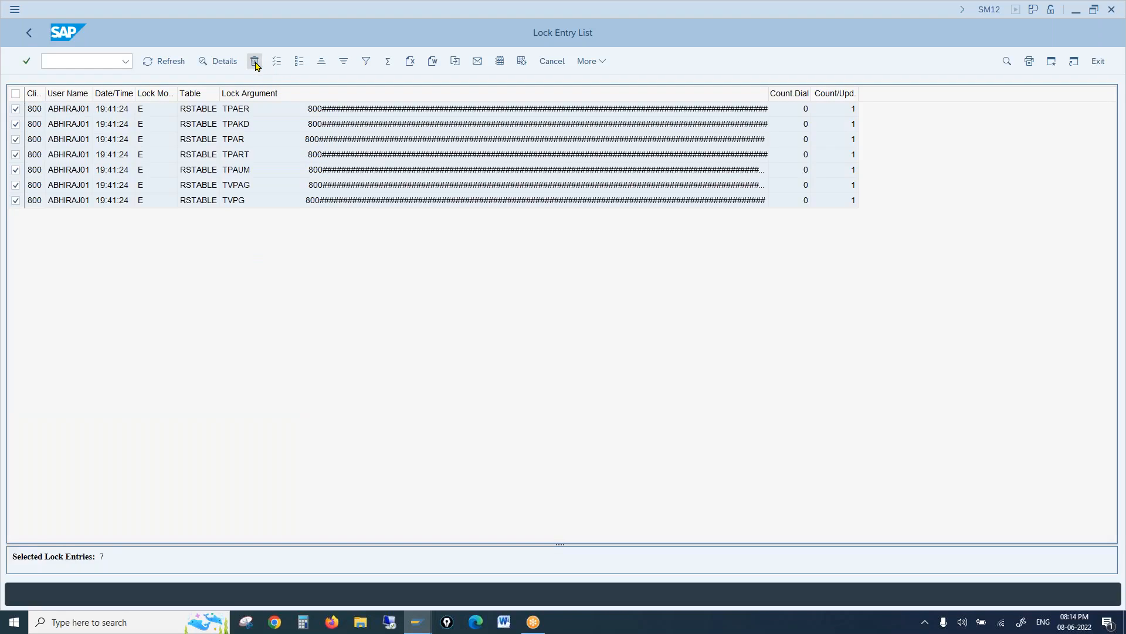
click(254, 62)
click(188, 262)
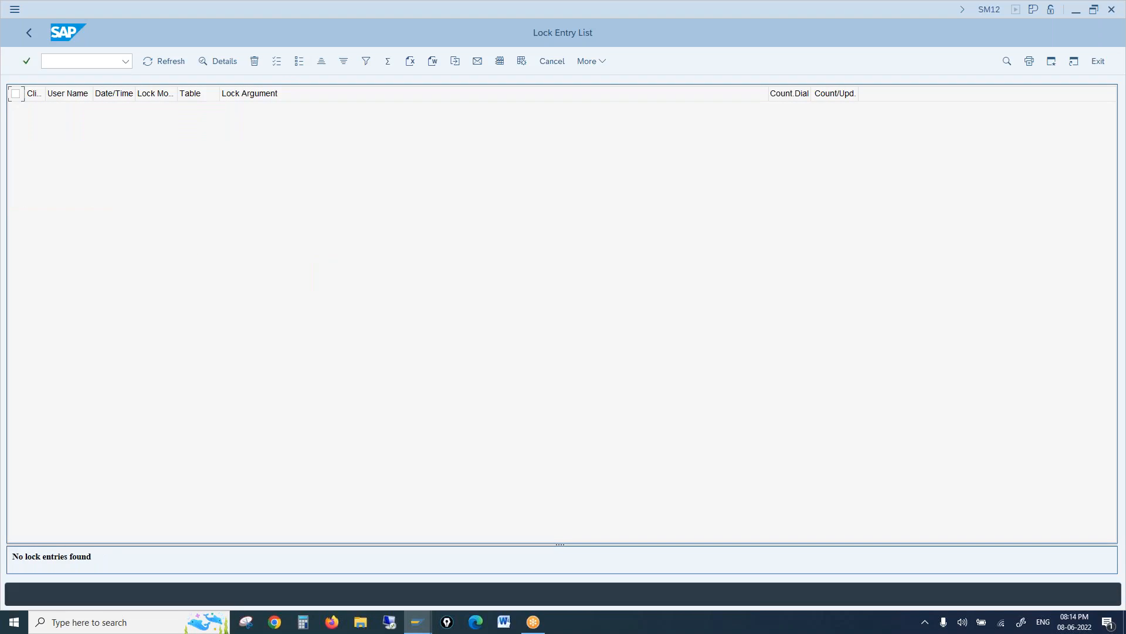
Close the SM12 window and switch the Partner Determination Procedures overview to change mode
click(1111, 9)
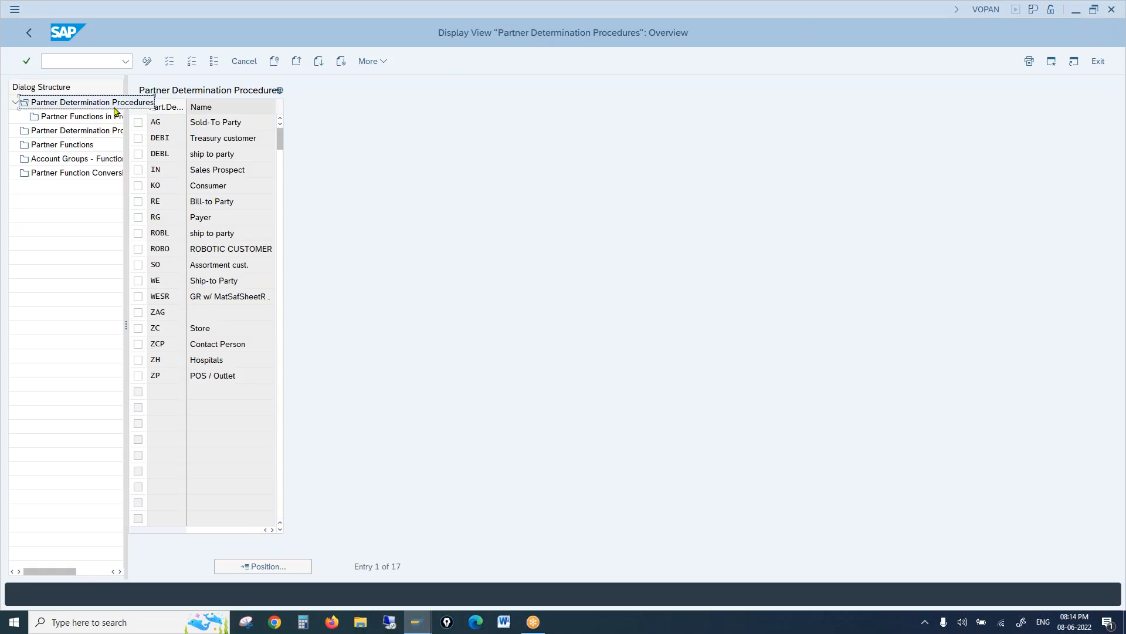
click(148, 62)
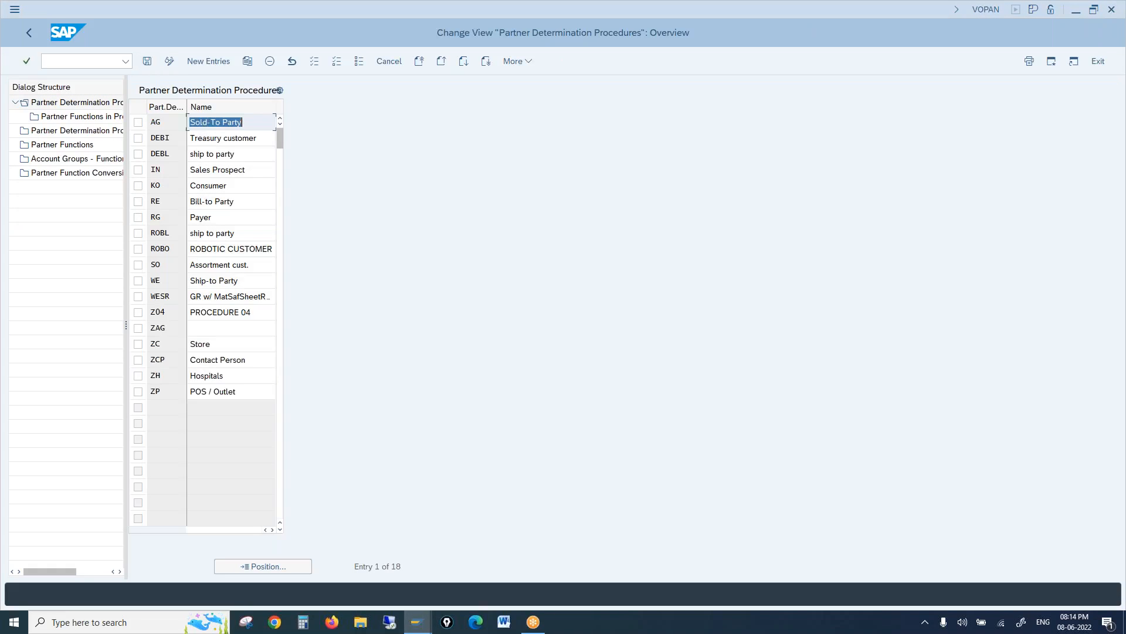
click(82, 109)
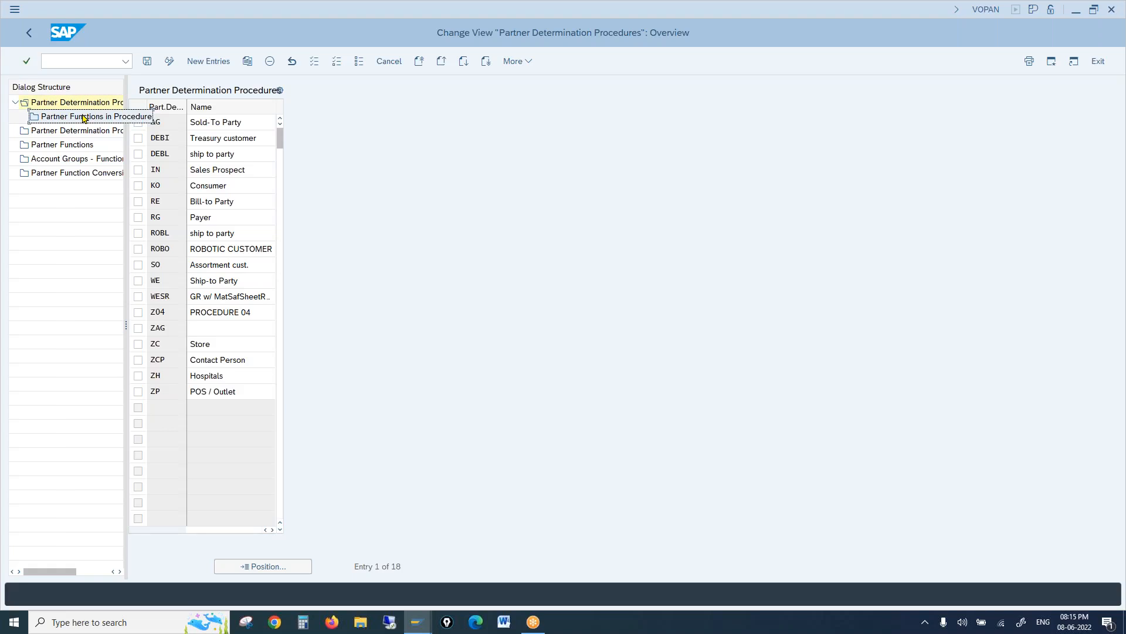
double_click(81, 103)
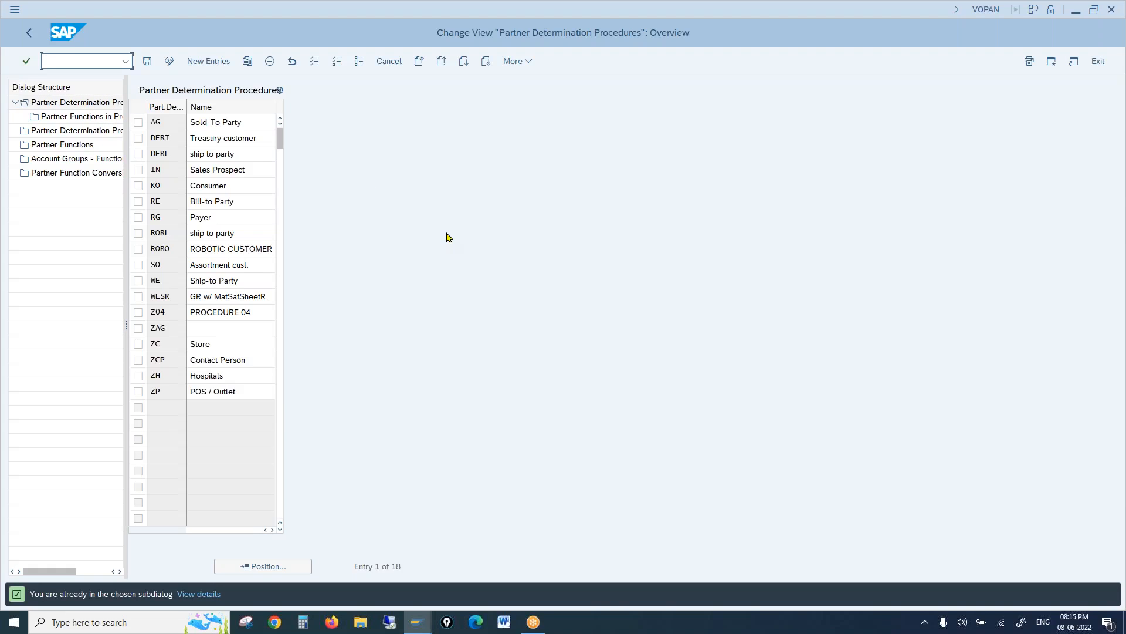
Mark the procedures AG Sold-To Party, RE Bill-to Party, RG Payer and WE Ship-to Party
click(173, 123)
click(169, 124)
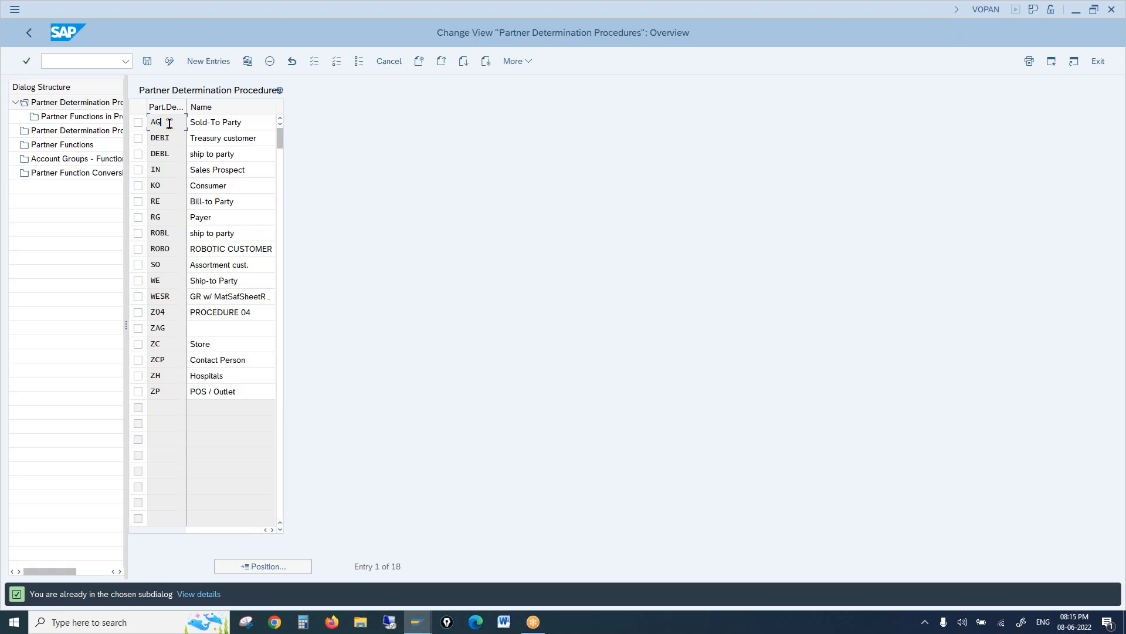
click(138, 123)
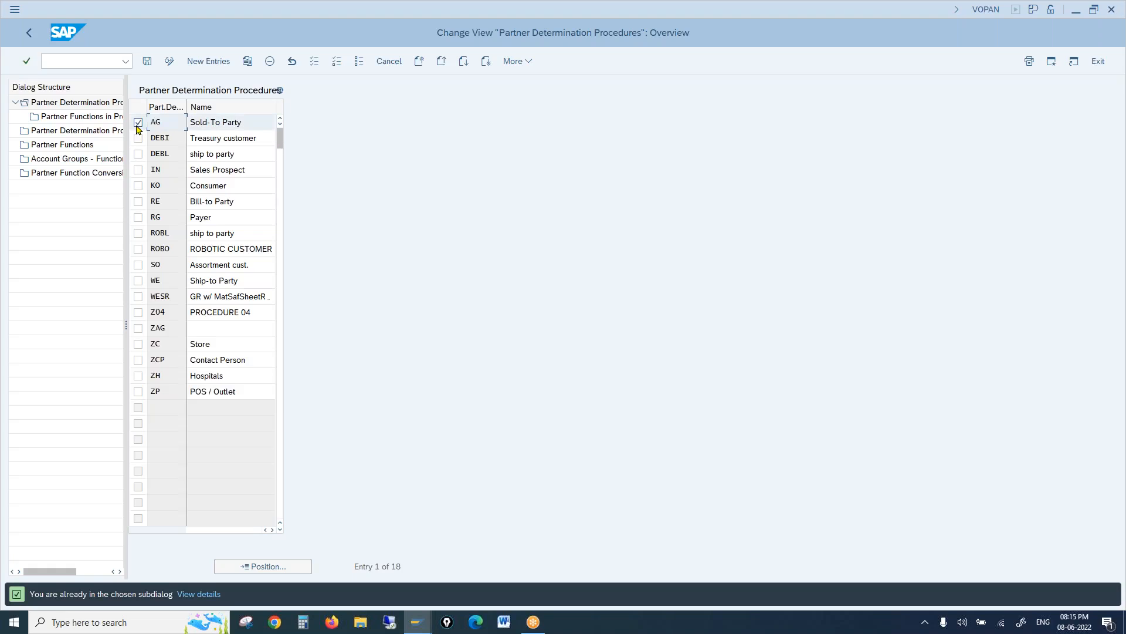
click(138, 202)
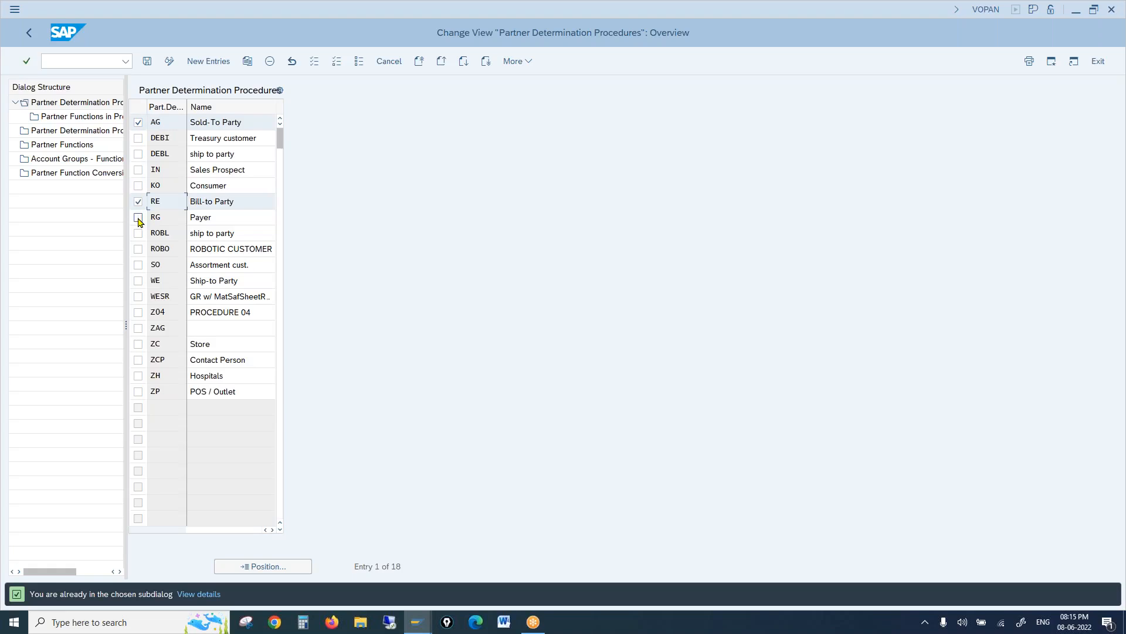
click(138, 219)
click(139, 281)
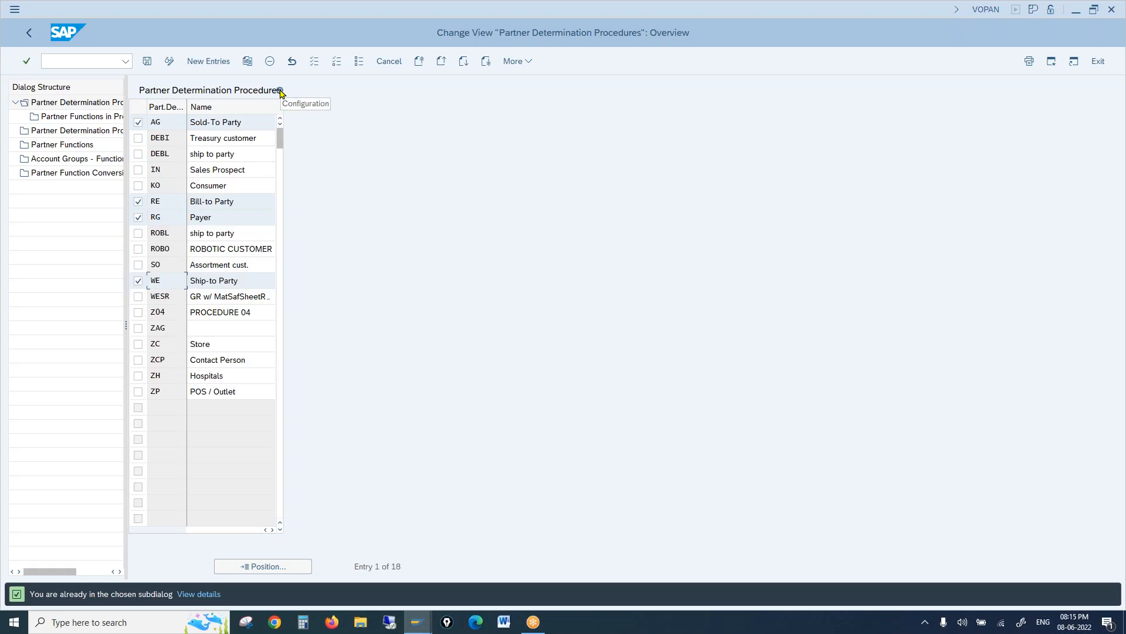
Unmark the procedures RE, RG and WE so that only AG Sold-To Party stays selected
click(139, 202)
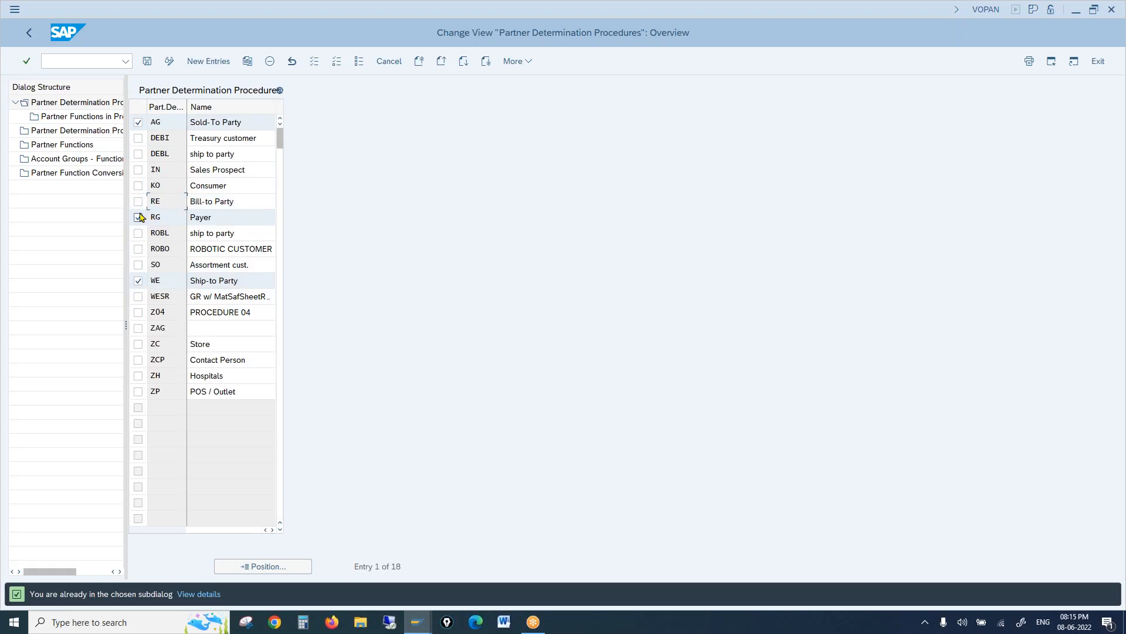
click(139, 218)
click(138, 281)
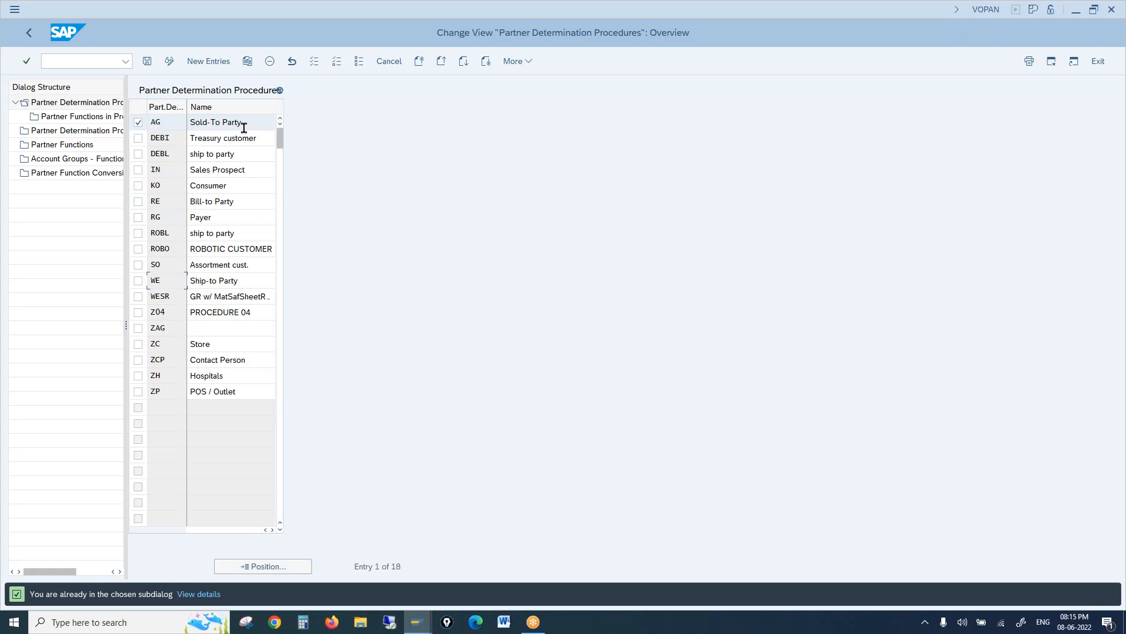
Open Partner Functions in Procedure for the selected procedure AG Sold-To Party
drag(248, 126, 164, 115)
click(108, 104)
drag(245, 122, 183, 122)
drag(245, 122, 180, 121)
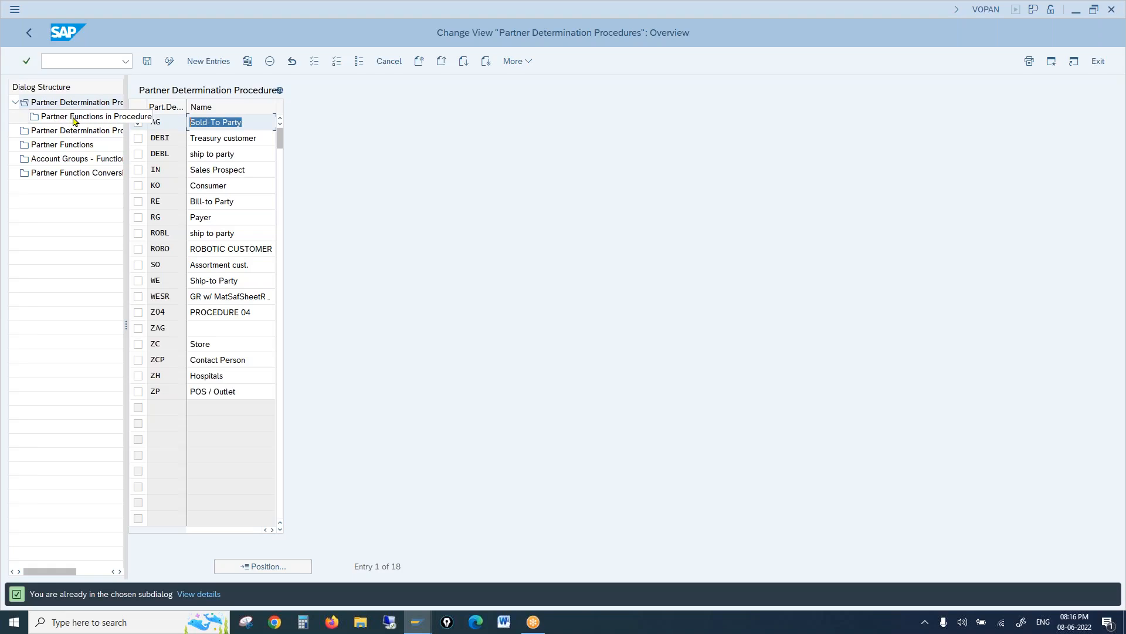
click(174, 122)
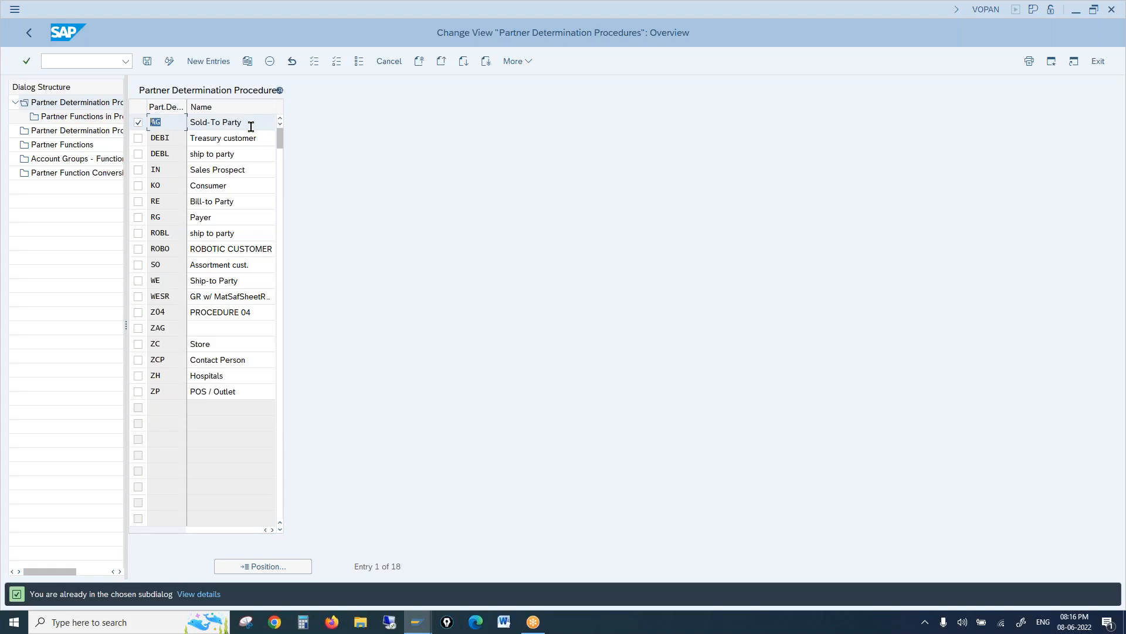
click(79, 118)
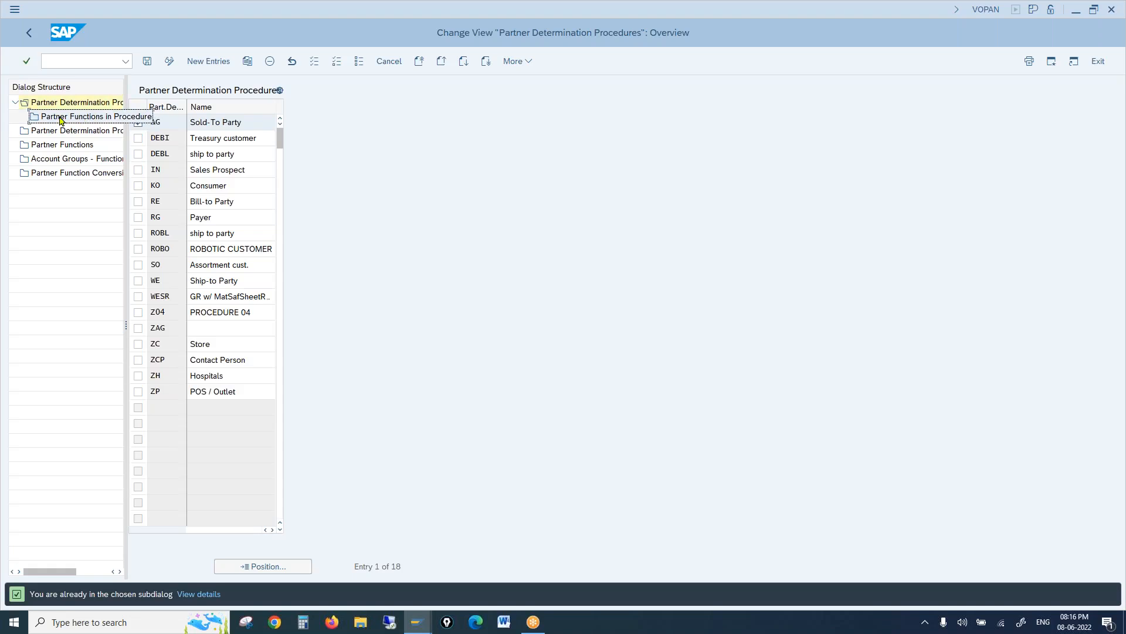
double_click(100, 120)
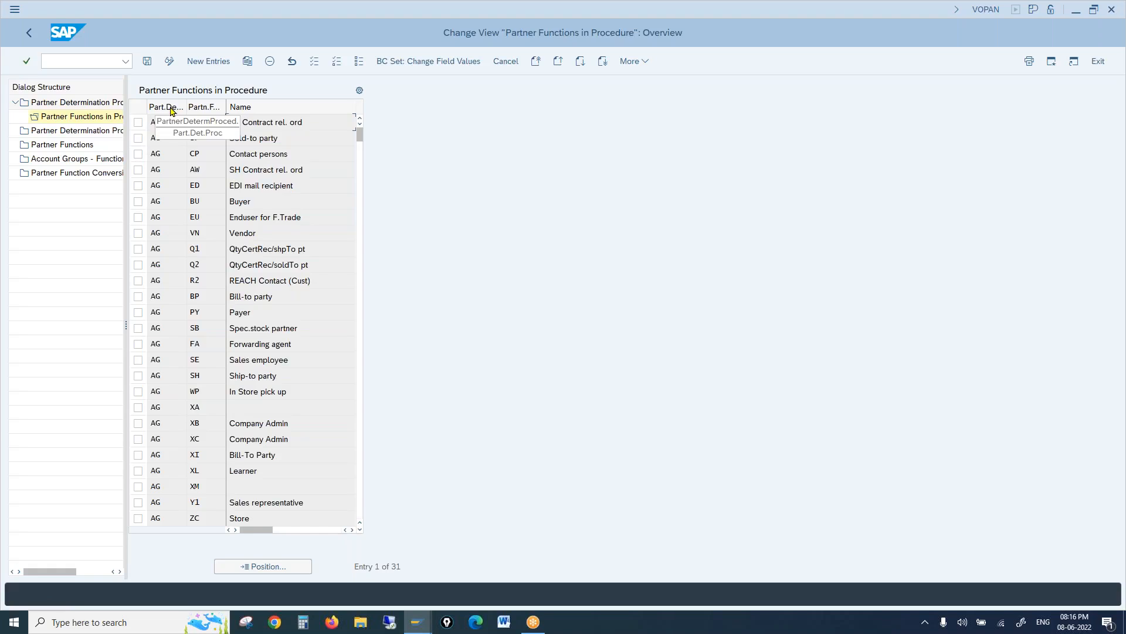
Examine the partner functions assigned to procedure AG, temporarily marking Bill-to party BP and Payer PY and clearing both marks
double_click(151, 122)
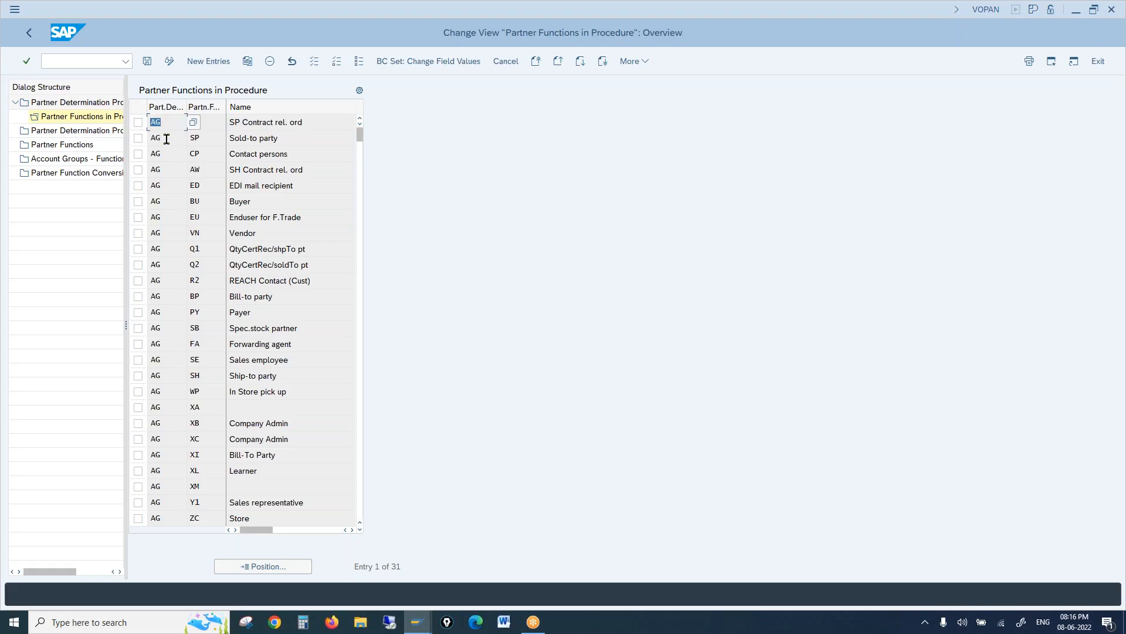
click(166, 139)
click(168, 154)
click(165, 247)
click(210, 358)
click(138, 297)
click(139, 314)
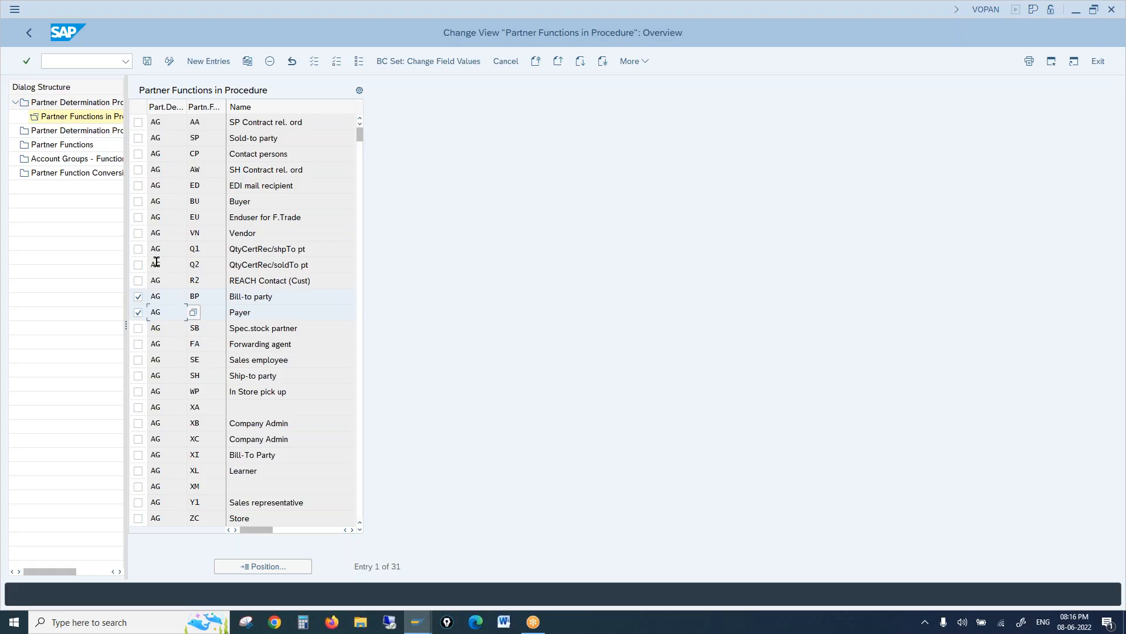
click(139, 297)
click(140, 313)
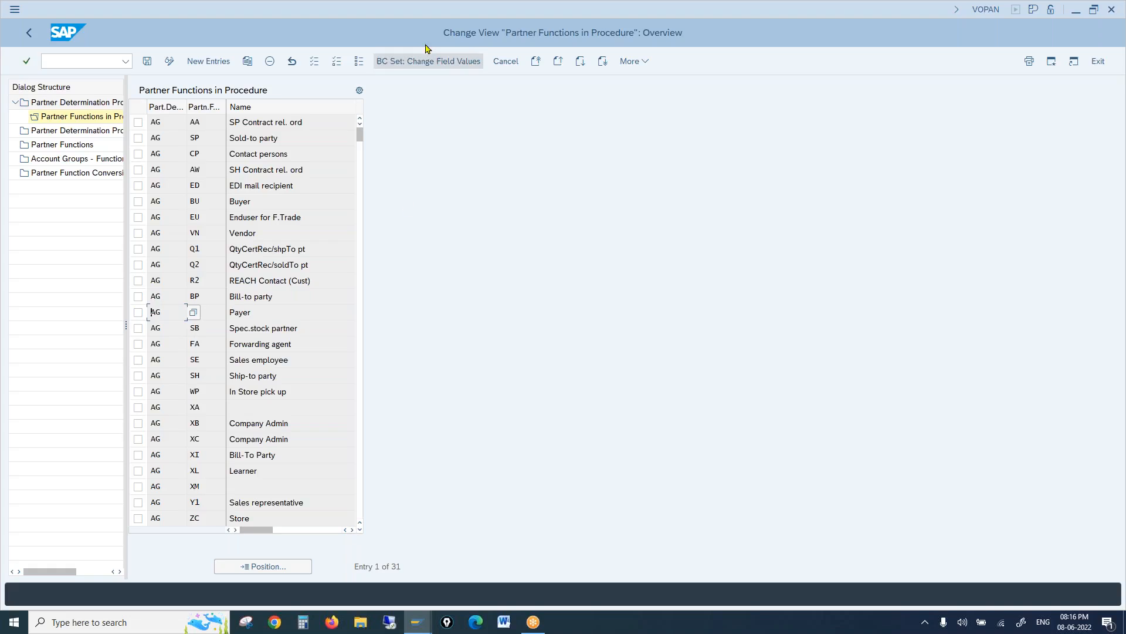
Switch to the Change Customer: Sales Area Data session and examine the partner number of the Sold-to party
mouse_move(418, 623)
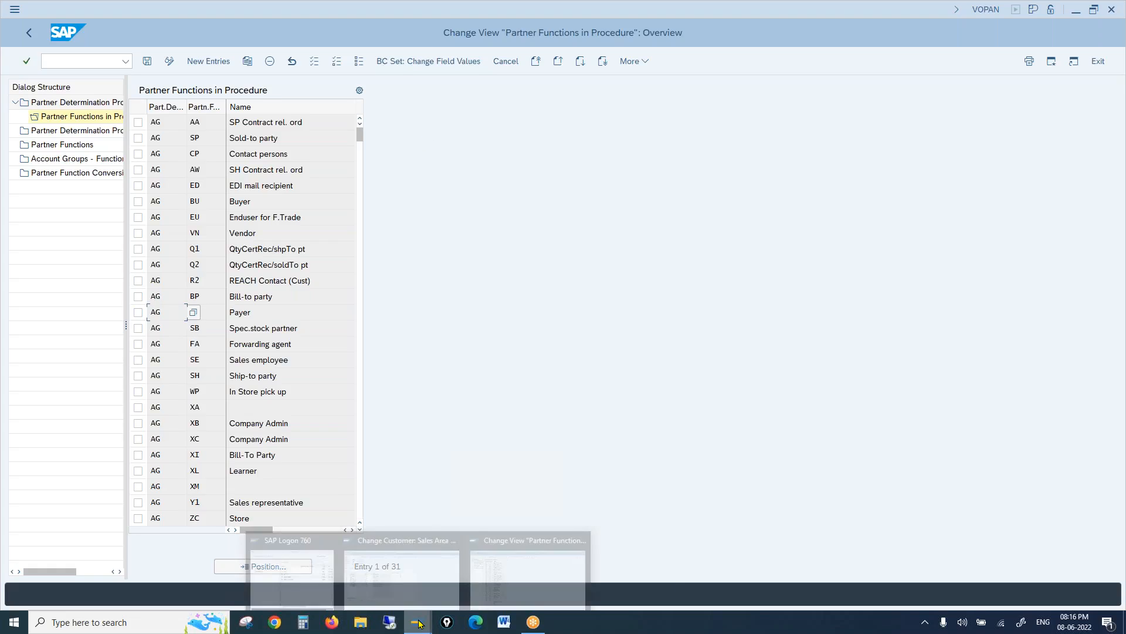
click(390, 566)
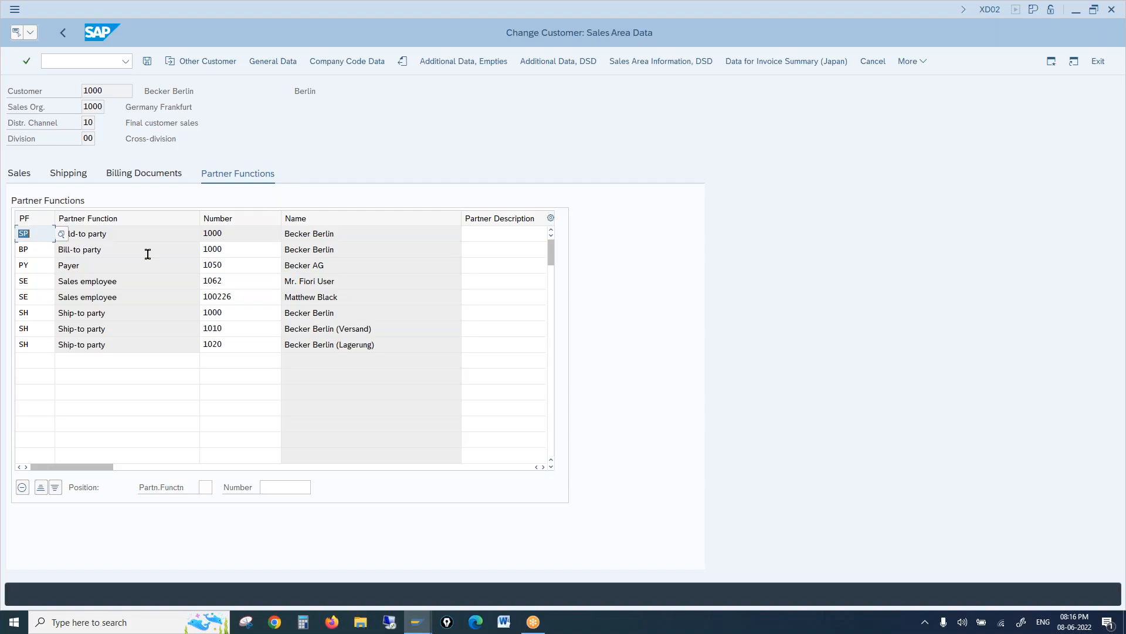
click(227, 234)
drag(226, 233, 201, 234)
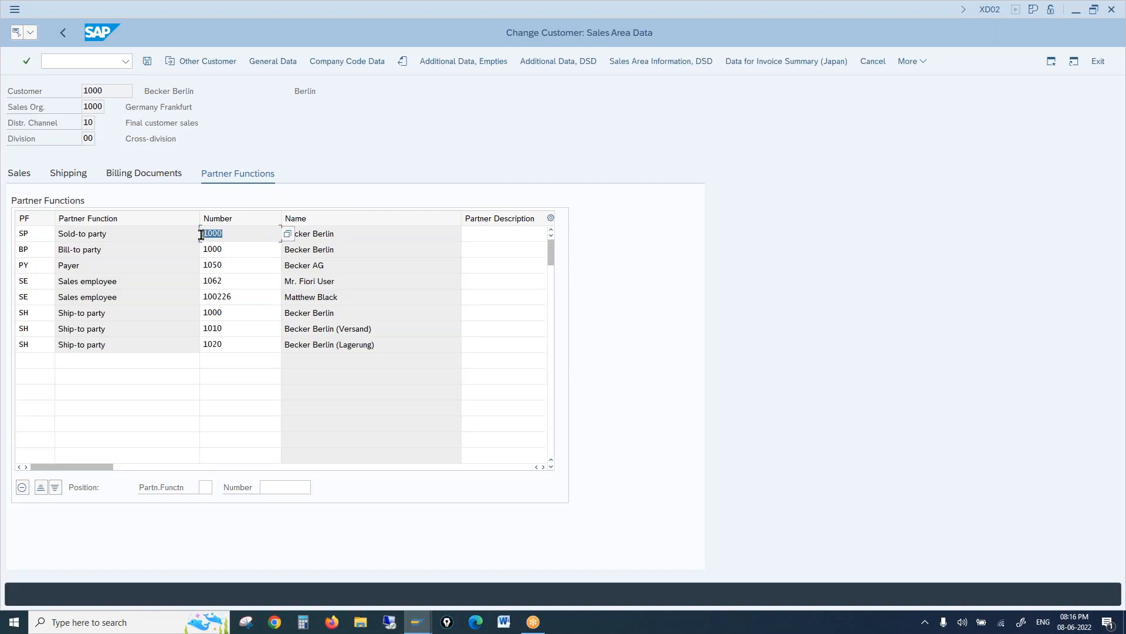
Clear the partner number of the Payer in the customer's partner functions
click(227, 249)
click(243, 265)
key(BackSpace)
key(BackSpace)
key(BackSpace)
key(BackSpace)
Examine whether the Sold-to party's partner number can be edited in the customer's partner functions
click(237, 235)
drag(236, 235, 185, 233)
click(241, 235)
mouse_move(421, 625)
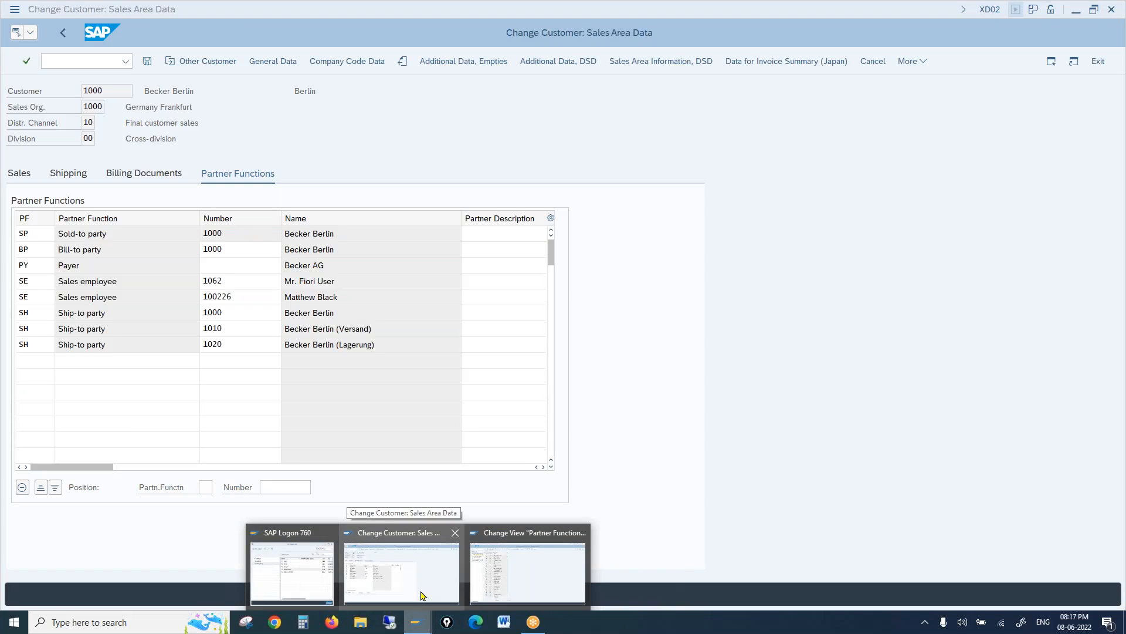
click(239, 236)
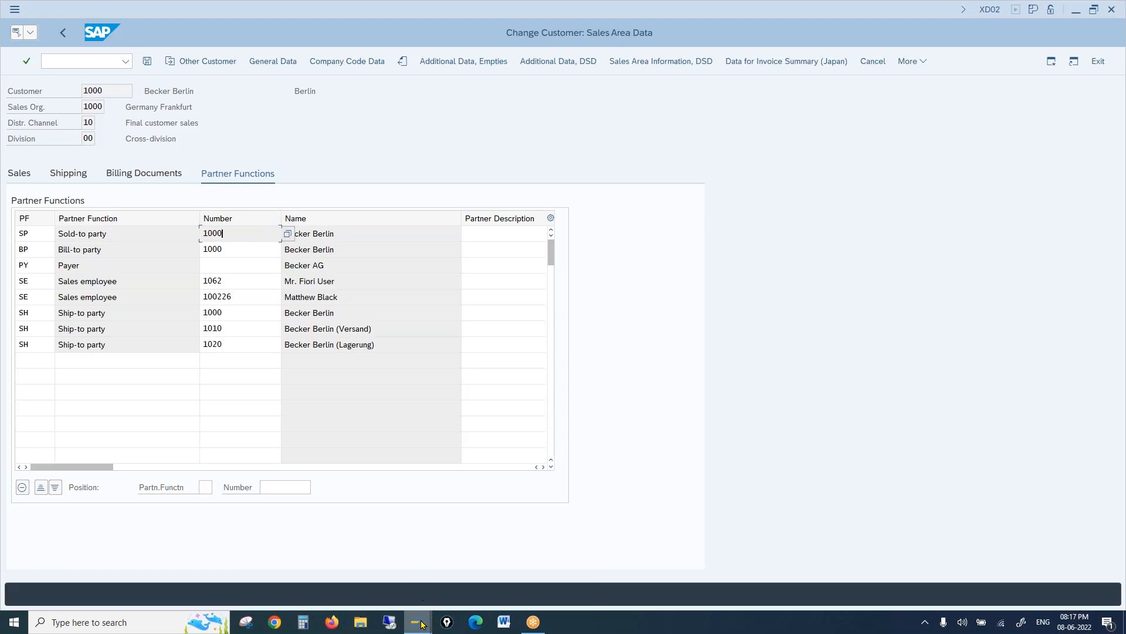
Switch back to the VOPAN session and view the Not Modifiable and Mandatory columns for procedure AG
mouse_move(424, 618)
click(542, 575)
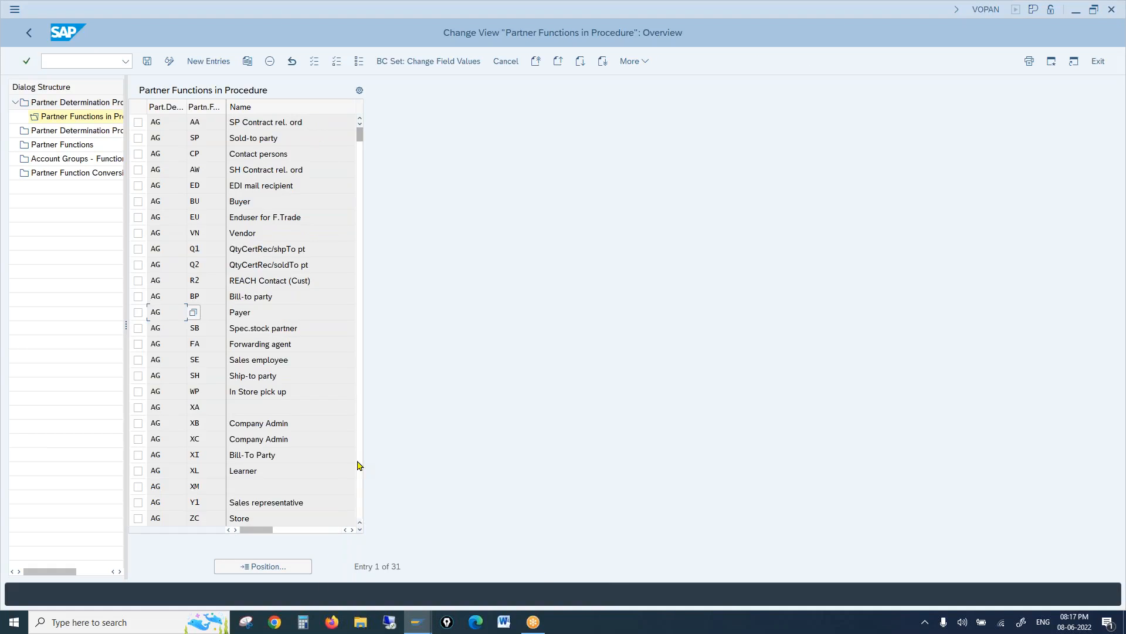
click(352, 530)
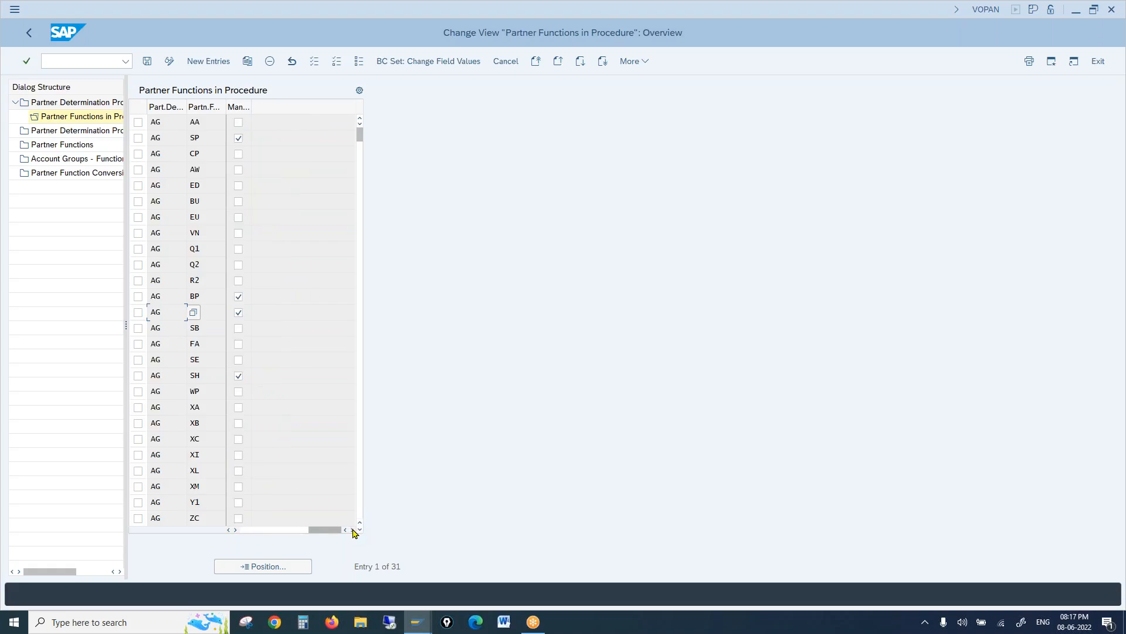
click(229, 529)
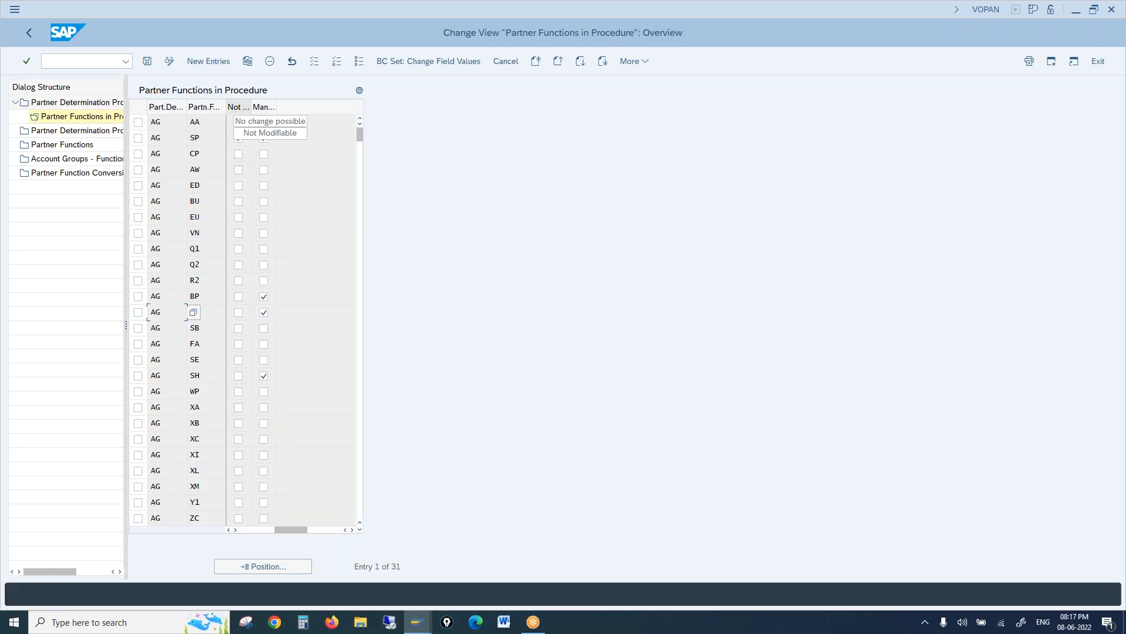
Mark partner functions SP, BP, PY and SH in procedure AG and examine their Not Modifiable and Mandatory settings
click(138, 140)
click(195, 140)
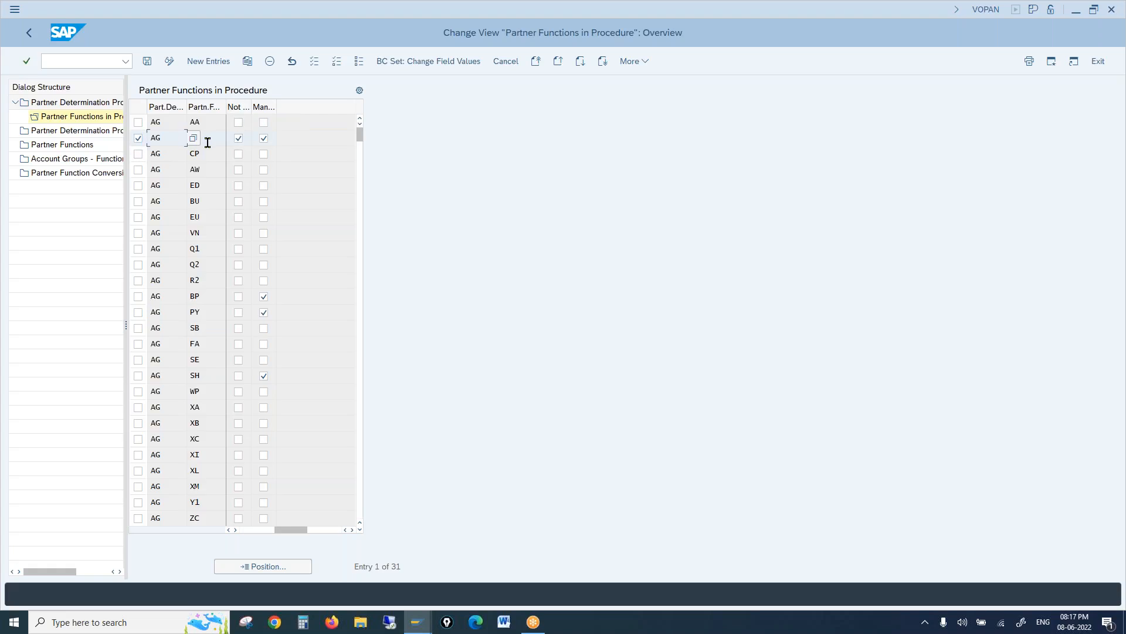
click(238, 139)
click(238, 141)
click(137, 296)
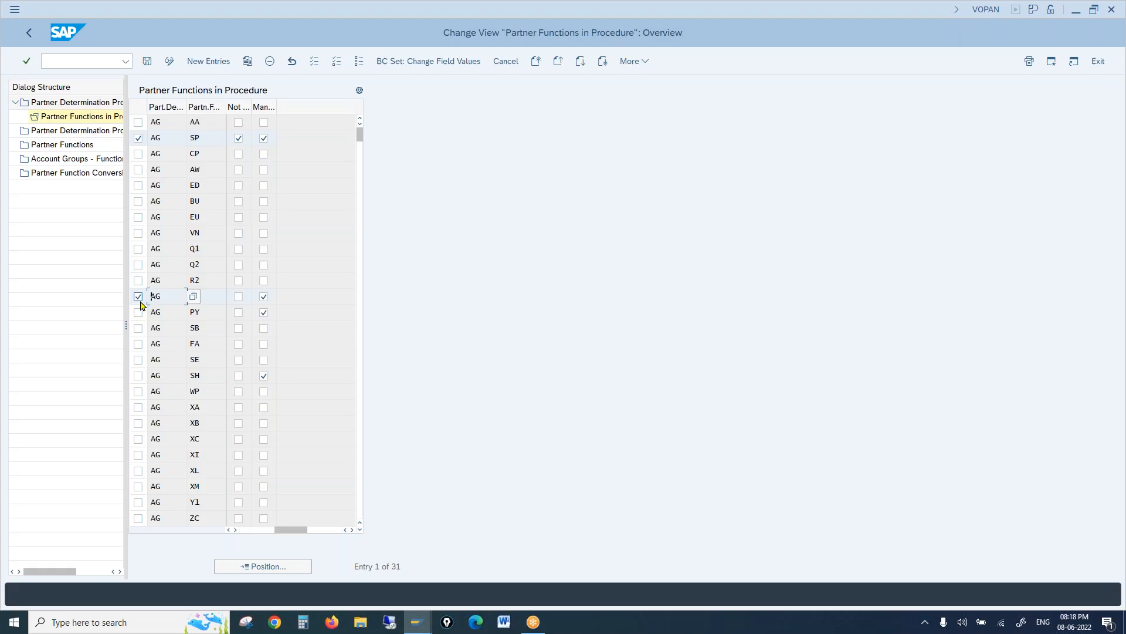
click(138, 313)
click(139, 378)
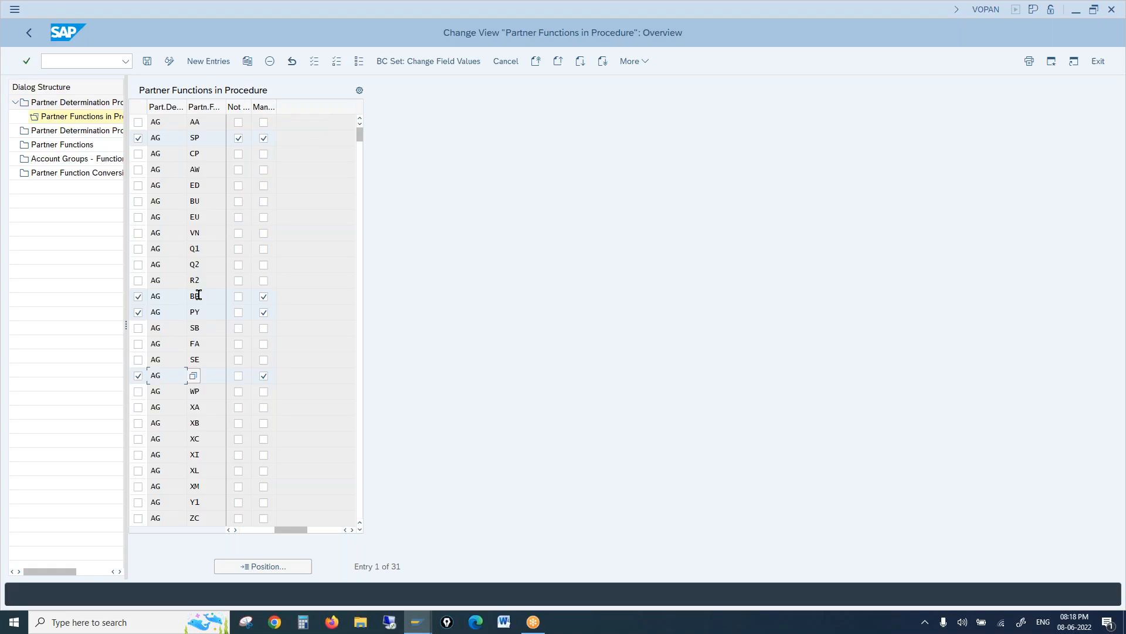
drag(199, 294, 188, 293)
drag(205, 376, 191, 376)
drag(205, 311, 190, 312)
Mark partner function AA in procedure AG and return to the Partner Determination Procedures overview
click(93, 104)
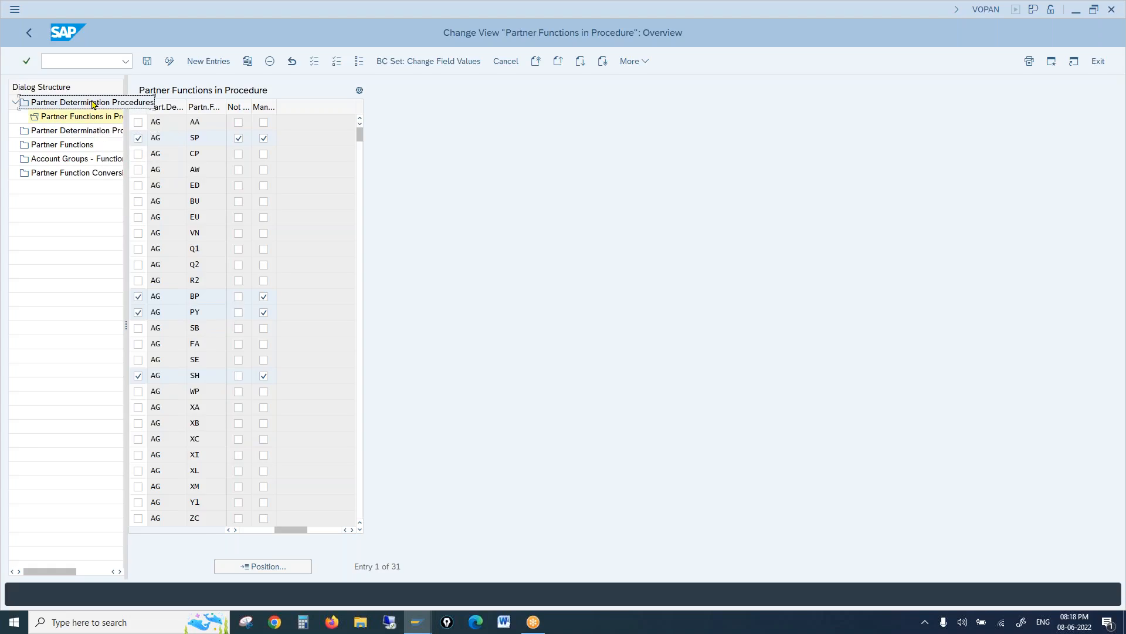
drag(159, 122, 149, 122)
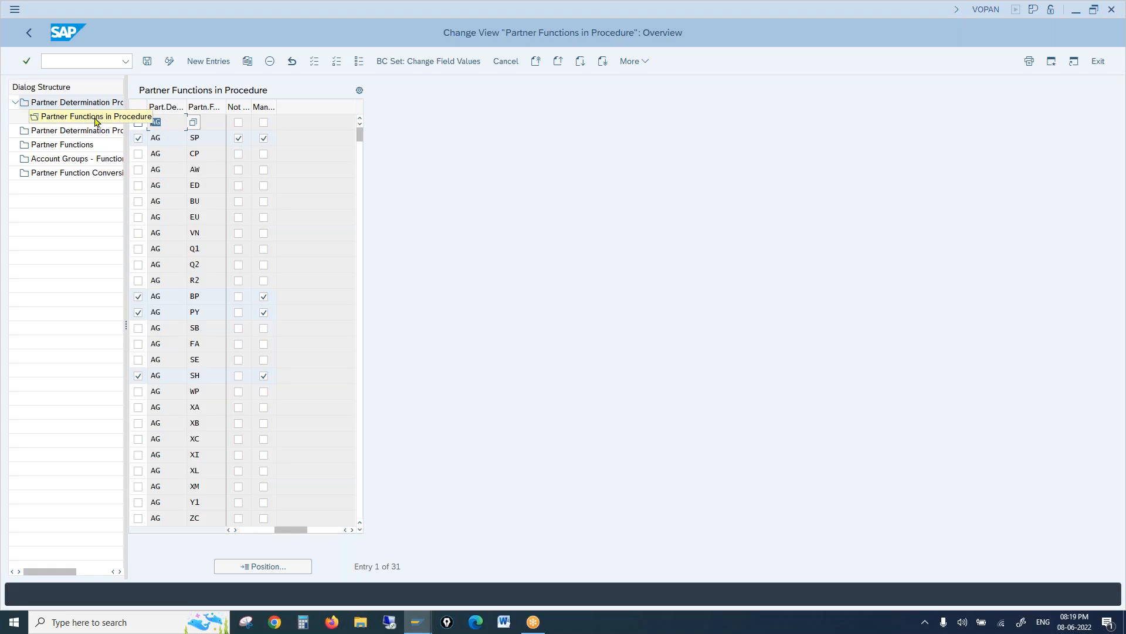
click(139, 125)
click(149, 64)
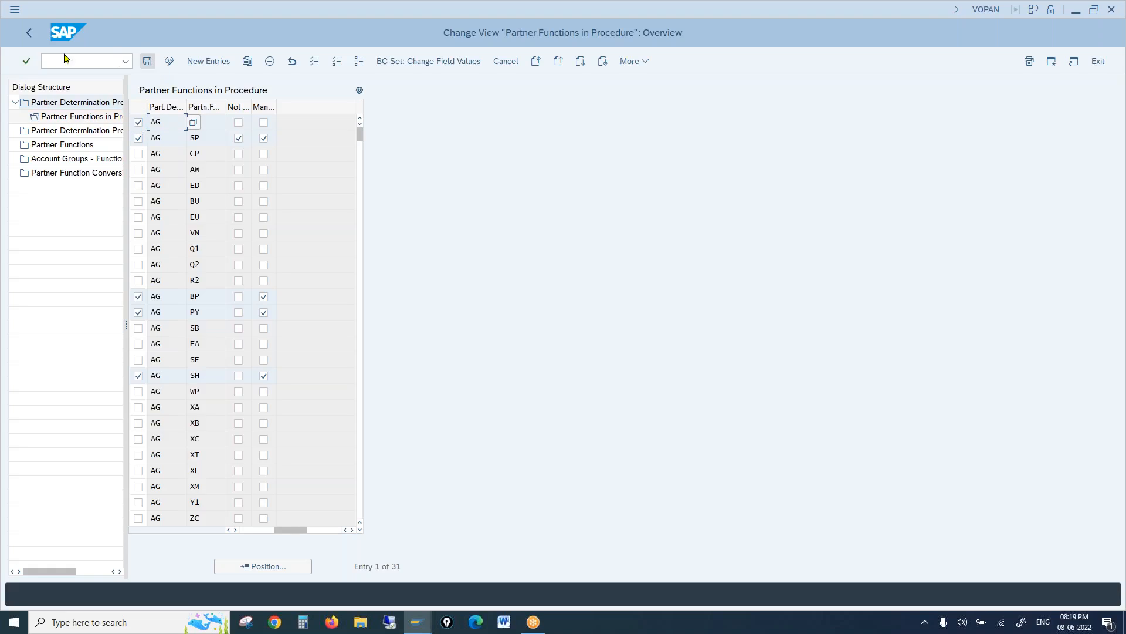
click(29, 33)
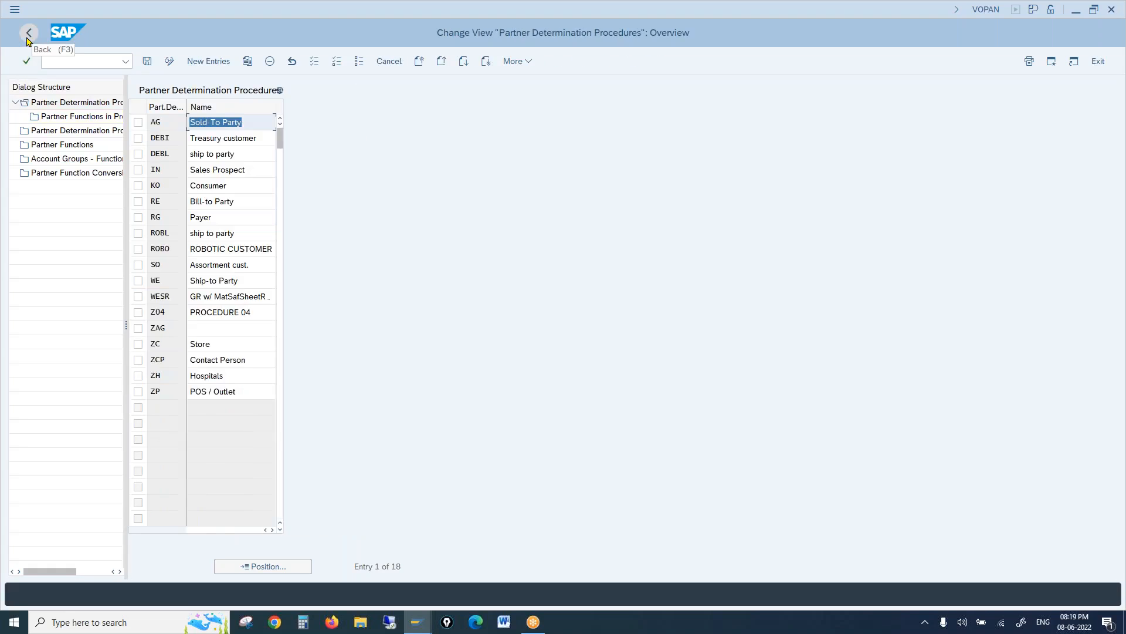
click(178, 120)
double_click(111, 119)
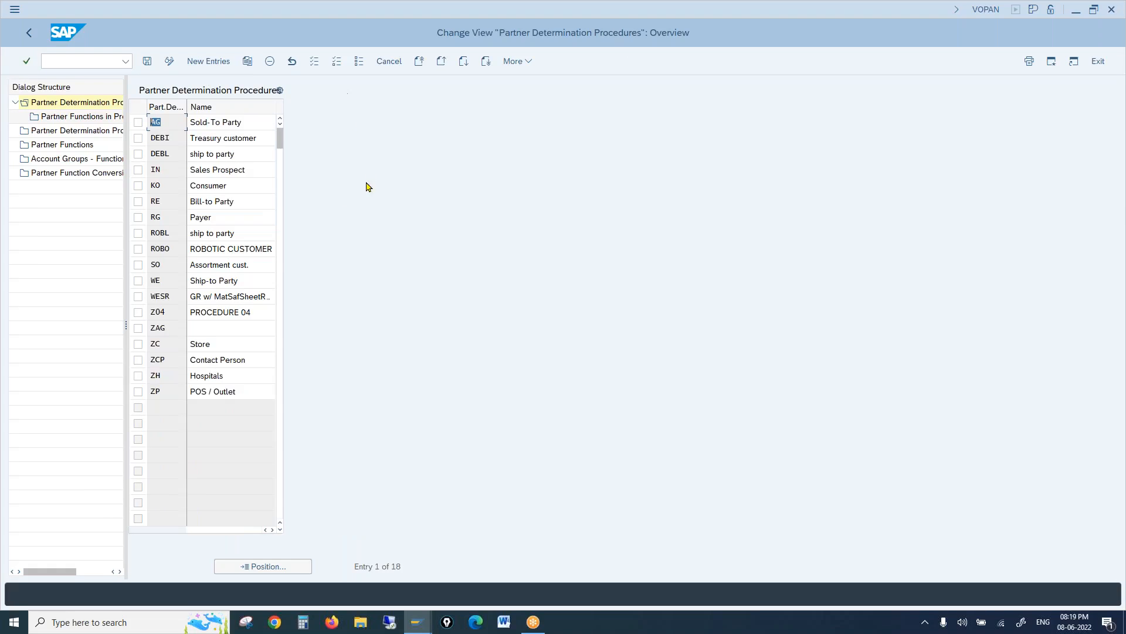
Select procedure RE Bill-to Party and open its Partner Functions in Procedure
click(138, 201)
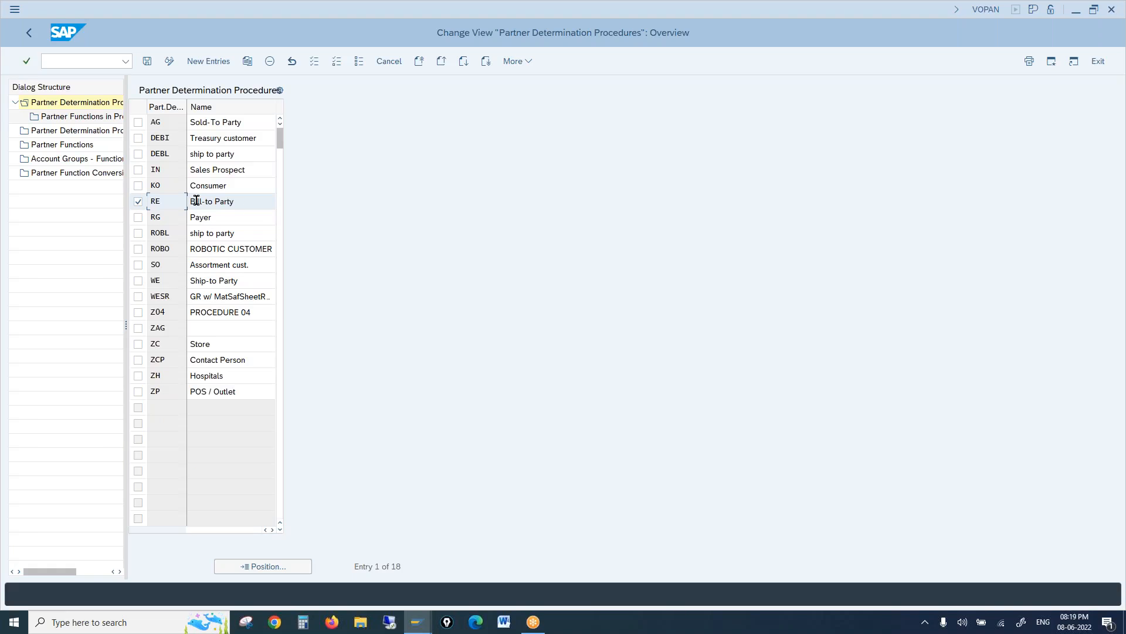
click(226, 201)
drag(235, 201, 189, 201)
click(78, 123)
double_click(78, 117)
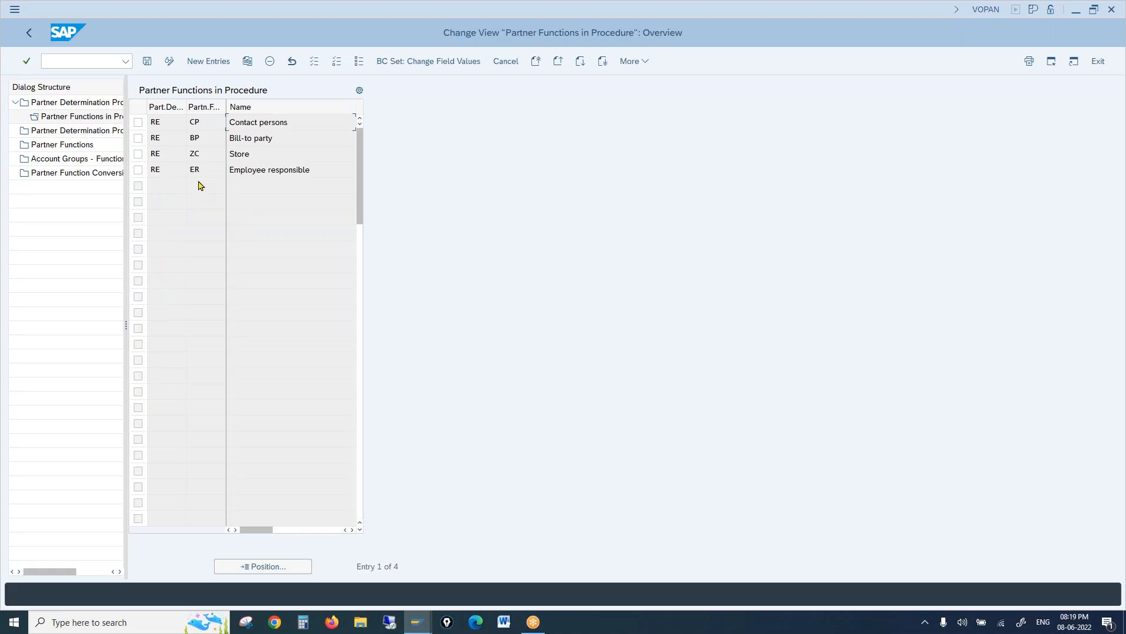
Examine the Not Modifiable and Mandatory settings of partner function BP in procedure RE
click(197, 141)
click(352, 530)
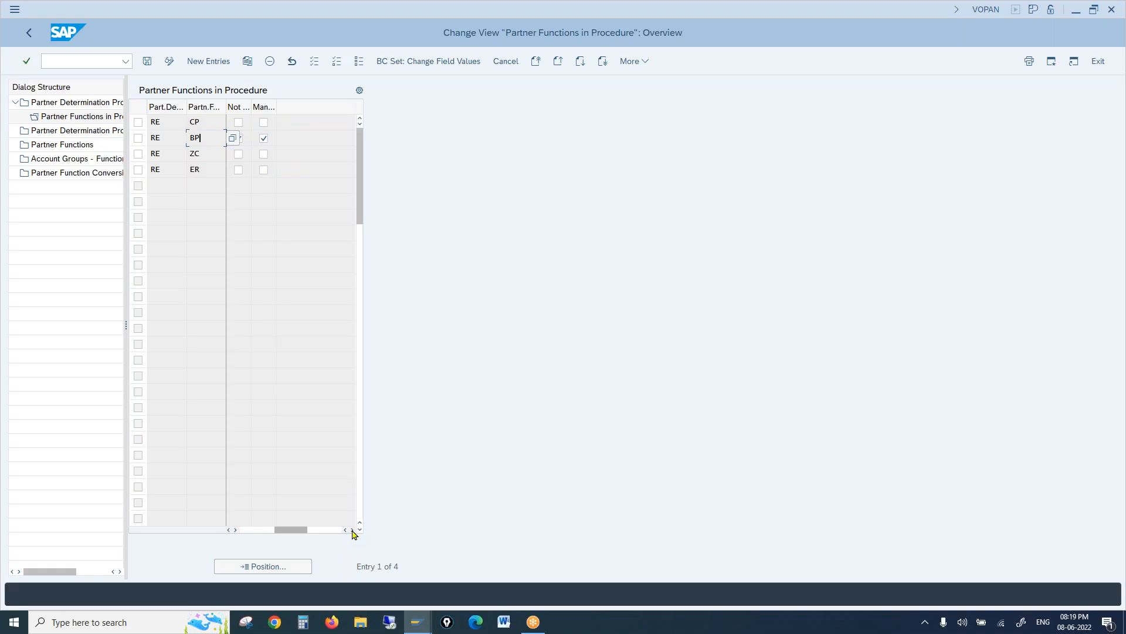
click(242, 138)
drag(210, 137, 186, 136)
Add partner function PY to procedure RE as a mandatory entry and return to the procedure's function overview
click(217, 61)
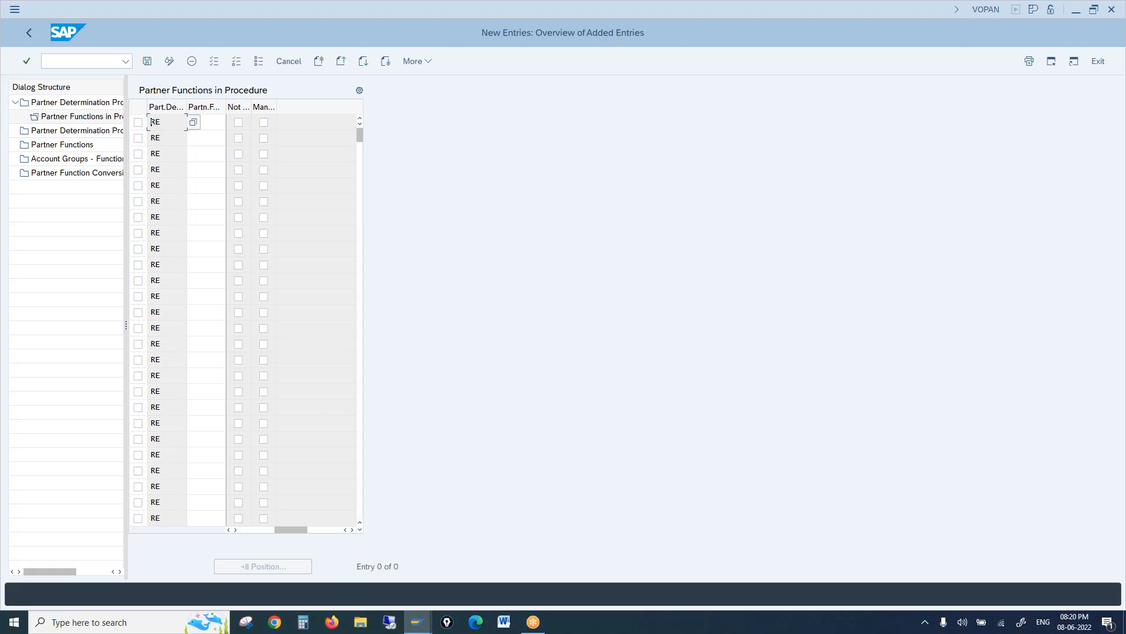
click(208, 122)
text(py)
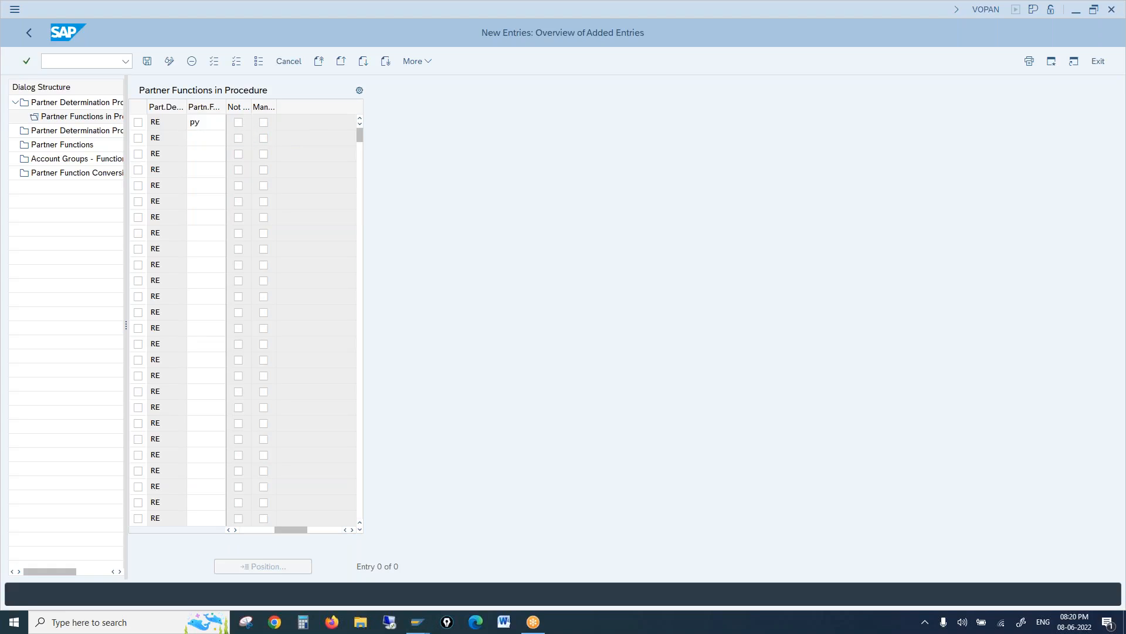
key(Return)
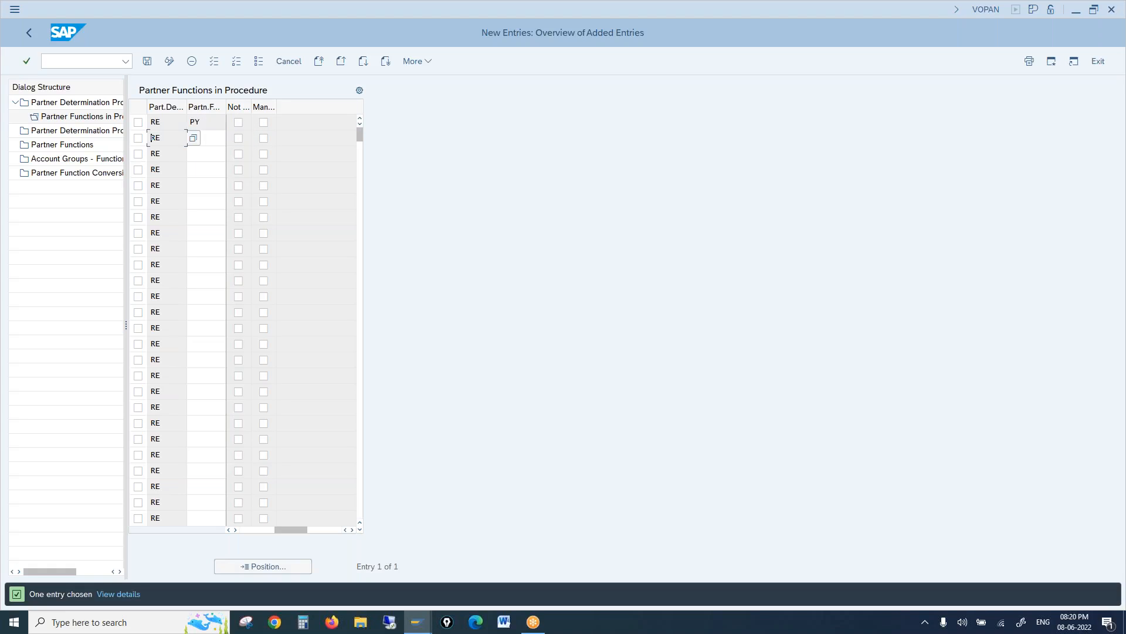
click(263, 122)
click(30, 33)
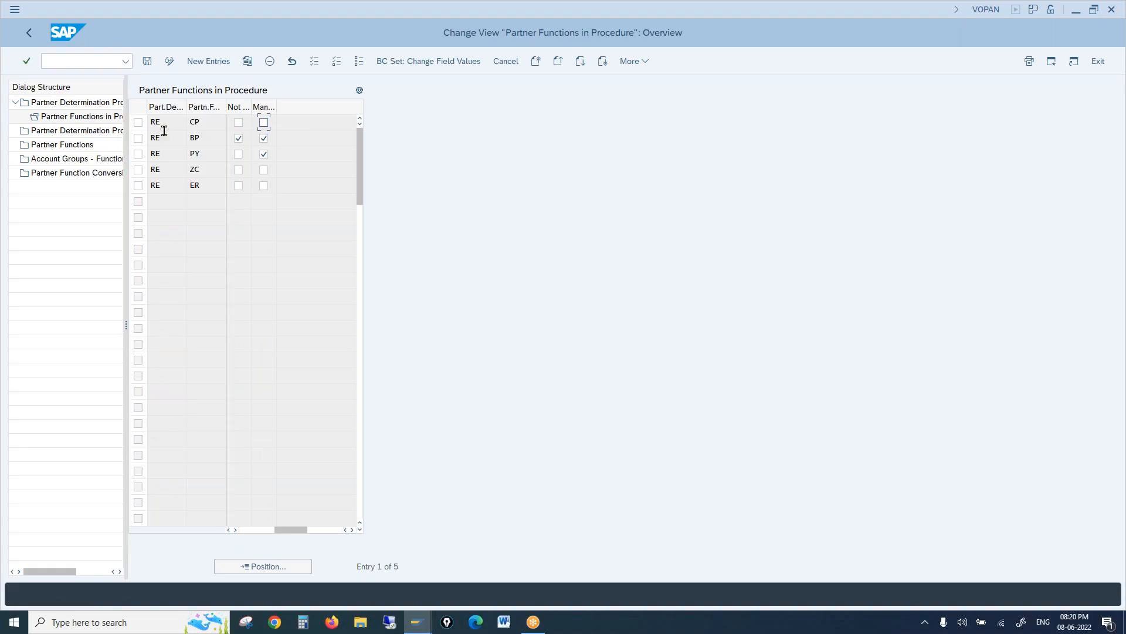
Compare the BP and PY entries in procedure RE and return to the Partner Determination Procedures overview
drag(202, 139, 177, 134)
drag(204, 137, 188, 136)
drag(208, 151, 188, 151)
click(206, 153)
drag(208, 139, 181, 152)
click(263, 154)
click(28, 32)
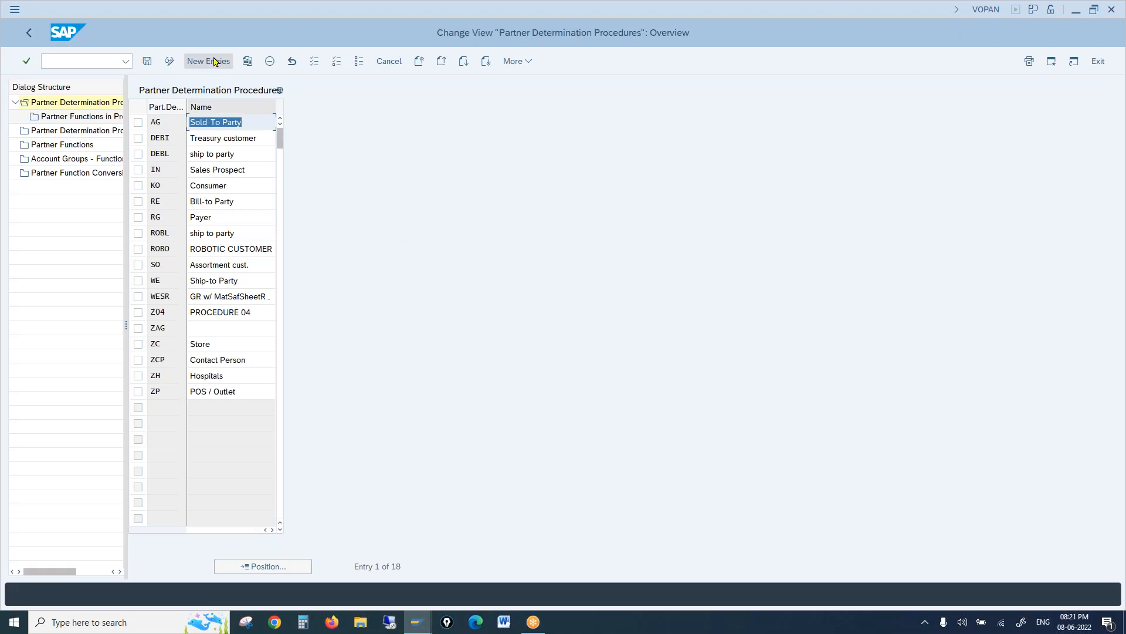
Create a new partner determination procedure ZSP named SP PDP
click(82, 105)
click(207, 61)
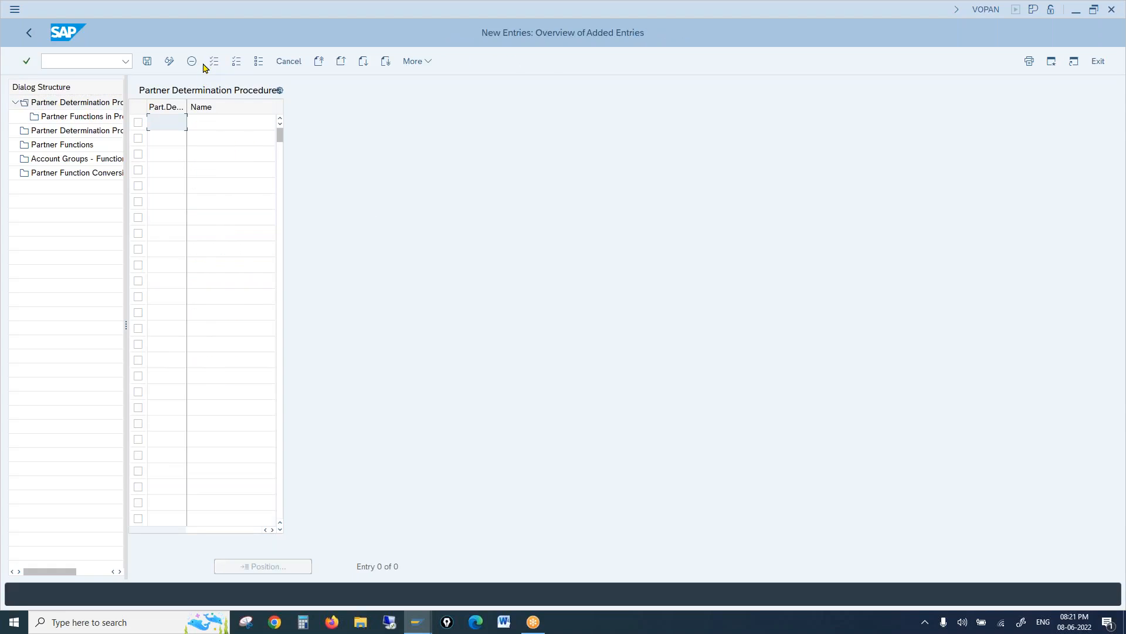
text(ZSP)
key(Return)
click(214, 122)
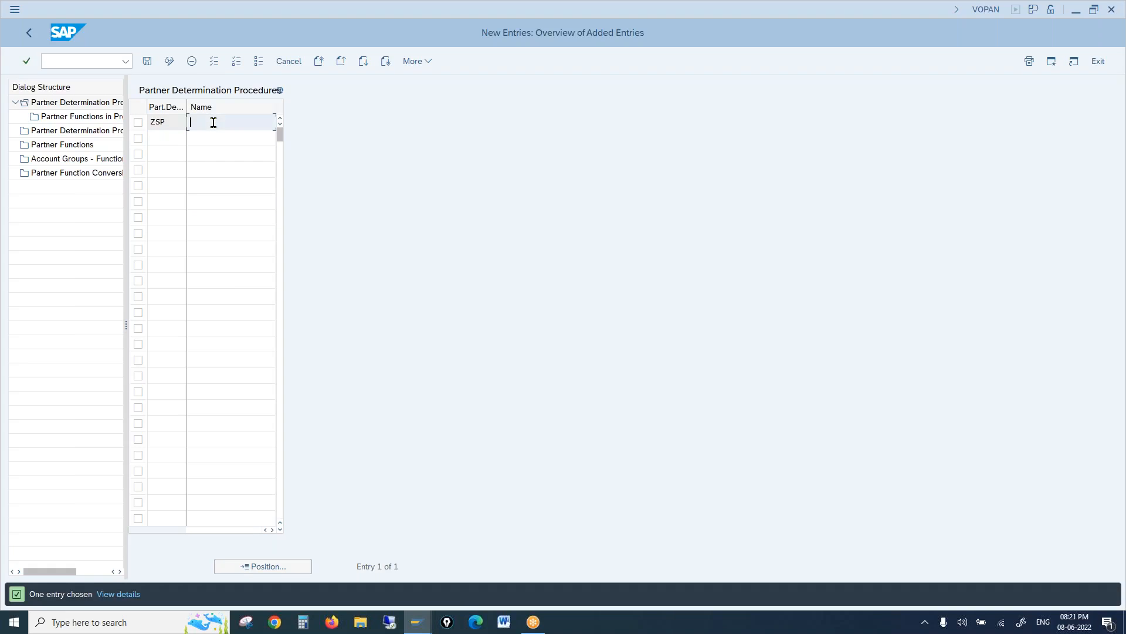
text(SP PDP)
key(Return)
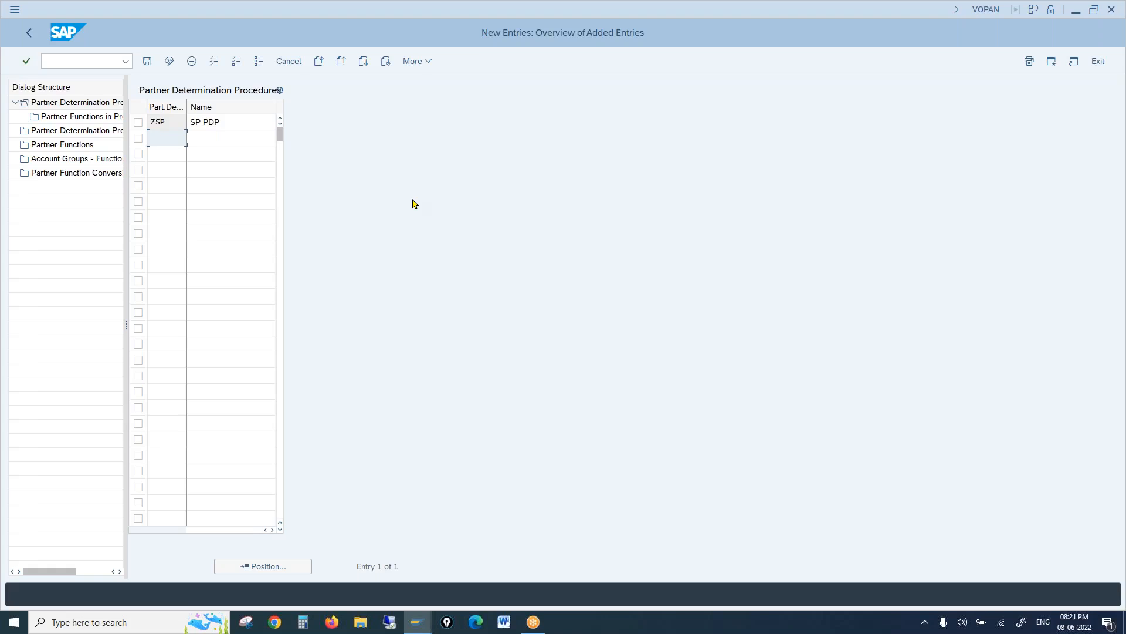
Open Partner Functions in Procedure for ZSP and start adding new entries
click(139, 124)
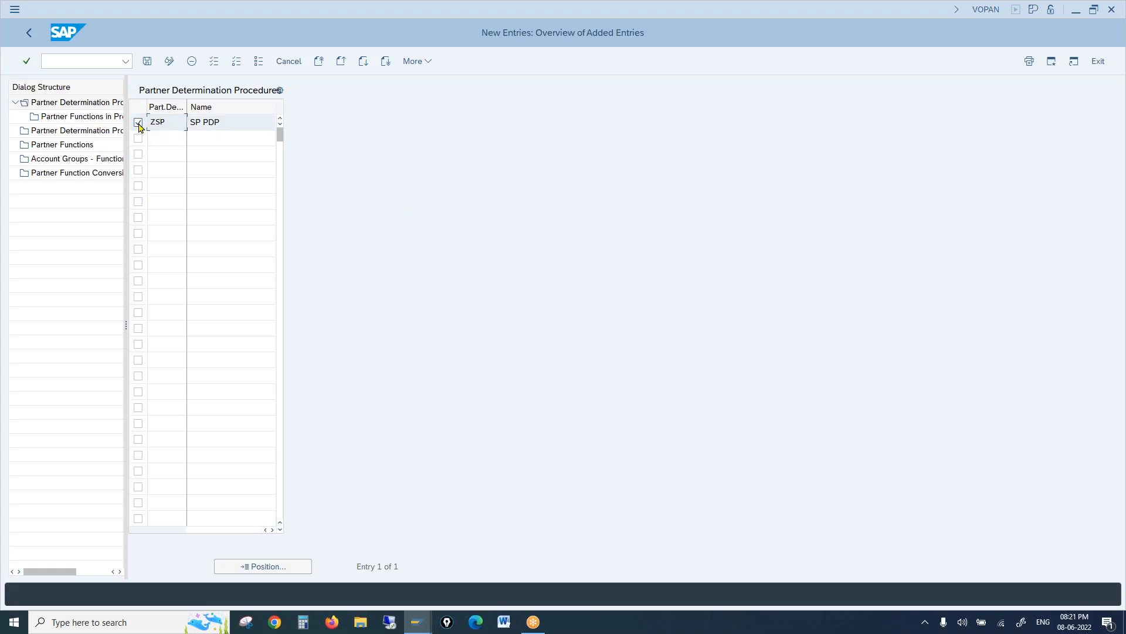
double_click(89, 120)
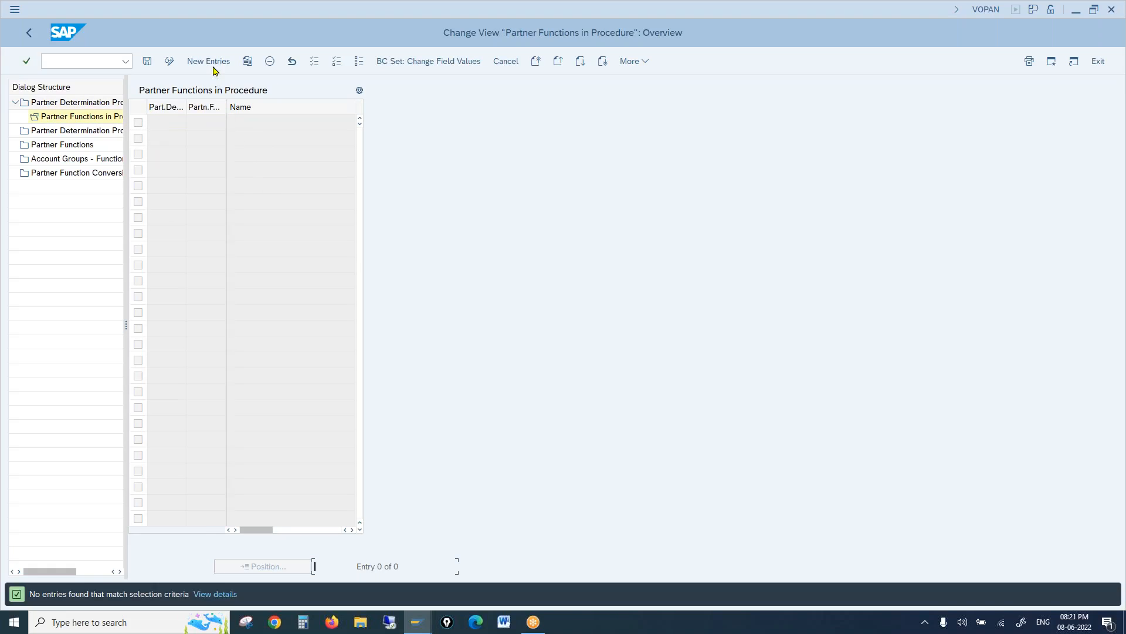
click(210, 62)
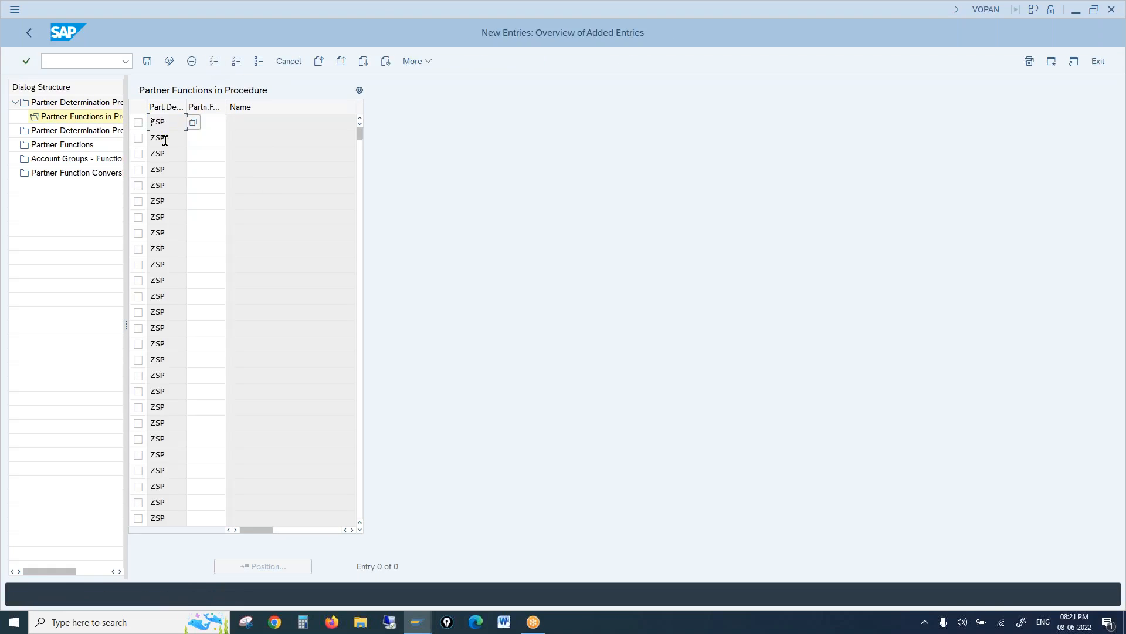
double_click(157, 122)
click(219, 138)
Narrow the partner function and Name columns so the Not Modifiable and Mandatory columns fit in the table
click(352, 529)
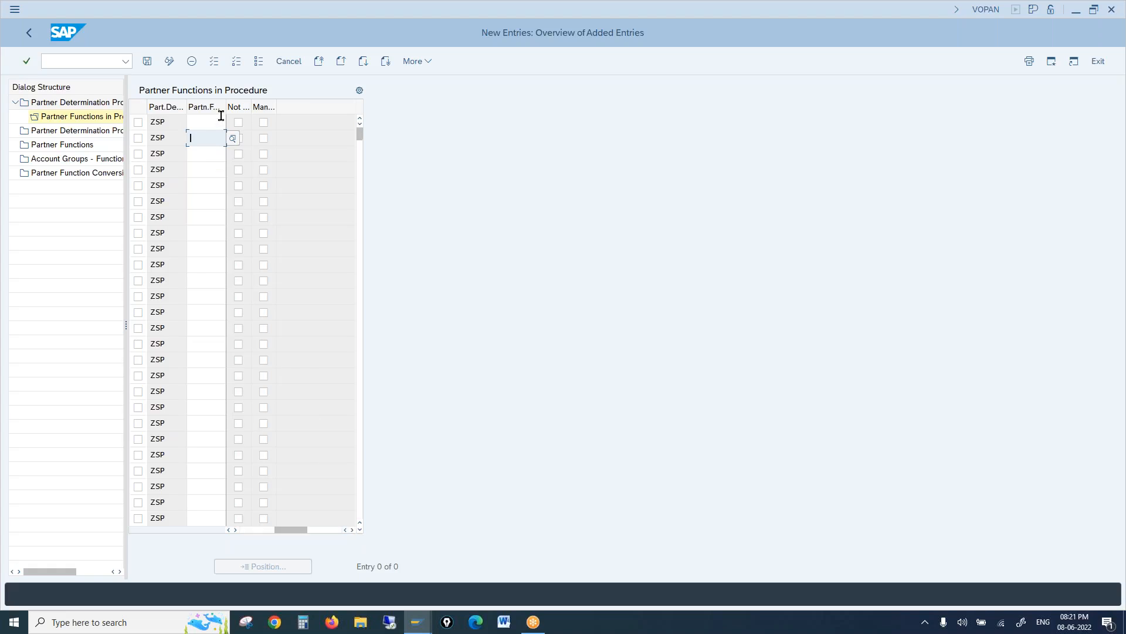
drag(226, 107, 198, 108)
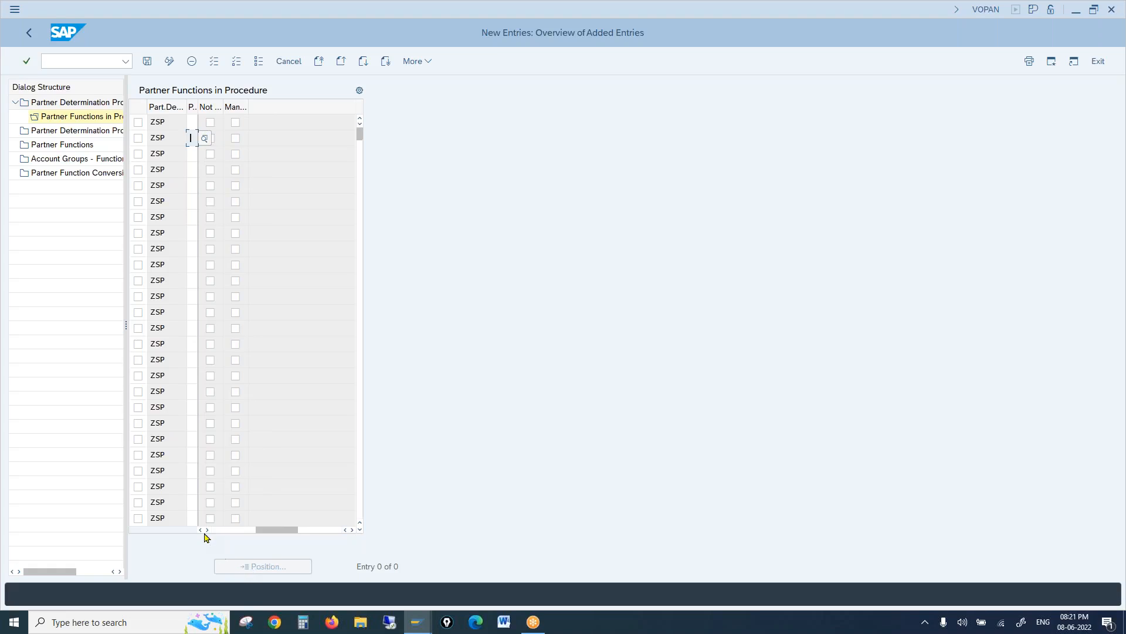
click(200, 530)
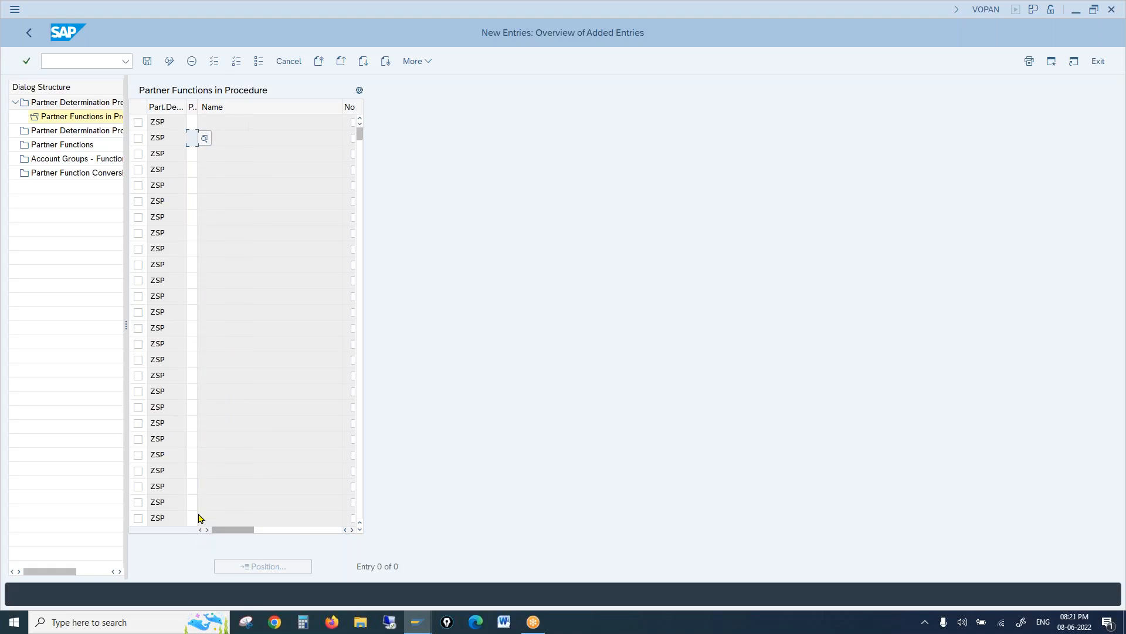
drag(343, 106, 219, 106)
Enter SP, SH, PY and BP as the partner functions of procedure ZSP
click(202, 121)
text(SP)
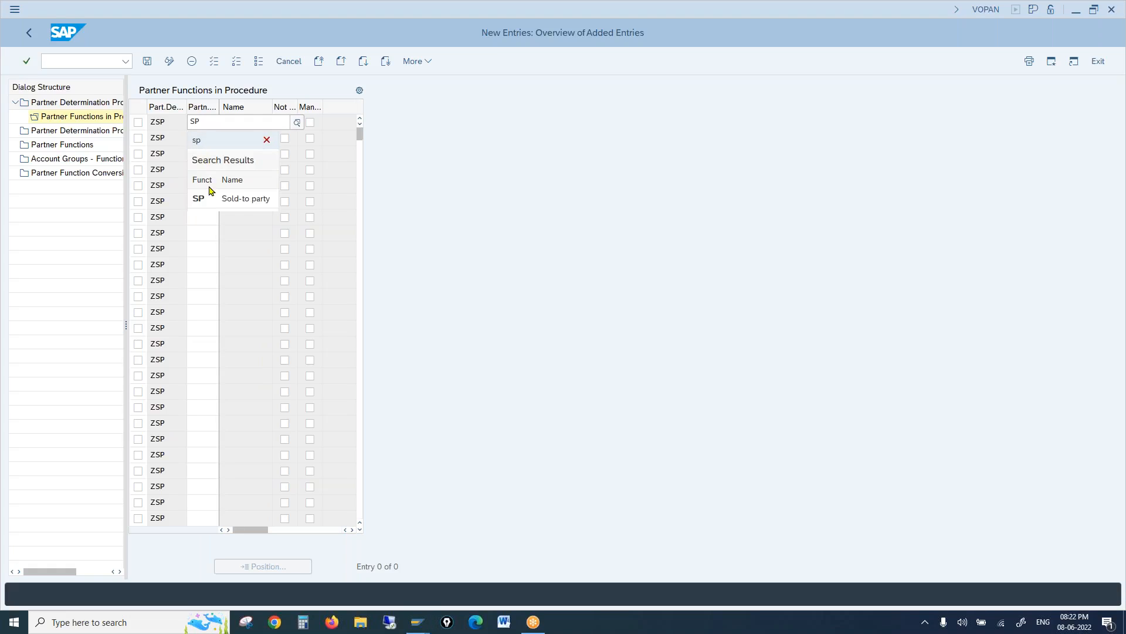
click(210, 197)
click(201, 135)
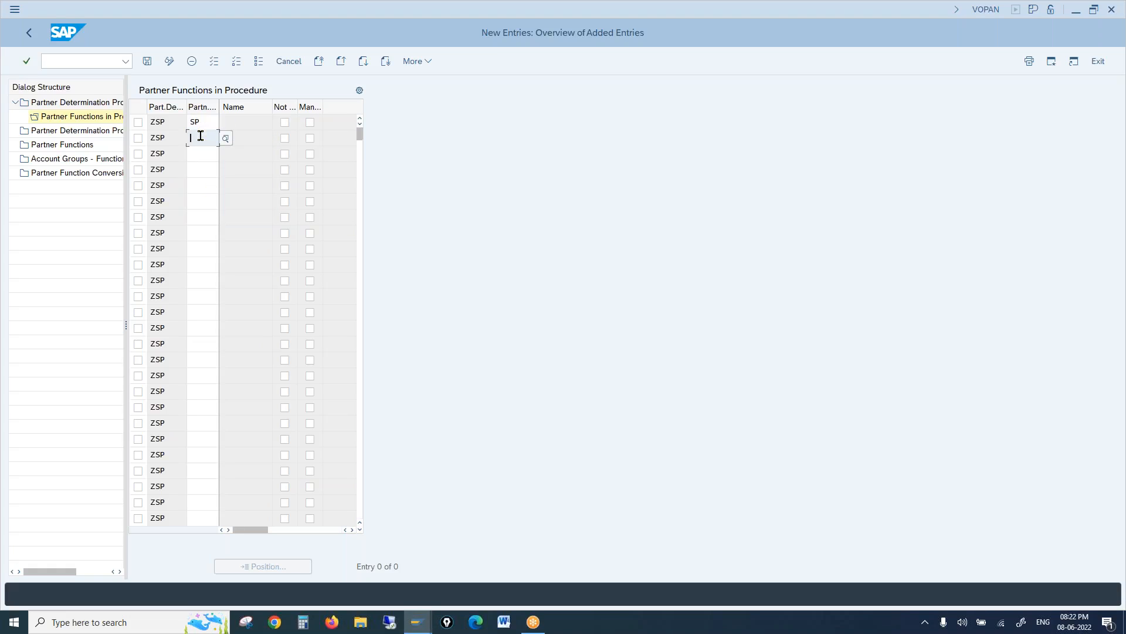
text(SH)
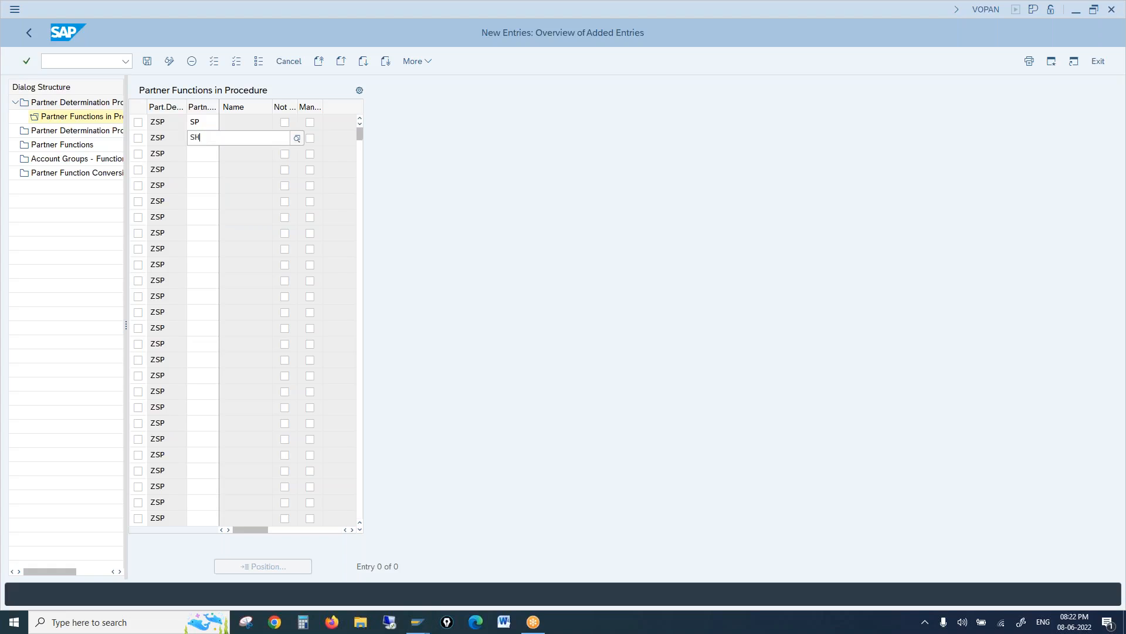
click(199, 214)
click(198, 153)
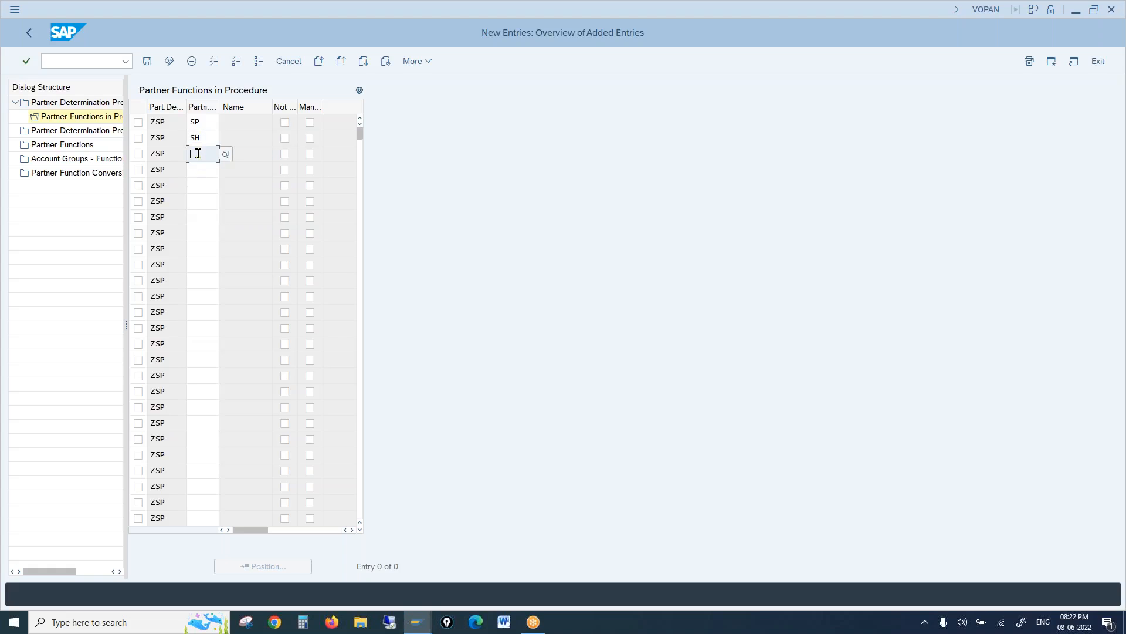
text(PY)
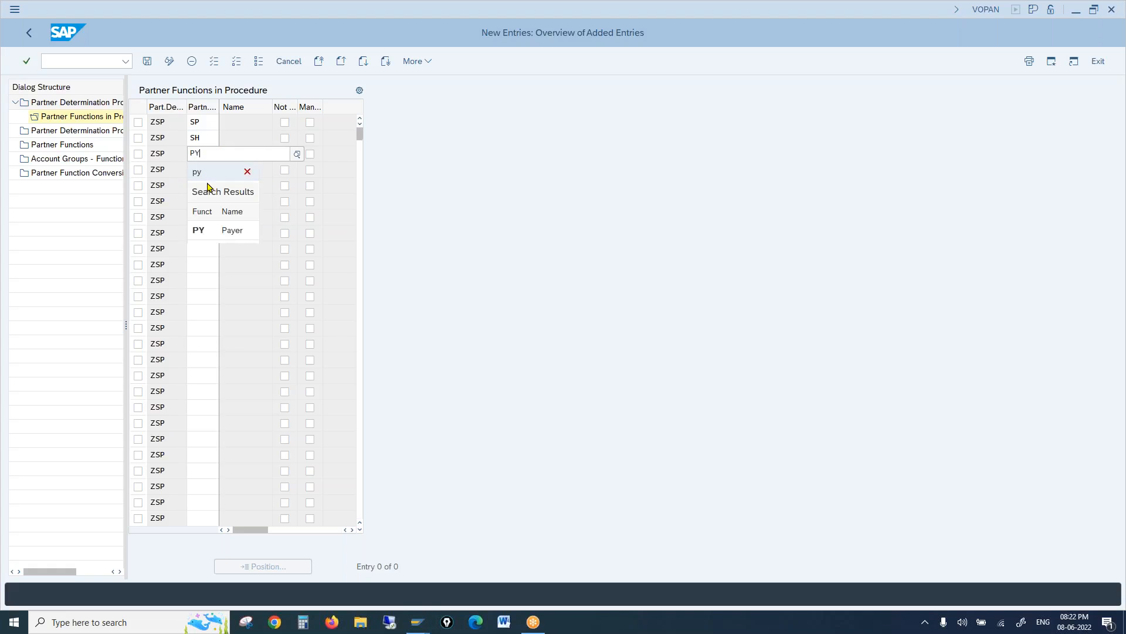
click(209, 228)
click(200, 170)
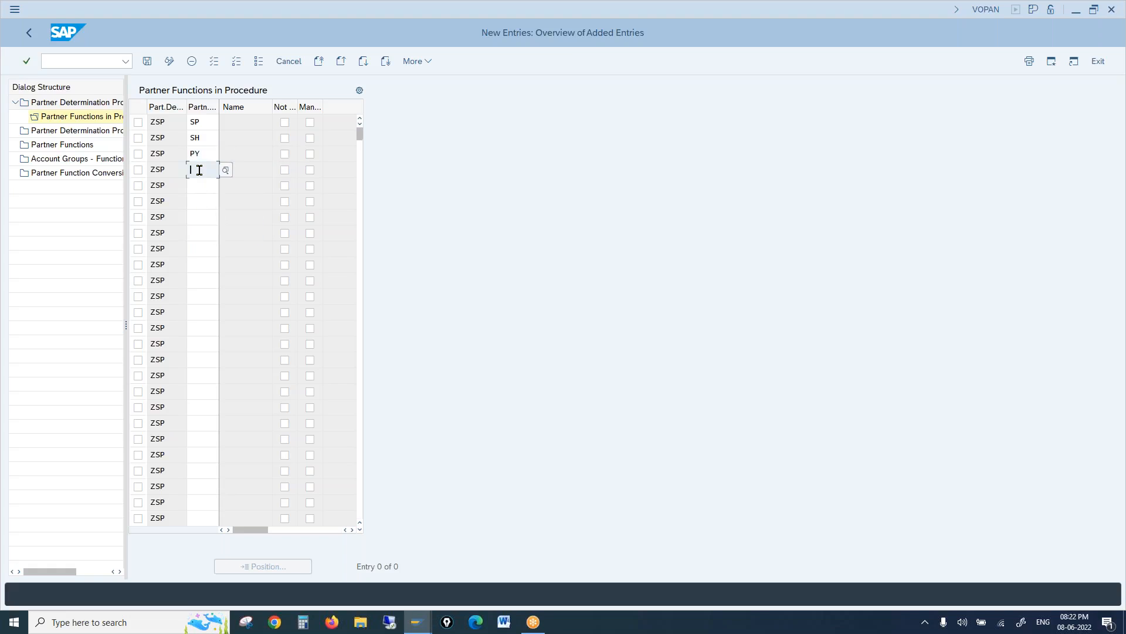
text(BP)
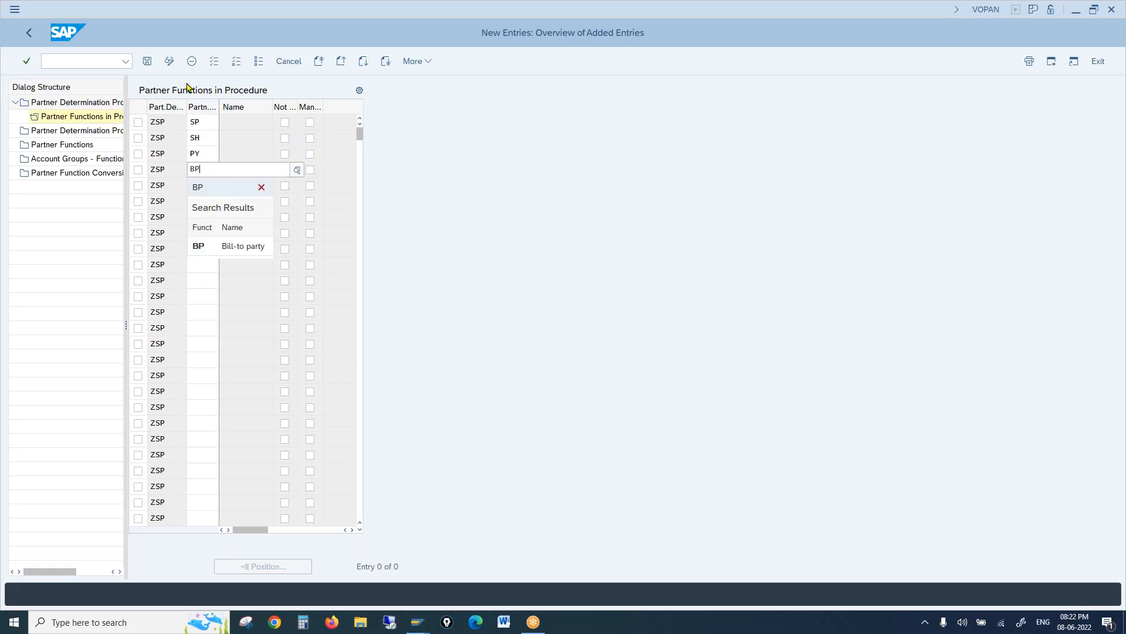
click(491, 236)
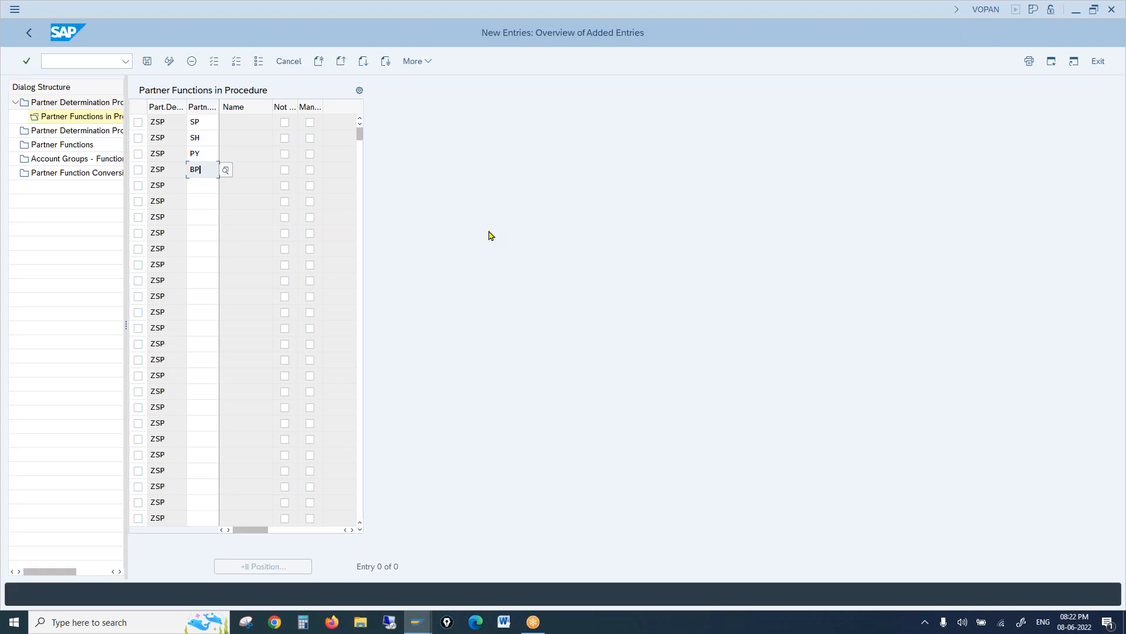
Mark SP as not modifiable and set SP, SH, PY and BP as mandatory in procedure ZSP
click(285, 123)
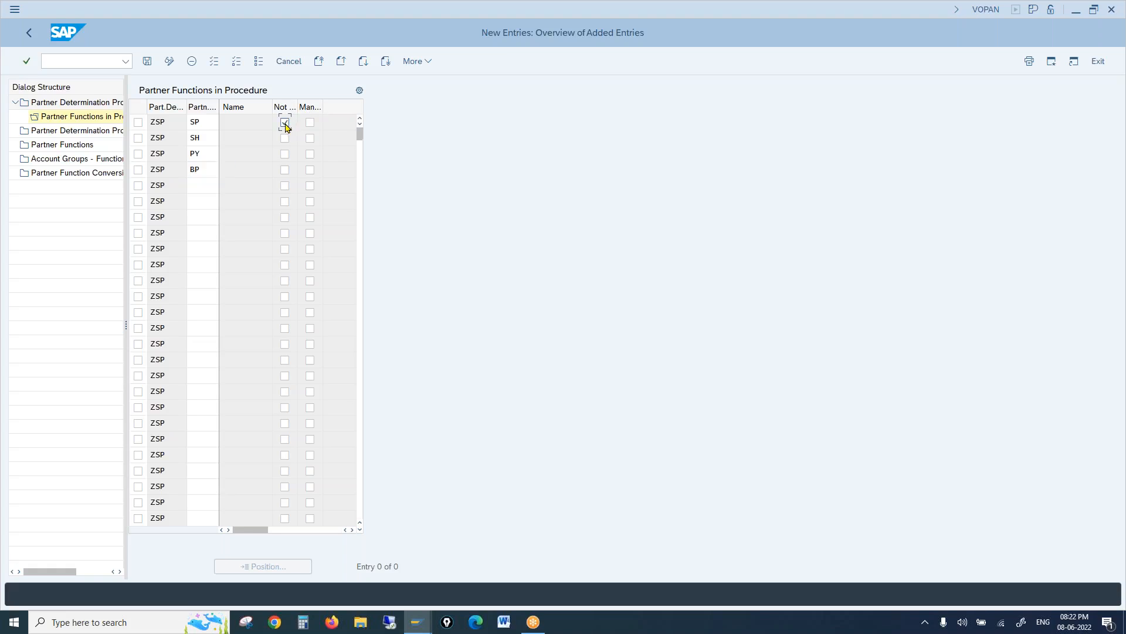
click(309, 122)
click(311, 139)
click(310, 155)
click(310, 170)
drag(170, 121, 151, 120)
Save the new partner function entries under a new customizing request described as fdsfd
click(147, 61)
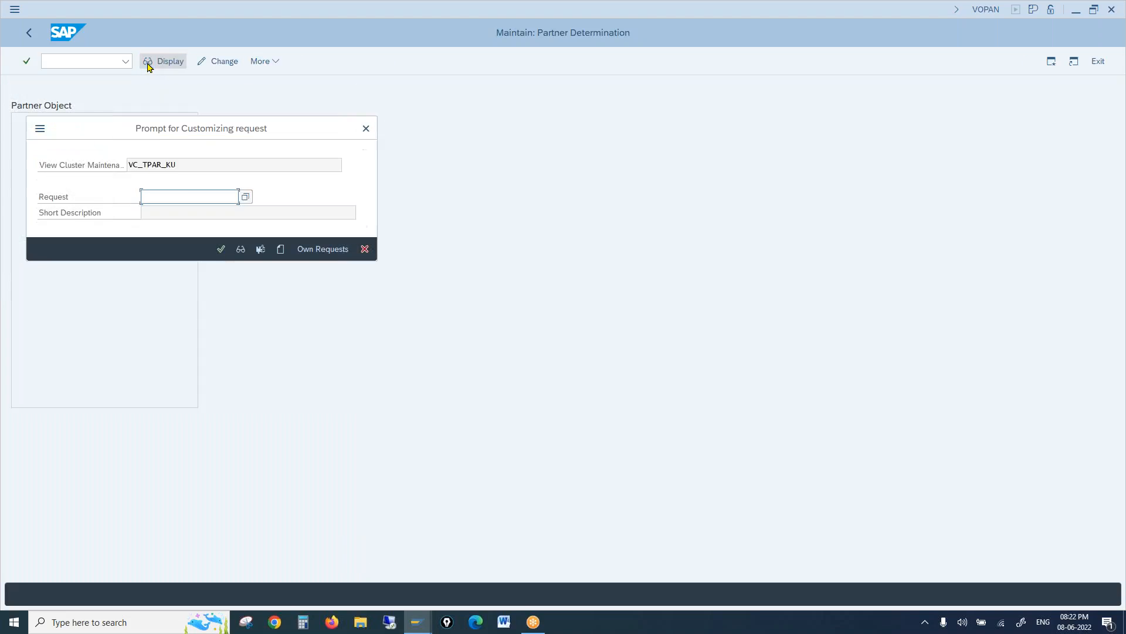
click(281, 248)
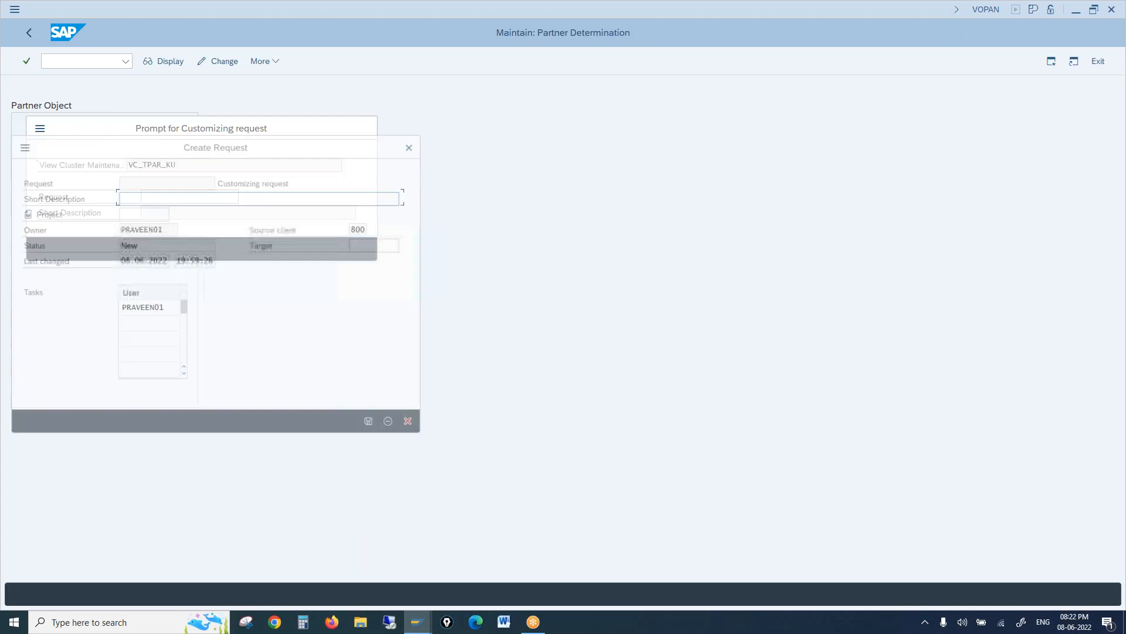
text(fdsfd)
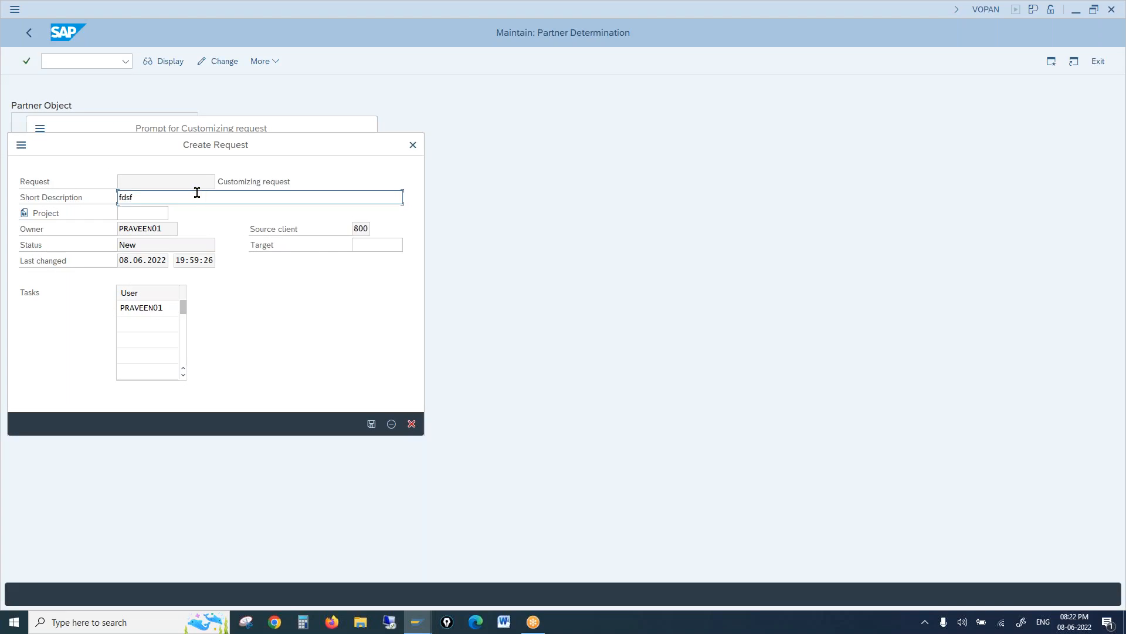
key(Return)
click(221, 249)
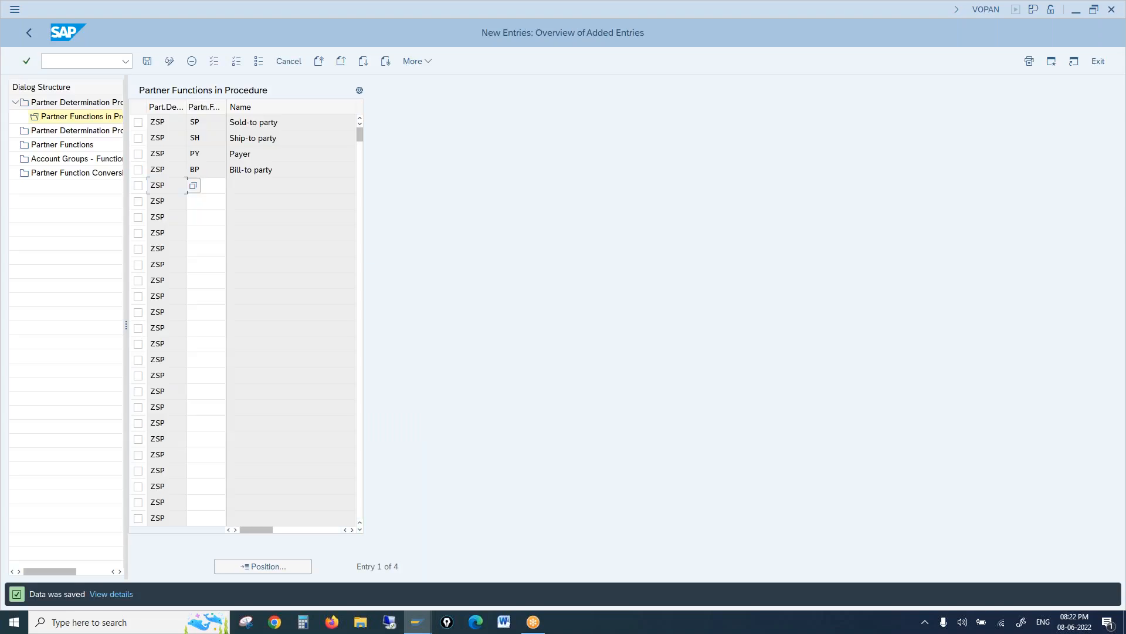
Open Partner Determination Procedure Assignment and locate the procedure assigned to account group 0001
click(113, 118)
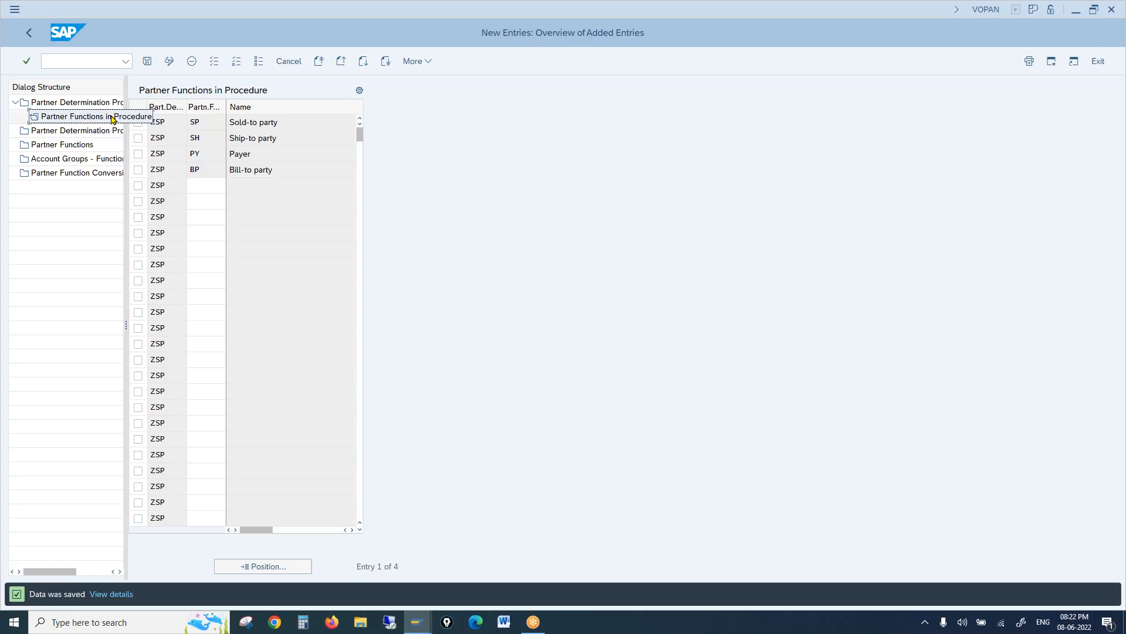
double_click(82, 135)
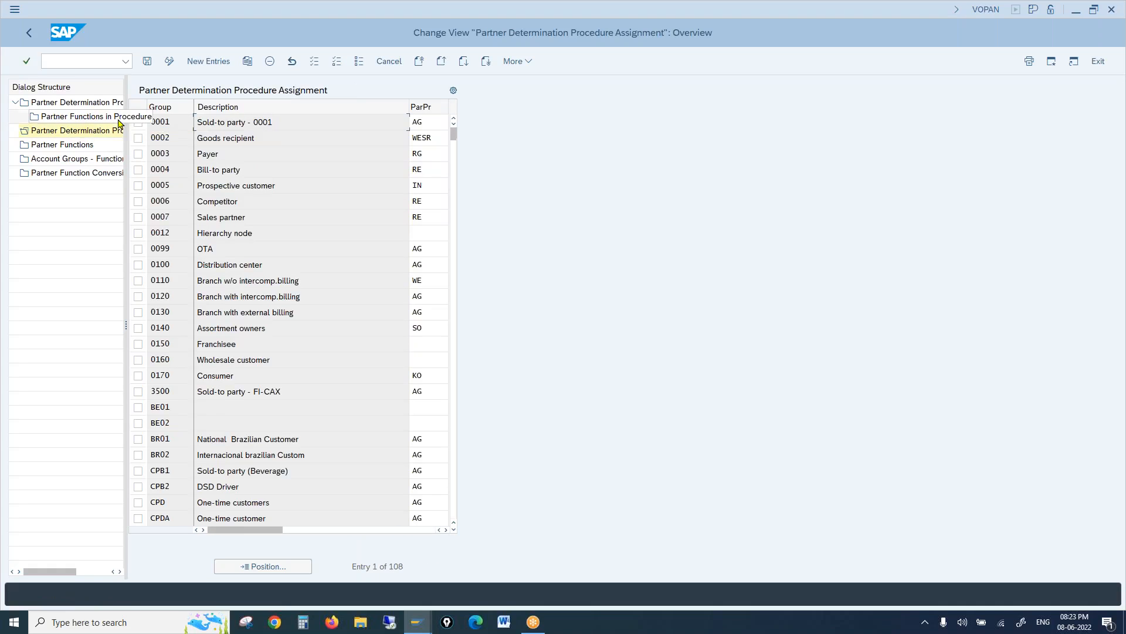
double_click(172, 121)
double_click(432, 126)
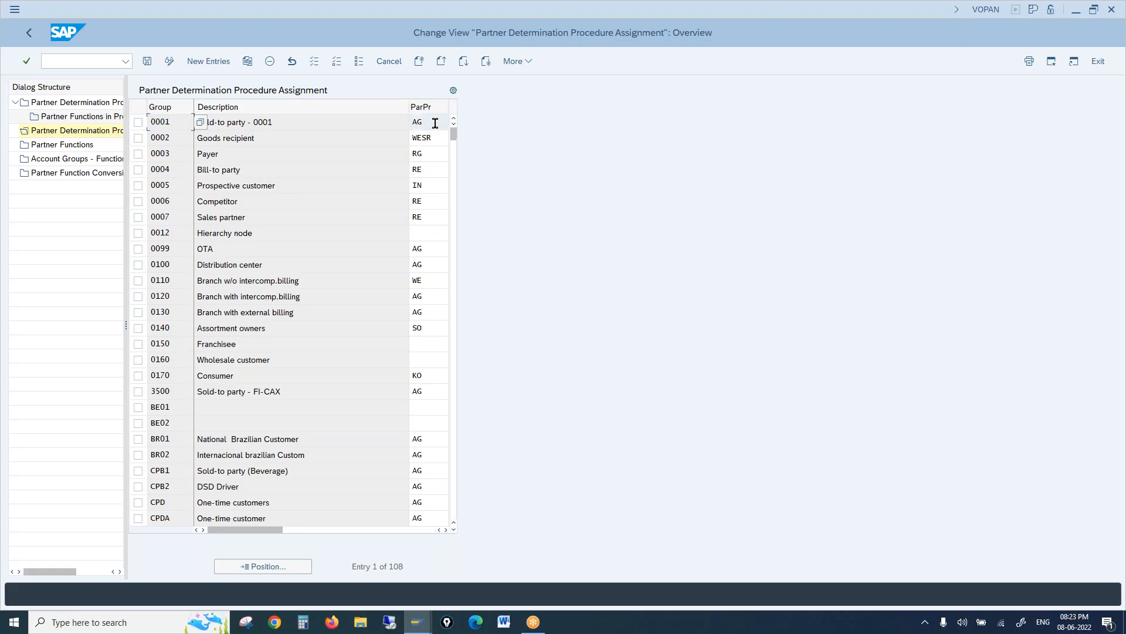
click(185, 122)
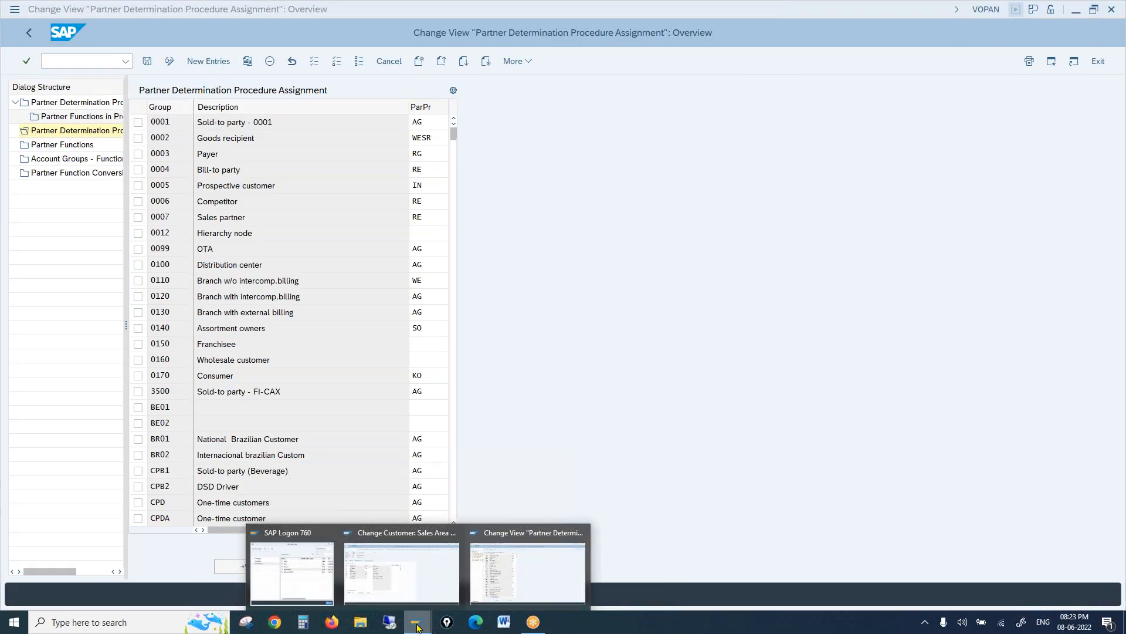
Run transaction OVT0 in a new GUI window and display the locked customer account groups
click(15, 9)
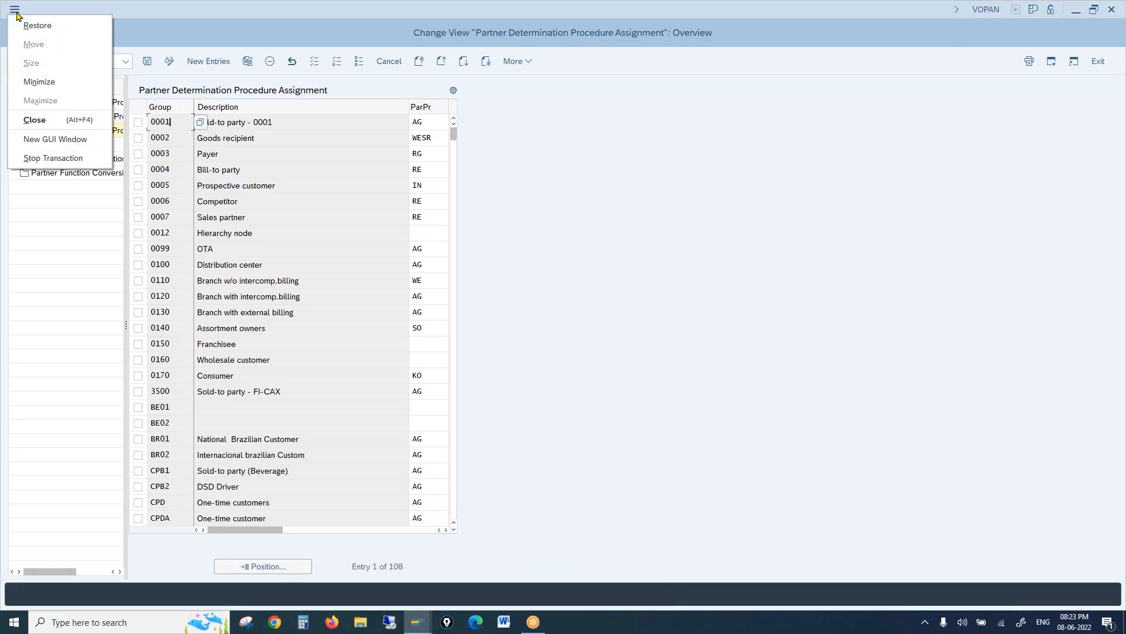
click(56, 138)
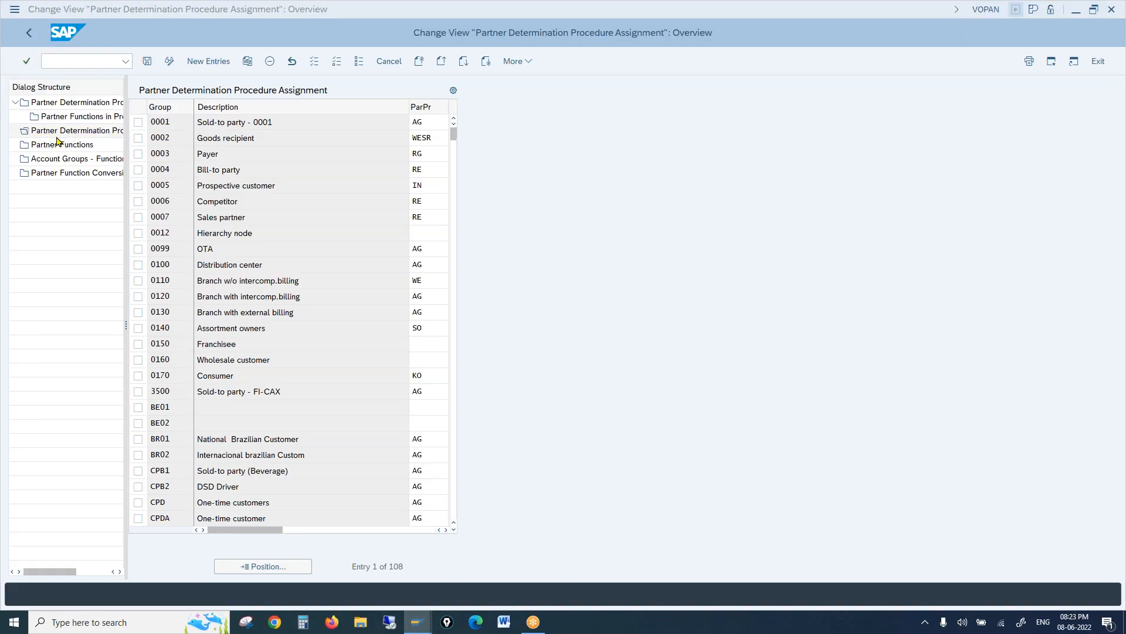
text(ovt0)
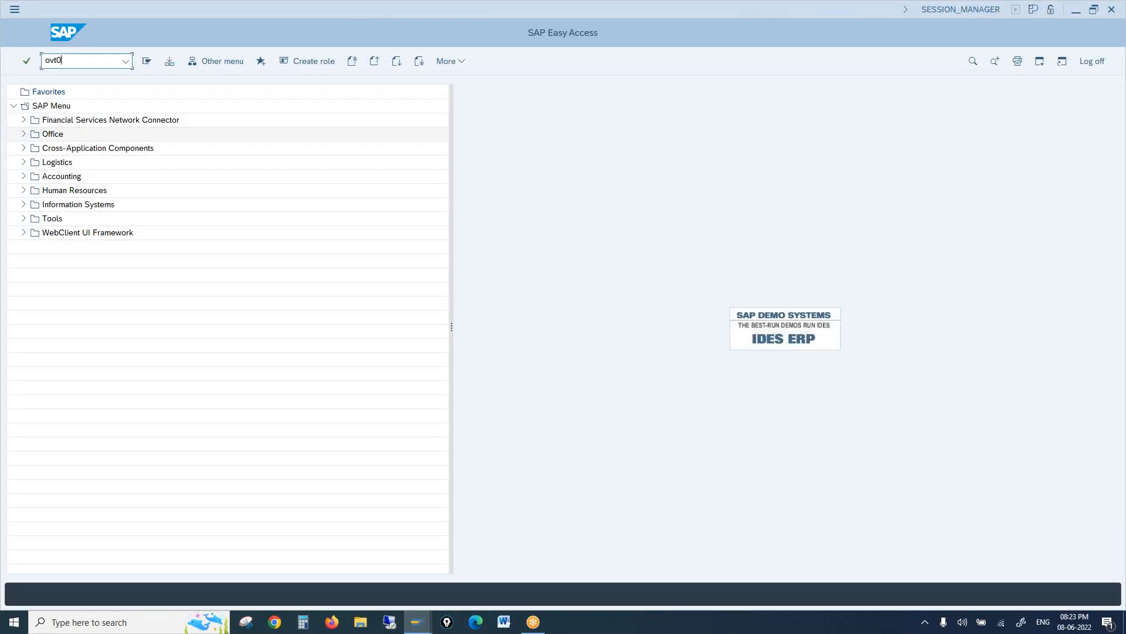
key(Return)
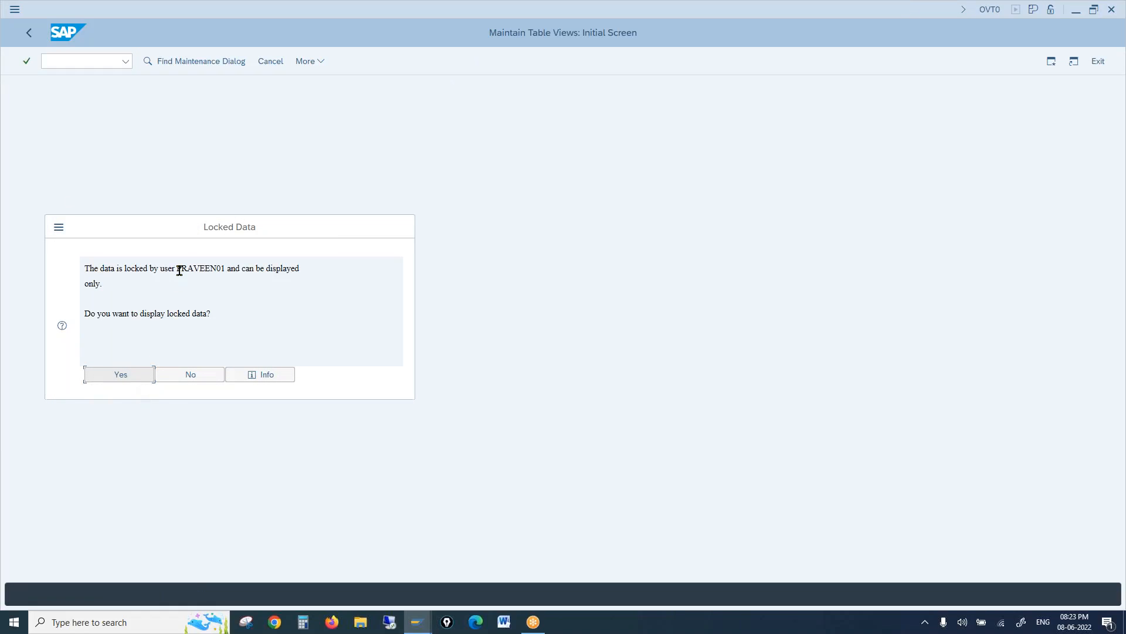
click(125, 382)
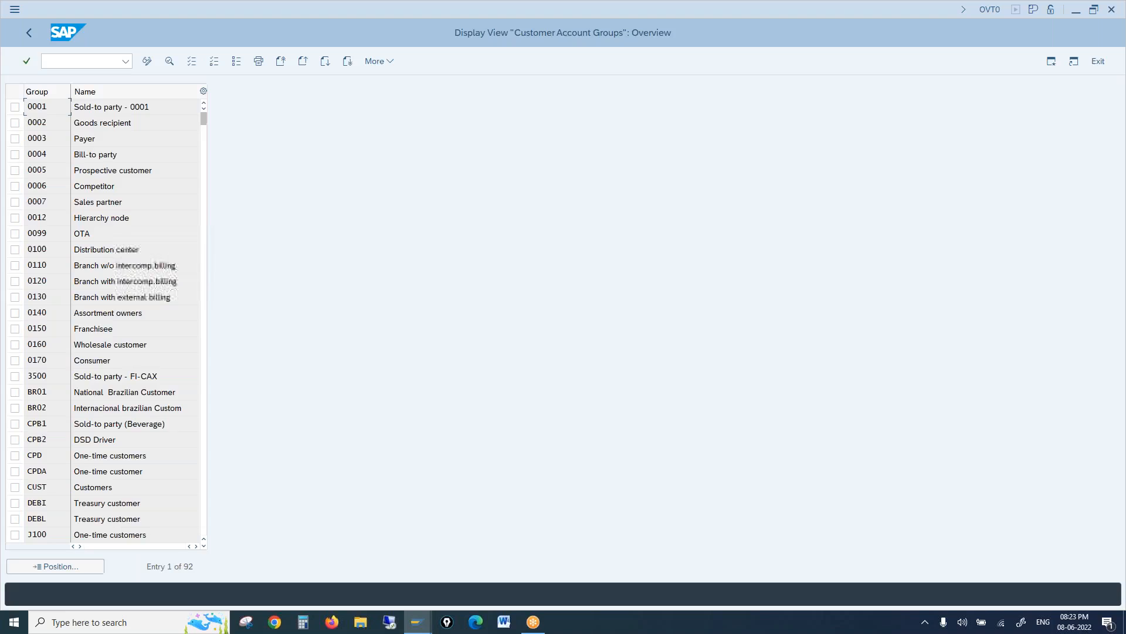
Open the details of account group 0001 and check its number range and partner determination procedure
double_click(118, 109)
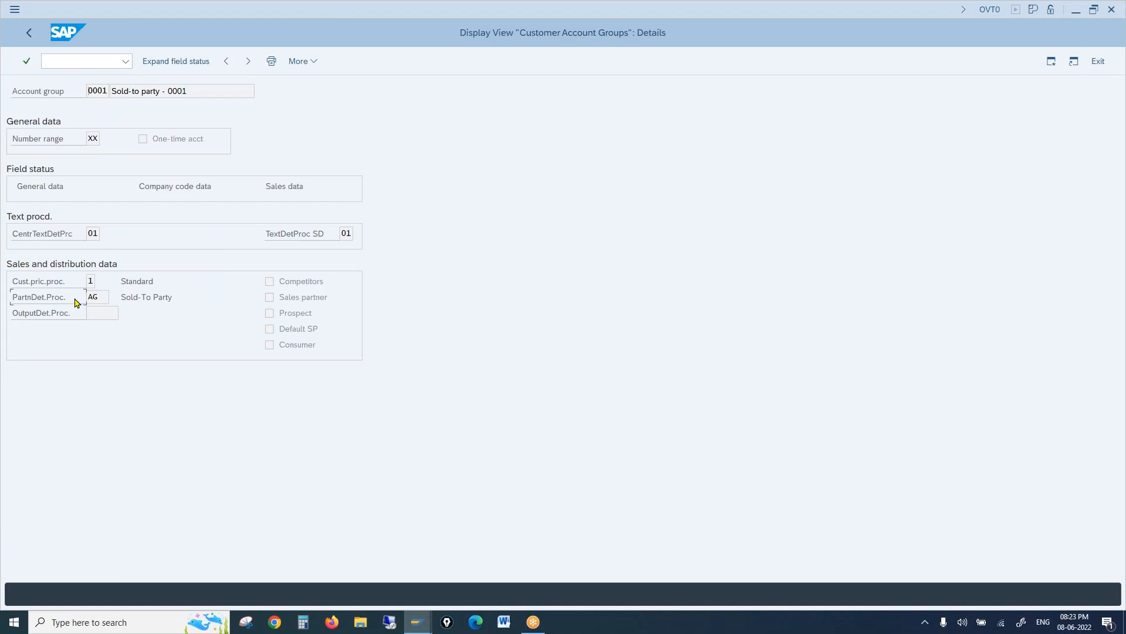
drag(106, 297, 82, 297)
double_click(92, 139)
click(81, 301)
Annotate a Snip & Sketch capture of the account group details with AC, PDP, arrows and an underline below 0001, and close it
click(916, 47)
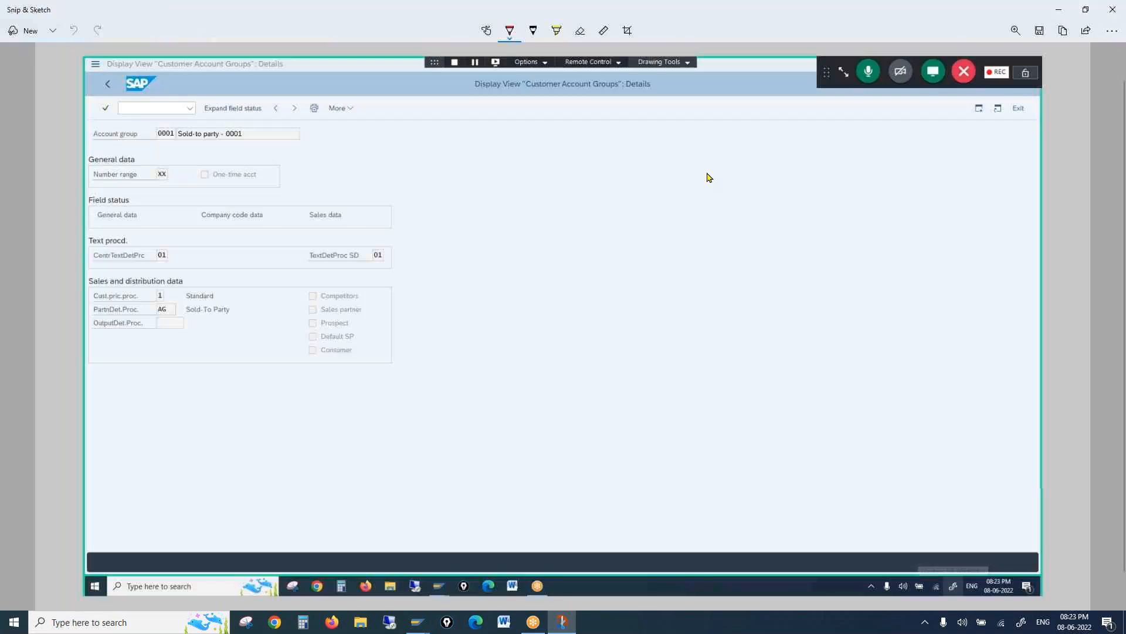
mouse_move(700, 168)
mouse_down()
mouse_move(703, 141)
mouse_move(717, 166)
mouse_move(702, 159)
mouse_move(730, 152)
mouse_move(739, 165)
mouse_move(715, 219)
mouse_move(723, 189)
mouse_move(717, 203)
mouse_move(738, 219)
mouse_move(750, 199)
mouse_move(738, 209)
mouse_move(755, 223)
mouse_move(762, 199)
mouse_move(756, 210)
mouse_up()
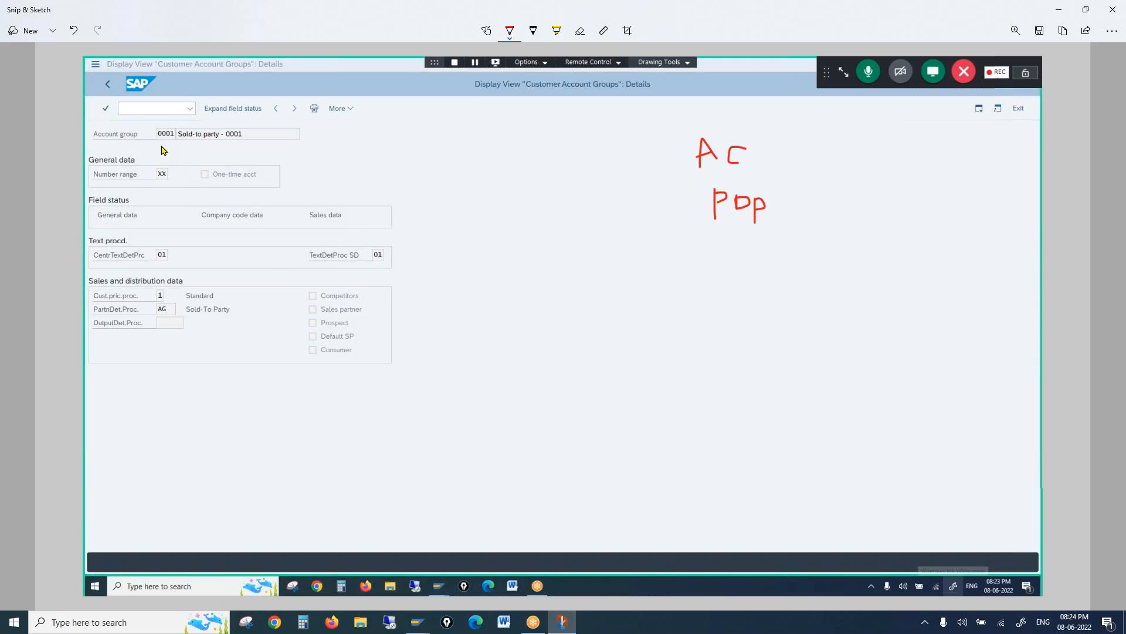
drag(156, 139, 193, 144)
mouse_move(609, 159)
mouse_down()
mouse_move(685, 159)
mouse_move(675, 199)
mouse_move(710, 287)
mouse_move(727, 287)
mouse_move(714, 294)
mouse_up()
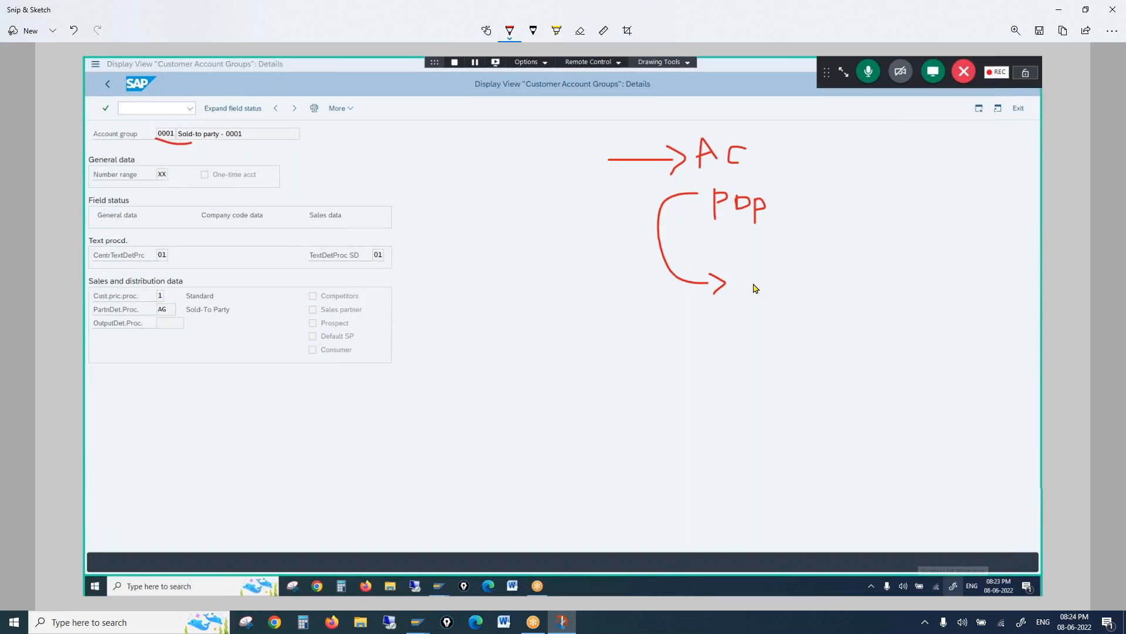
drag(879, 4, 882, 33)
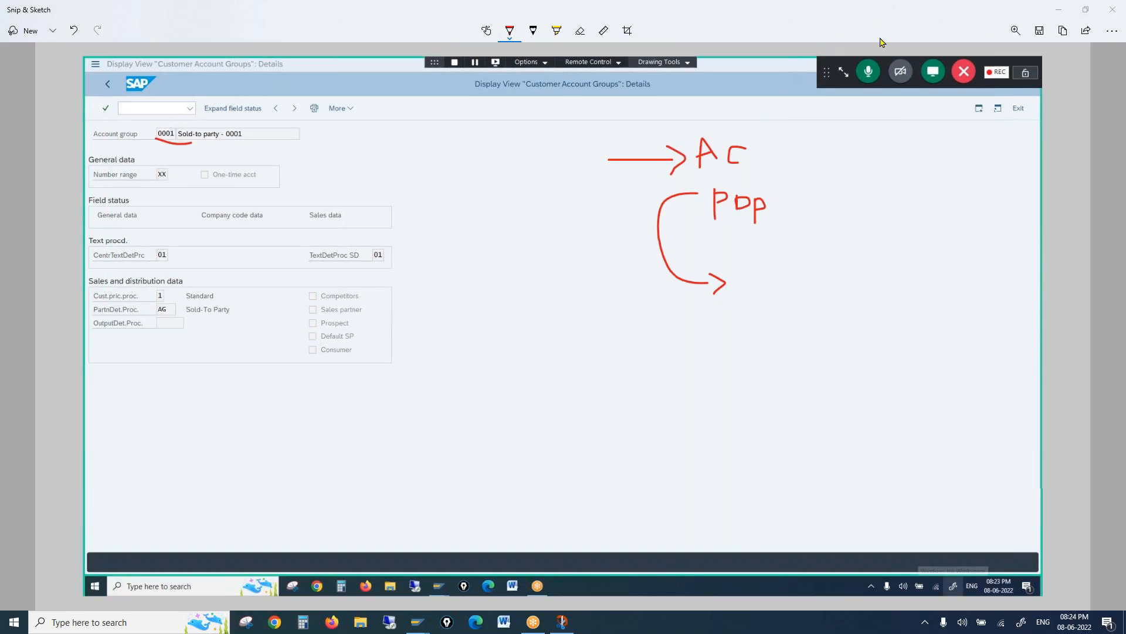
click(1105, 10)
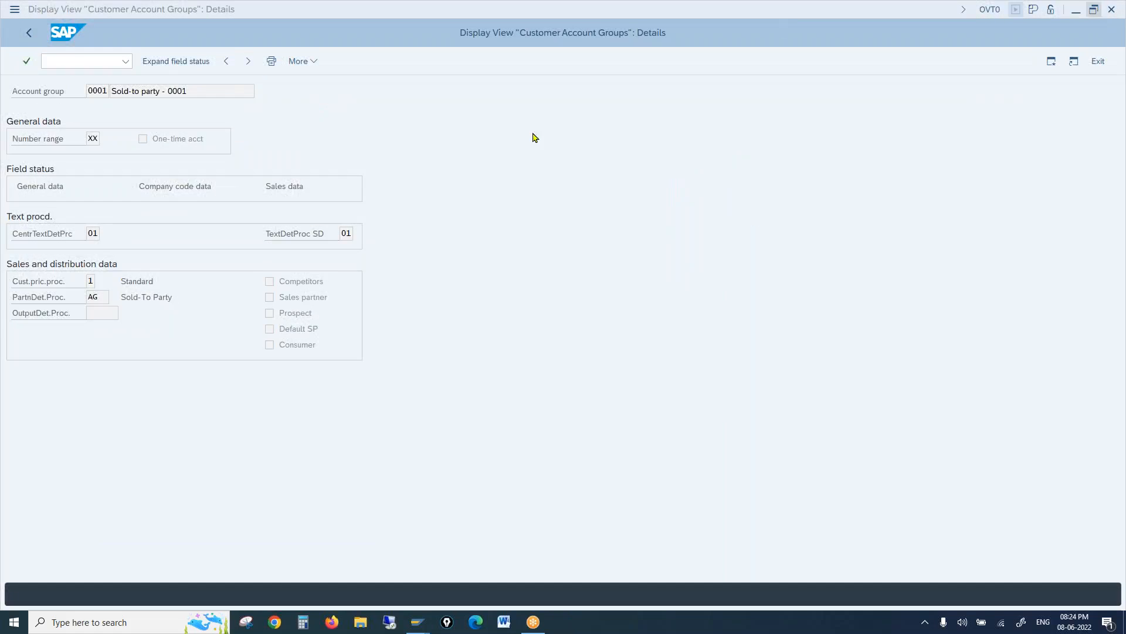
Return to the VOPAN assignment window, assign partner procedure ZSP to account group 0001 and save
click(100, 297)
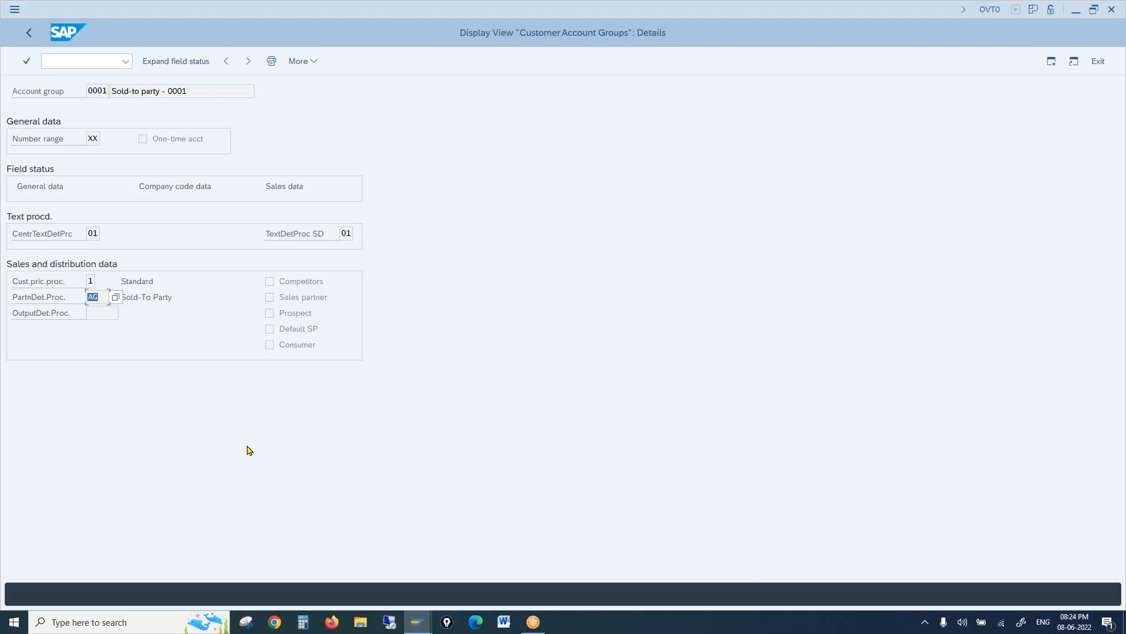
click(417, 622)
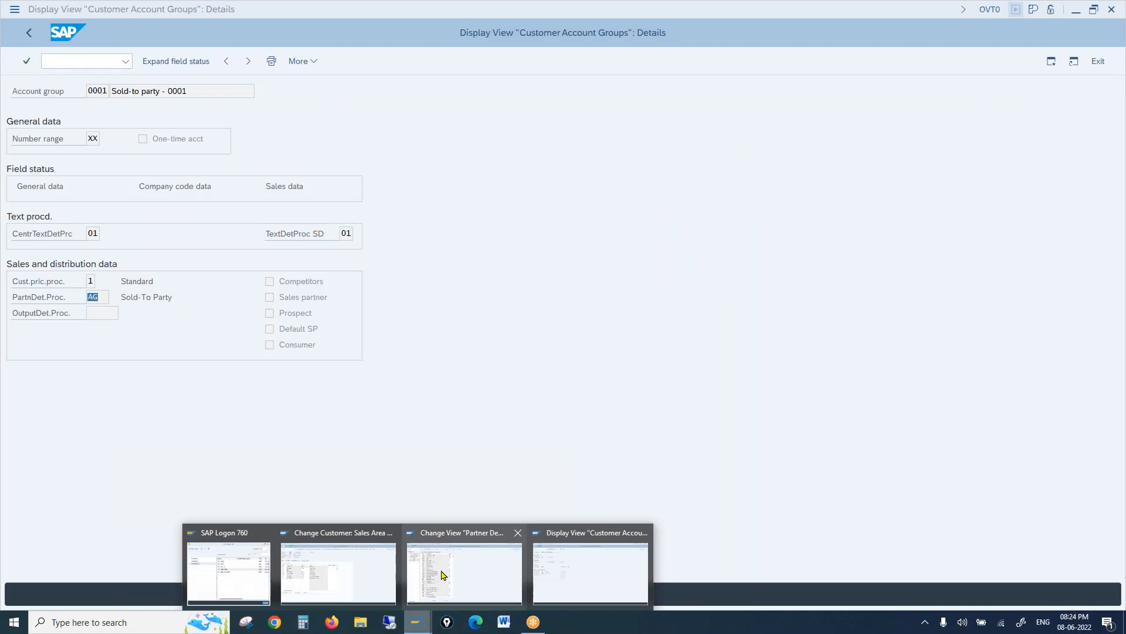
click(443, 575)
drag(433, 119, 410, 122)
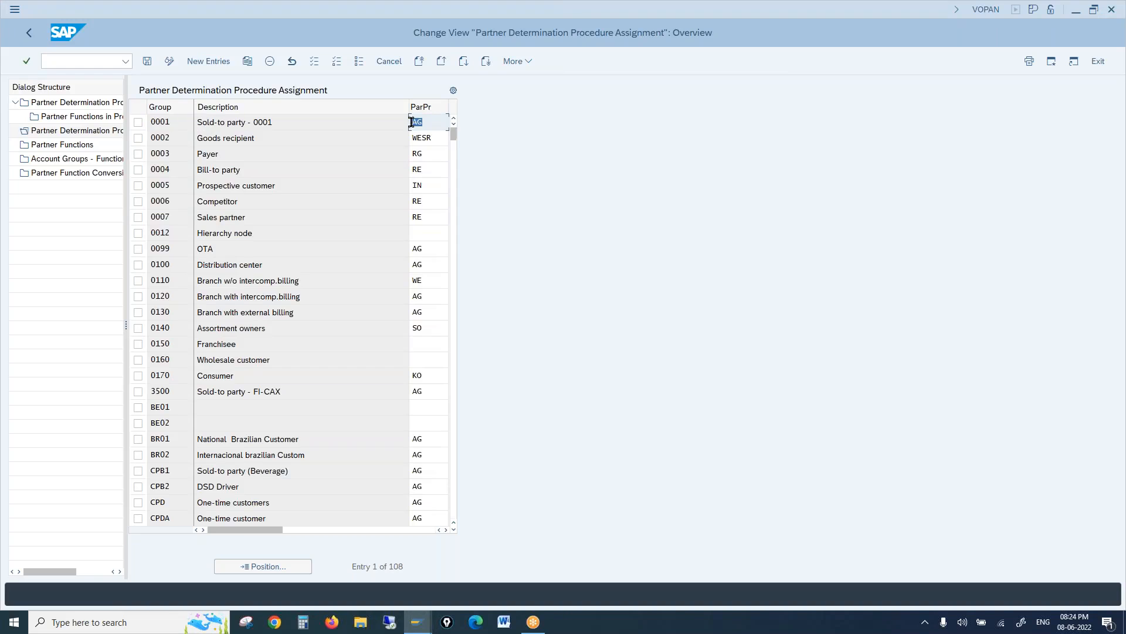
text(ZS)
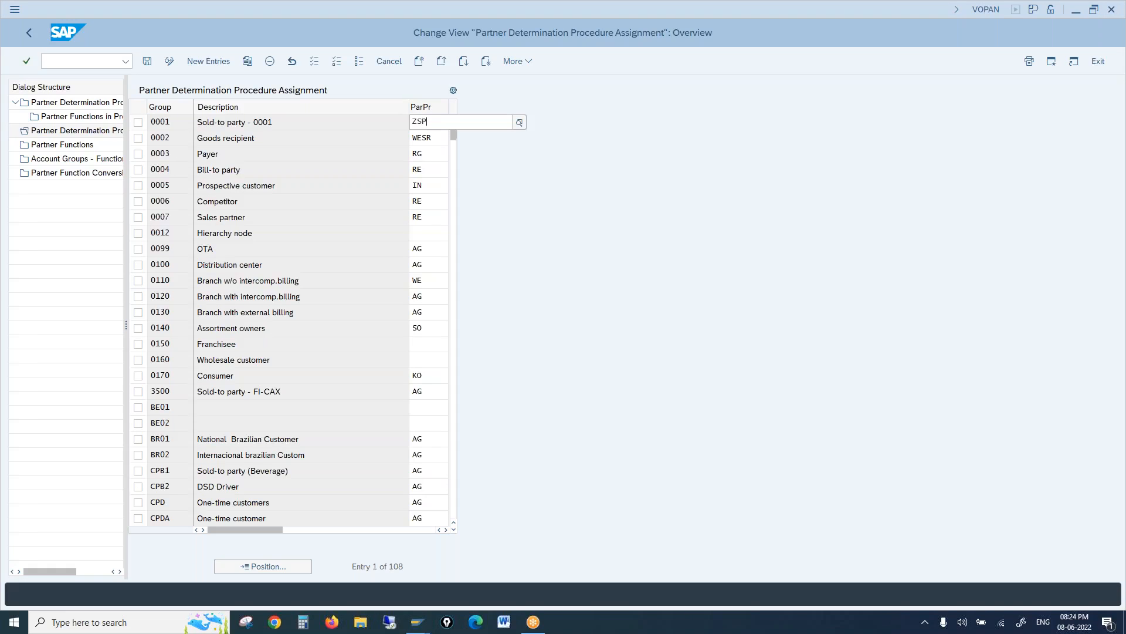
text(P)
key(Return)
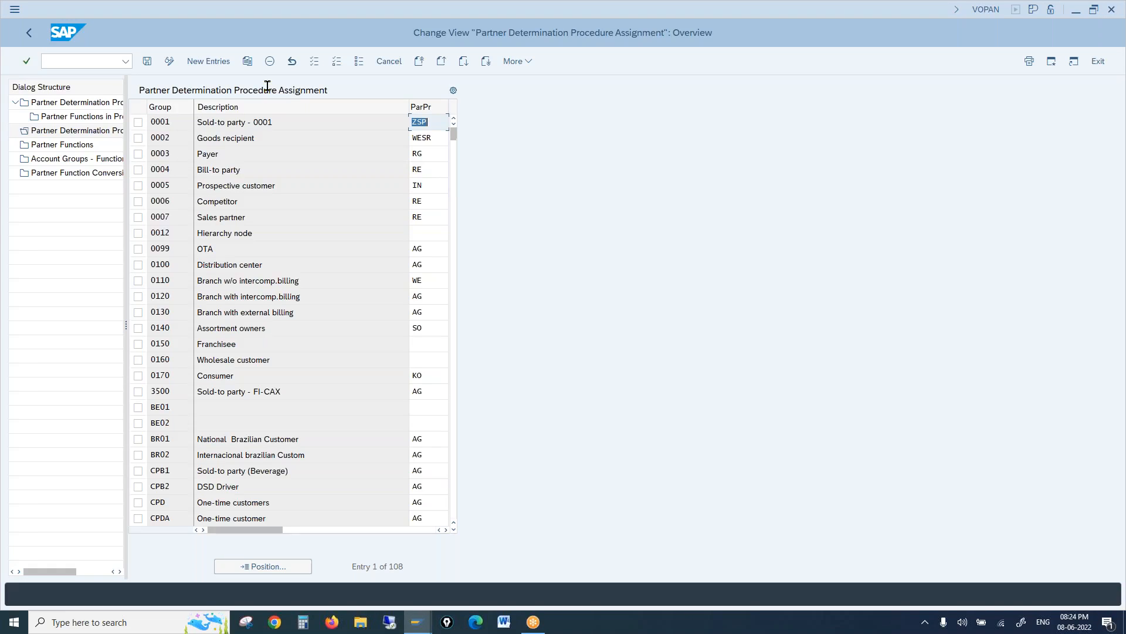
click(147, 61)
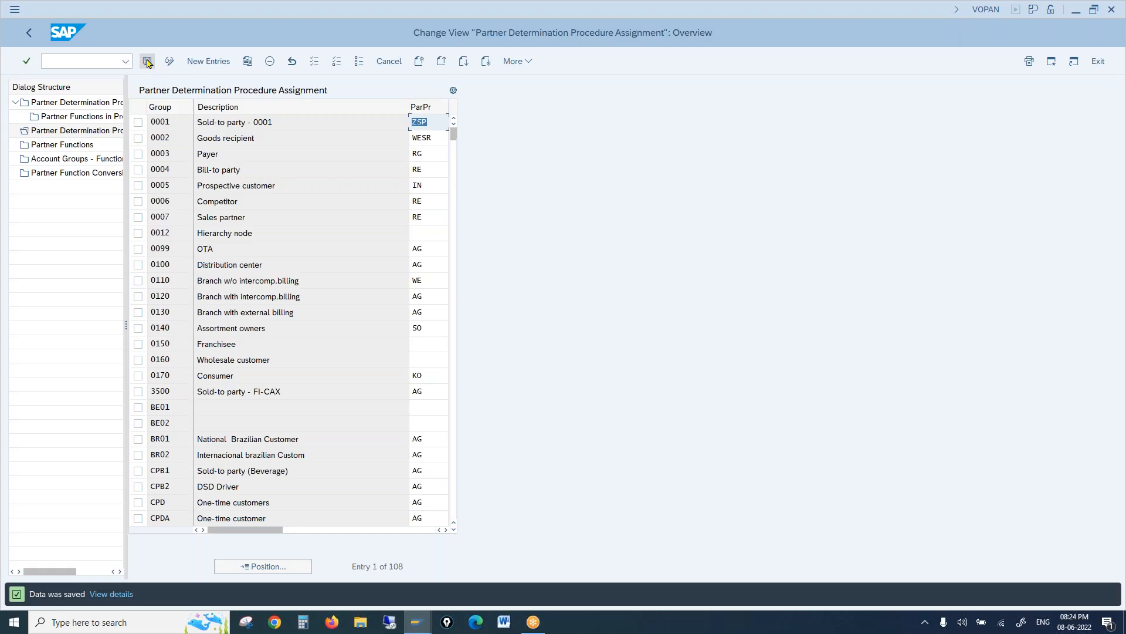
Rerun transaction OVT0 in its window, open account group 0001 and check its partner determination procedure
mouse_move(418, 620)
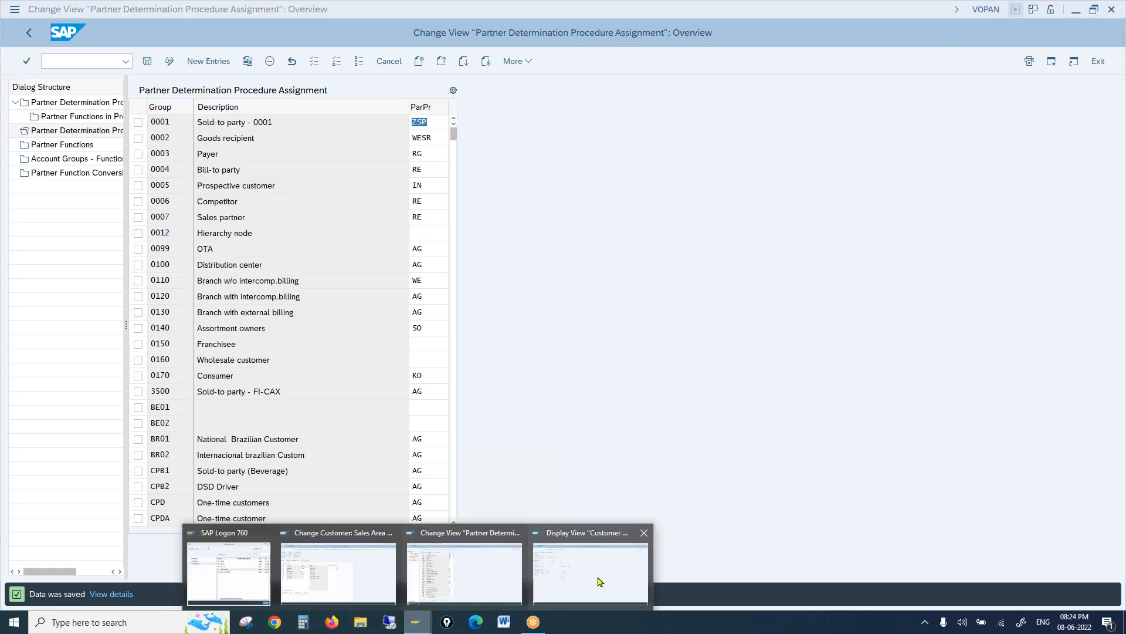
click(599, 581)
click(90, 59)
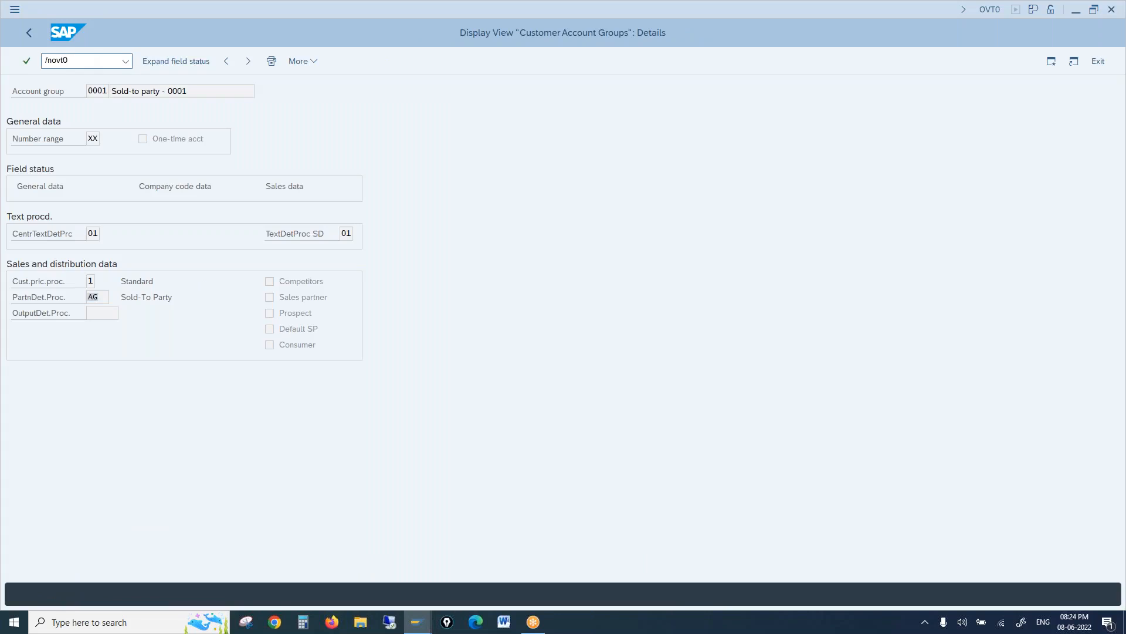
key(Return)
key(Return)
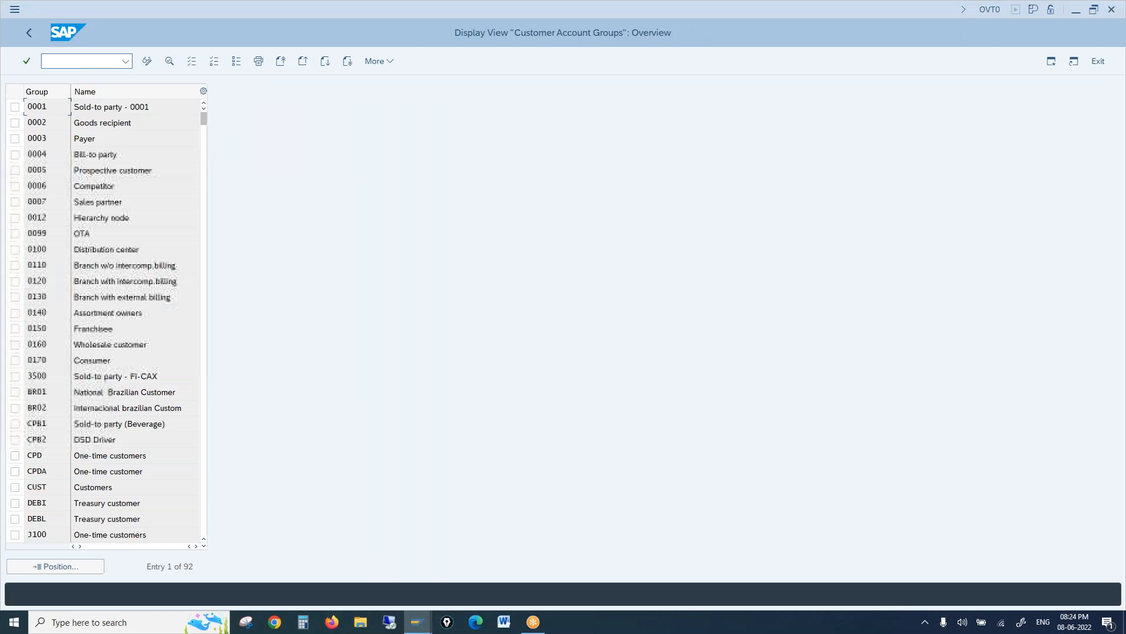
double_click(111, 106)
drag(109, 297, 77, 297)
drag(150, 297, 129, 298)
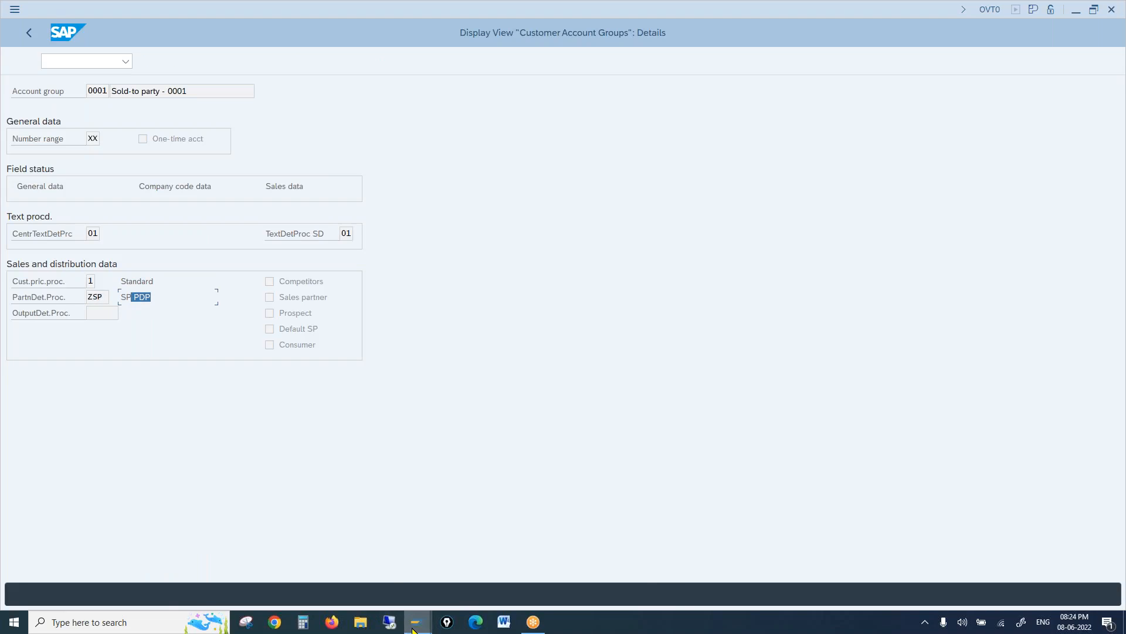
Compare the partner procedure of account group 0001 between the VOPAN assignment and the OVT0 details
mouse_move(416, 623)
click(445, 574)
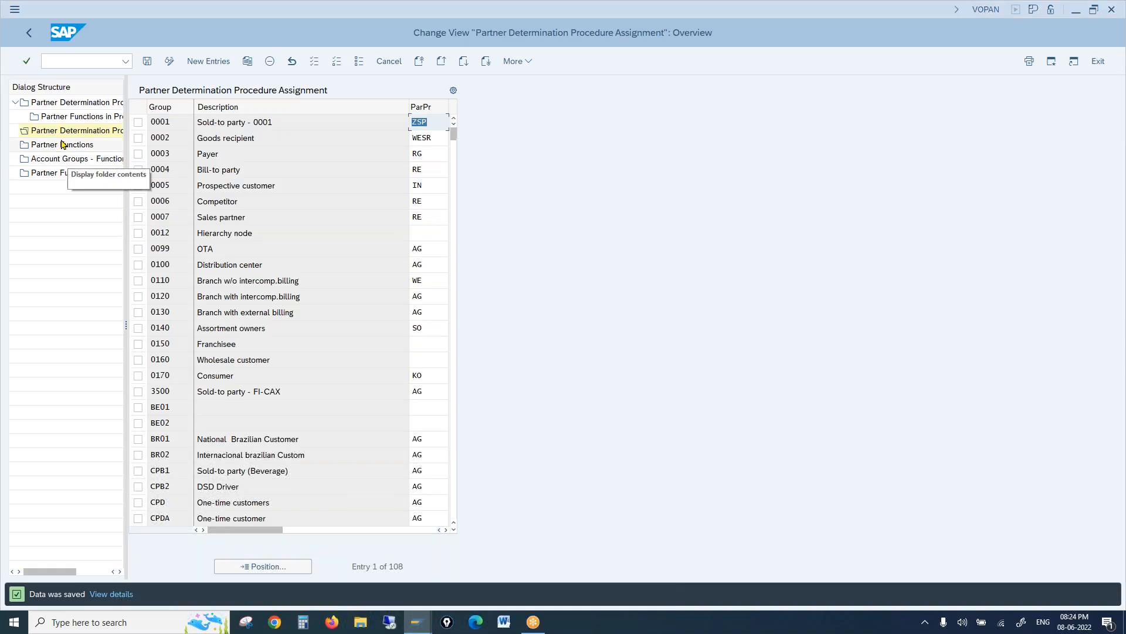
drag(433, 121, 397, 121)
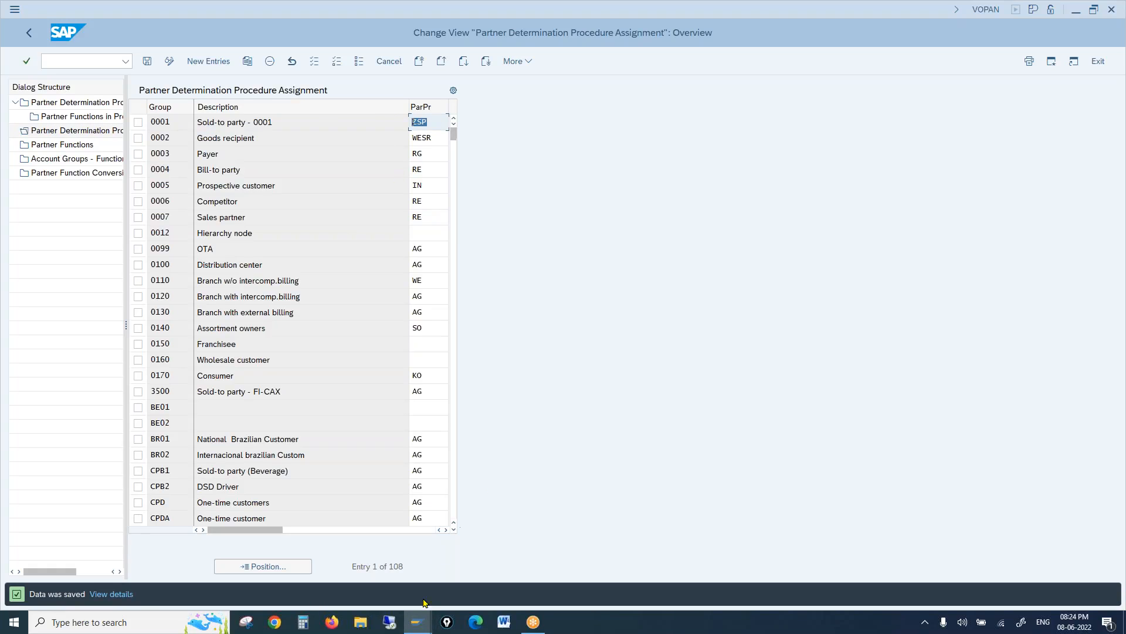
mouse_move(421, 625)
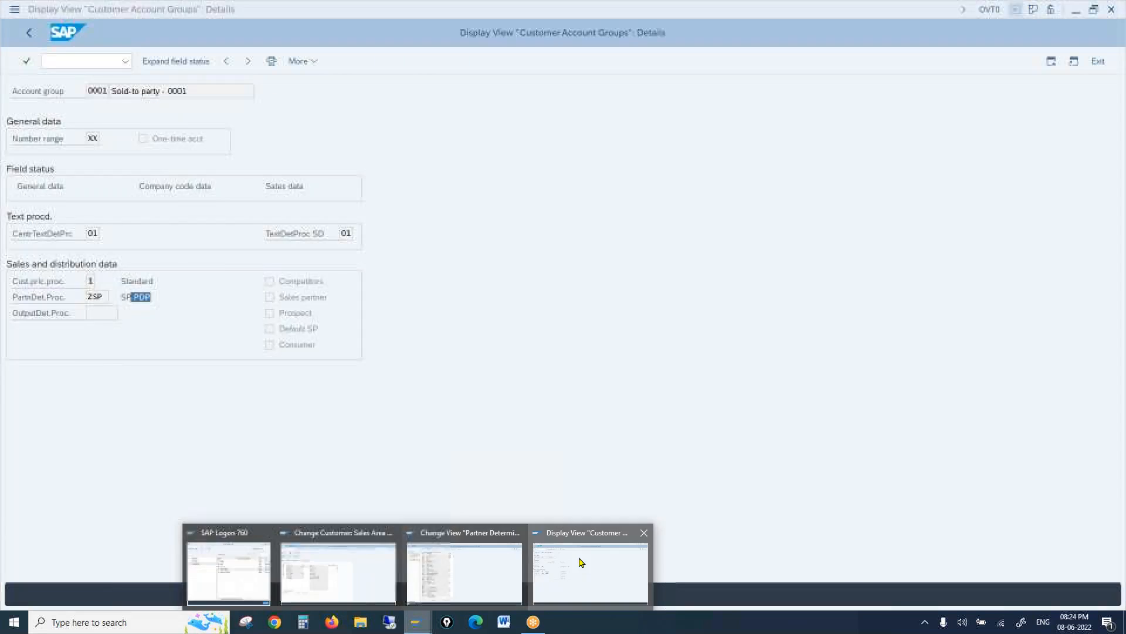
click(578, 562)
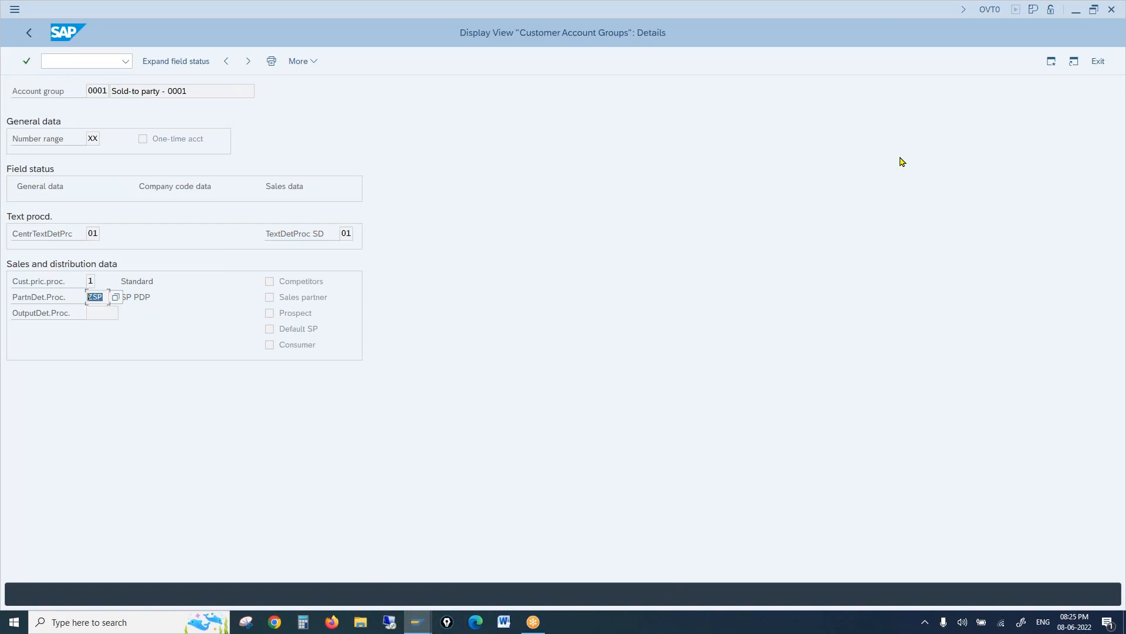
Return to the VOPAN assignment window, assign partner procedure AG to account group 0001 and save
mouse_move(430, 616)
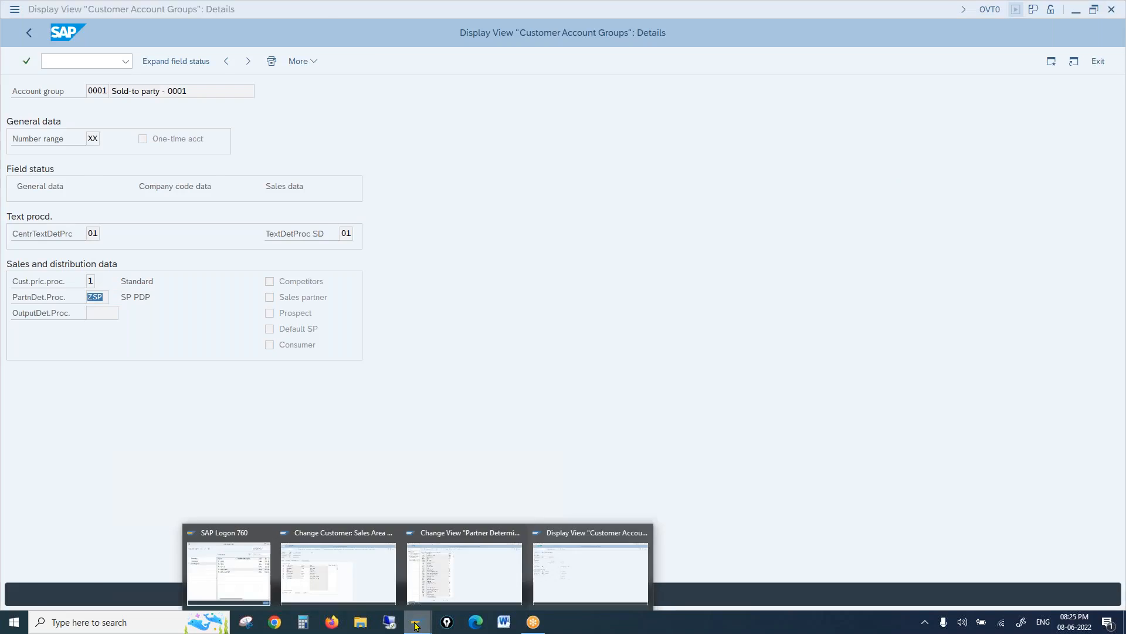
click(443, 572)
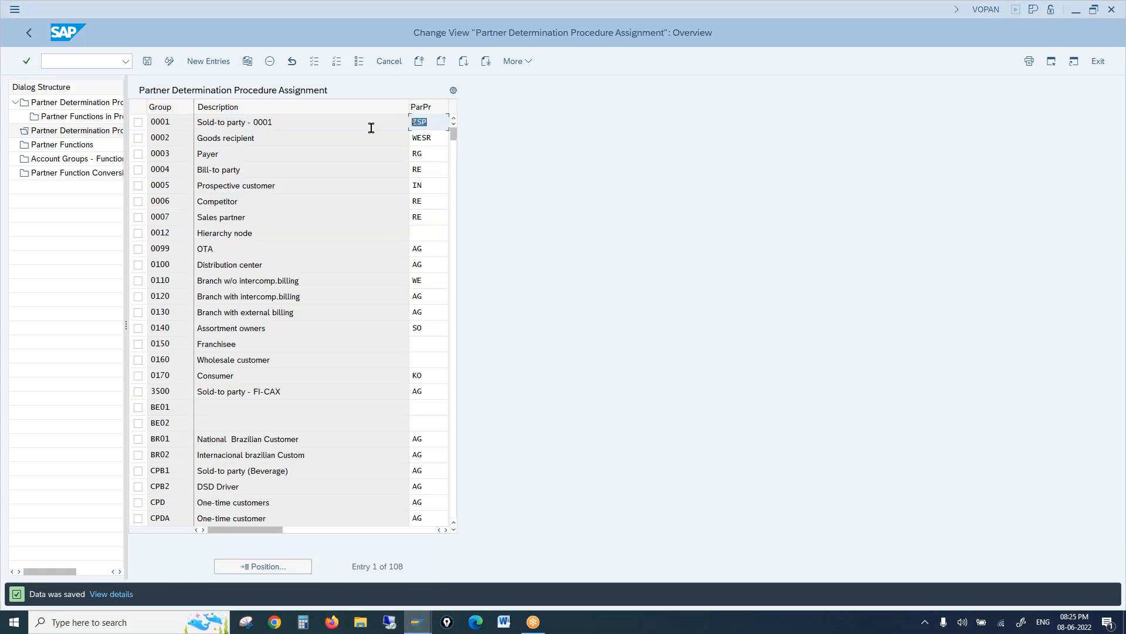
text(AG)
key(Return)
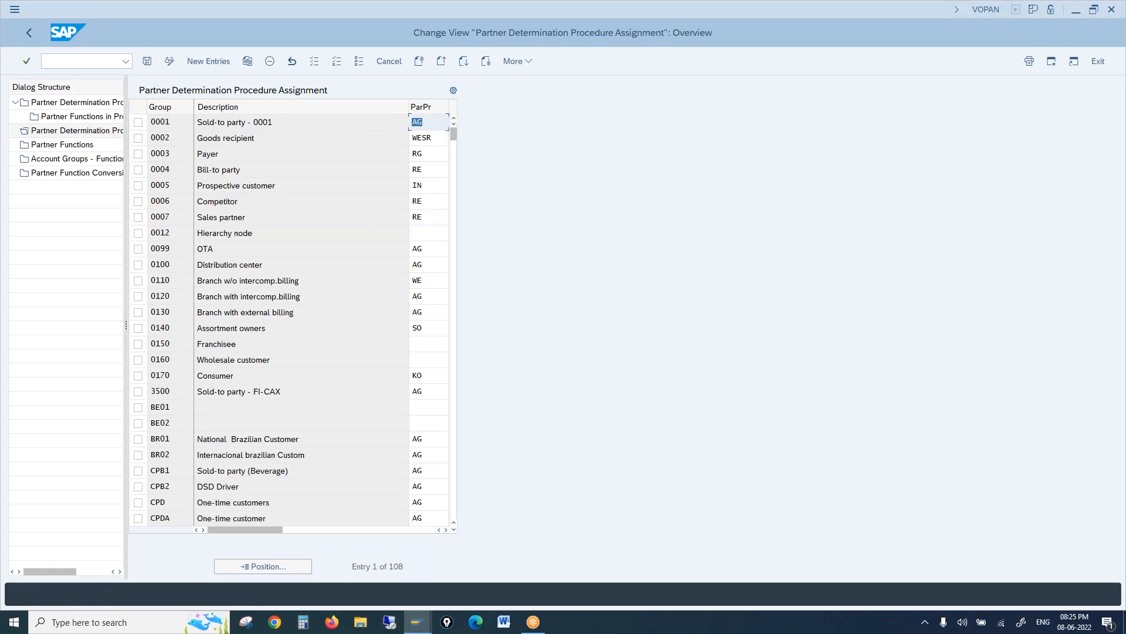
click(147, 61)
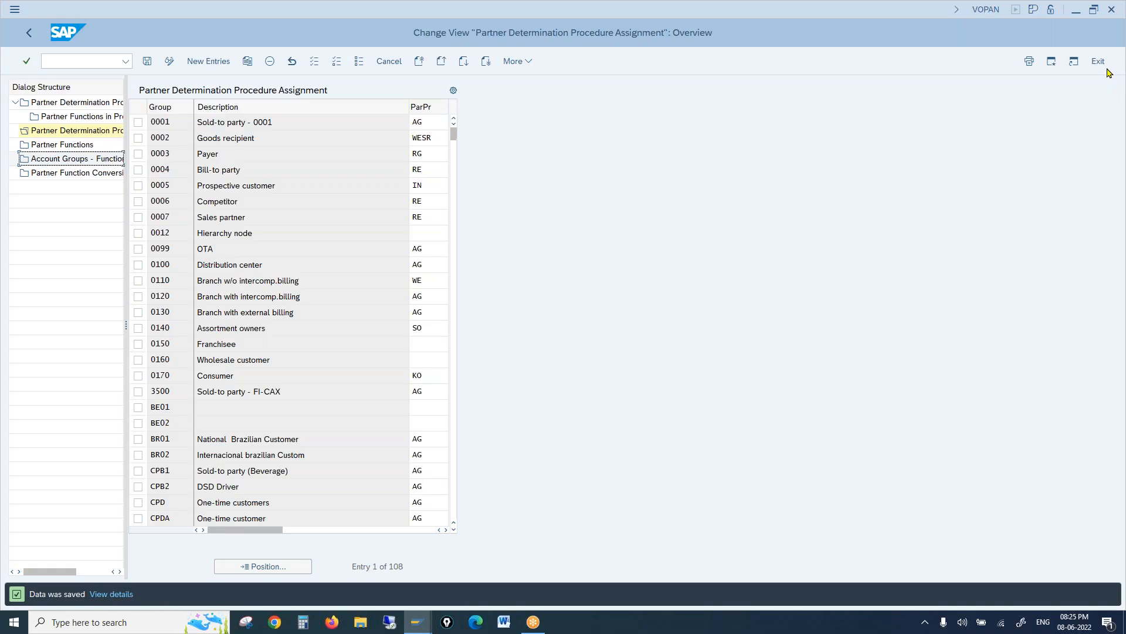
Open the account group function assignments, position the list at partner function SP and check its entry for account group 0001
double_click(101, 160)
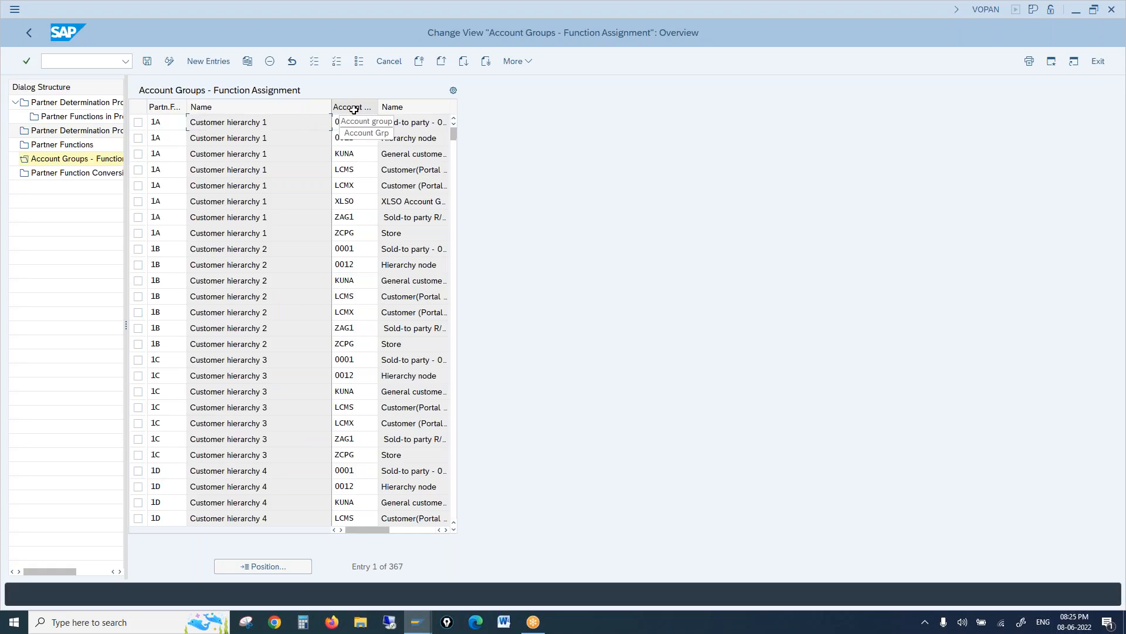
click(303, 567)
text(SP)
key(Return)
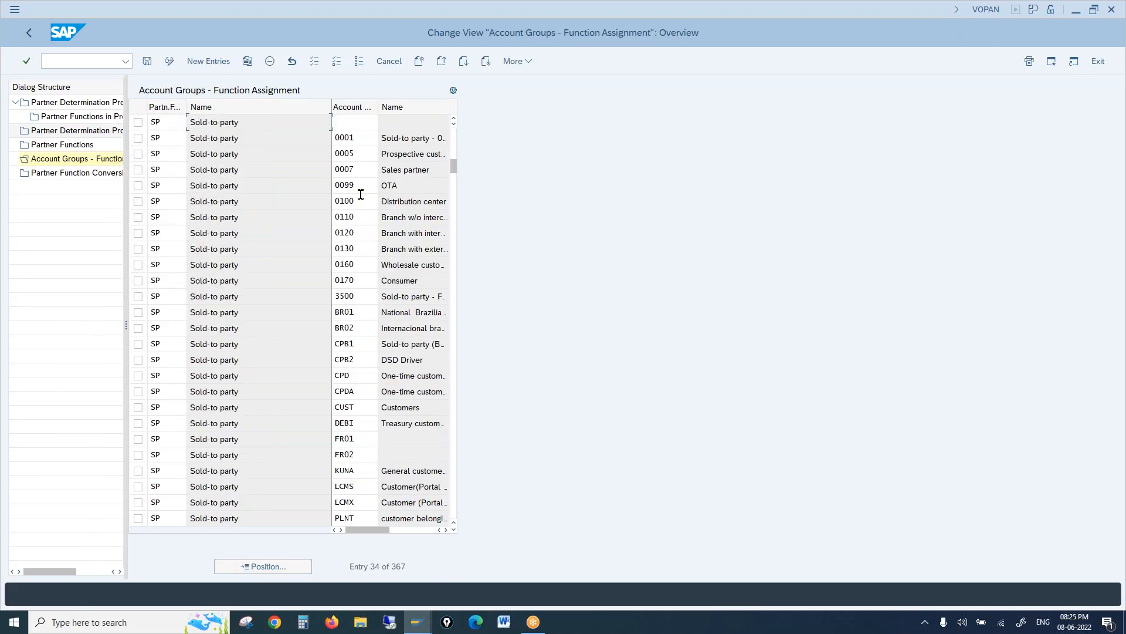
click(155, 138)
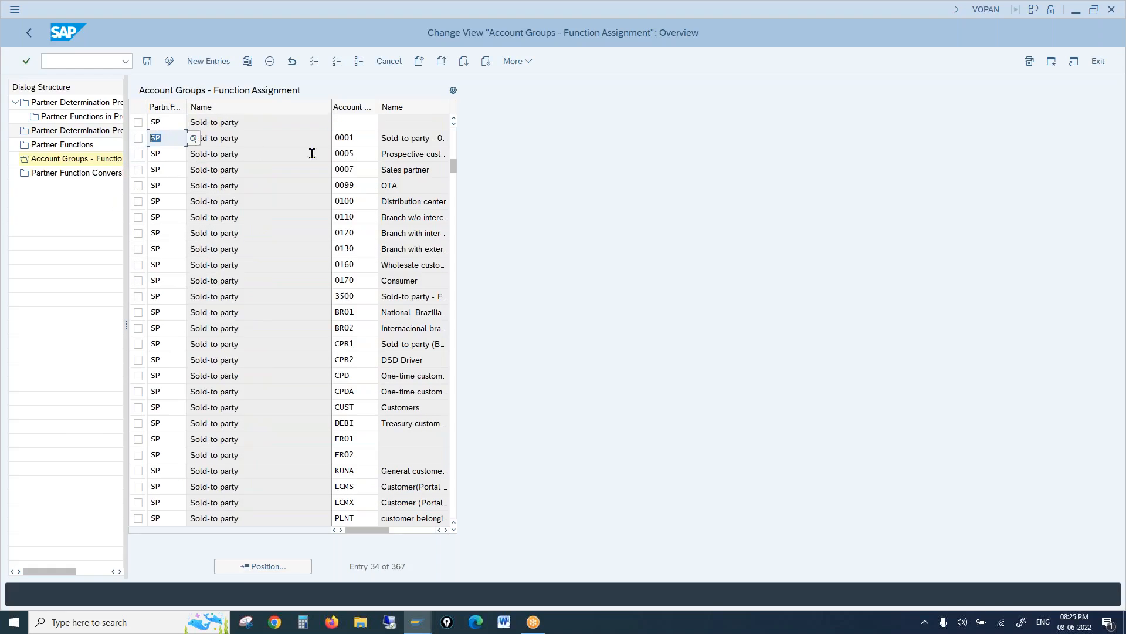
click(357, 139)
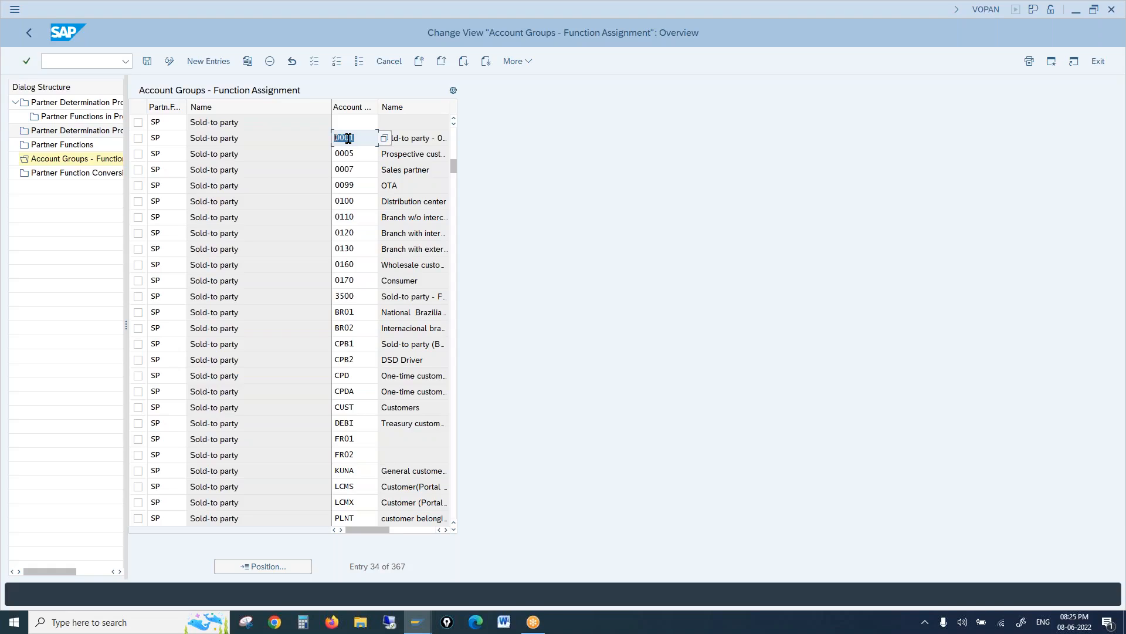
Position the account group function assignments at partner function PY and review its account groups
click(277, 567)
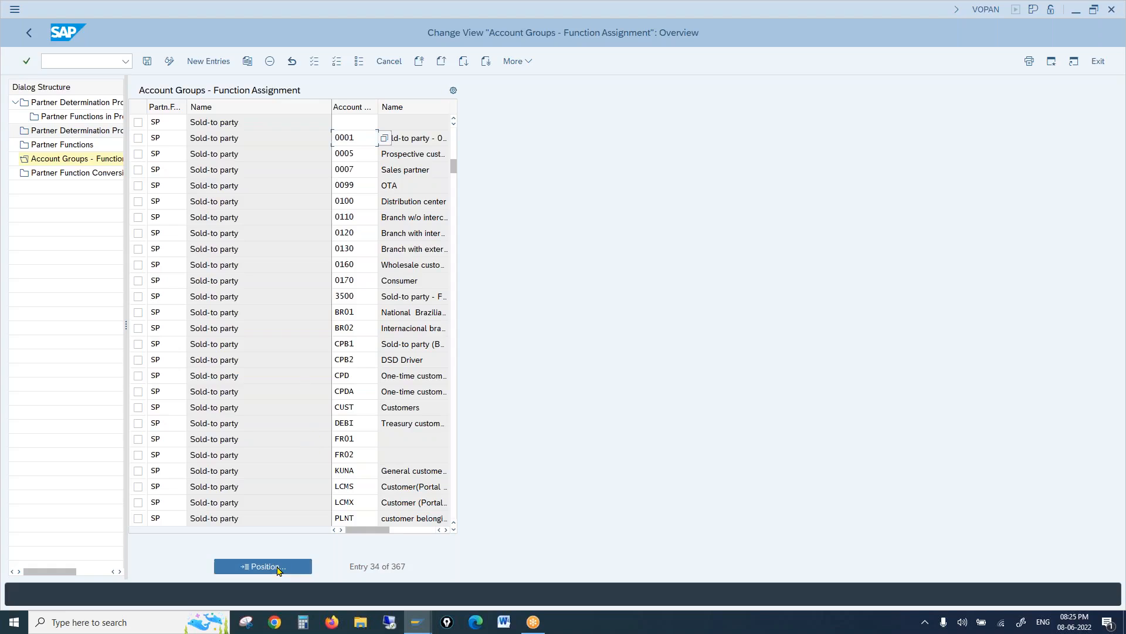
text(py)
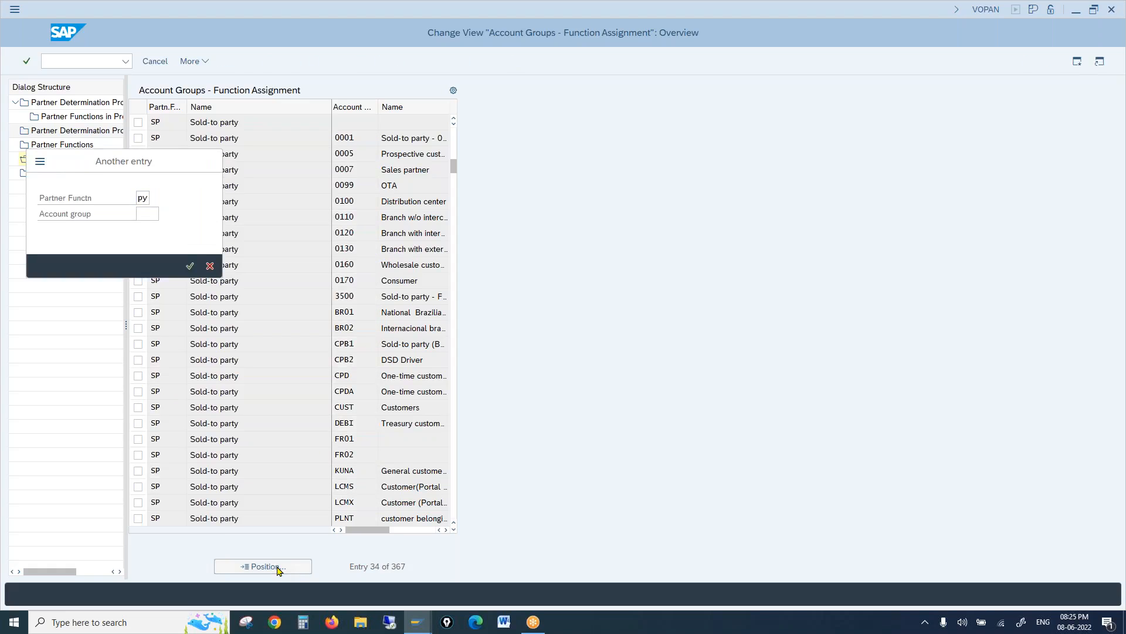
key(Return)
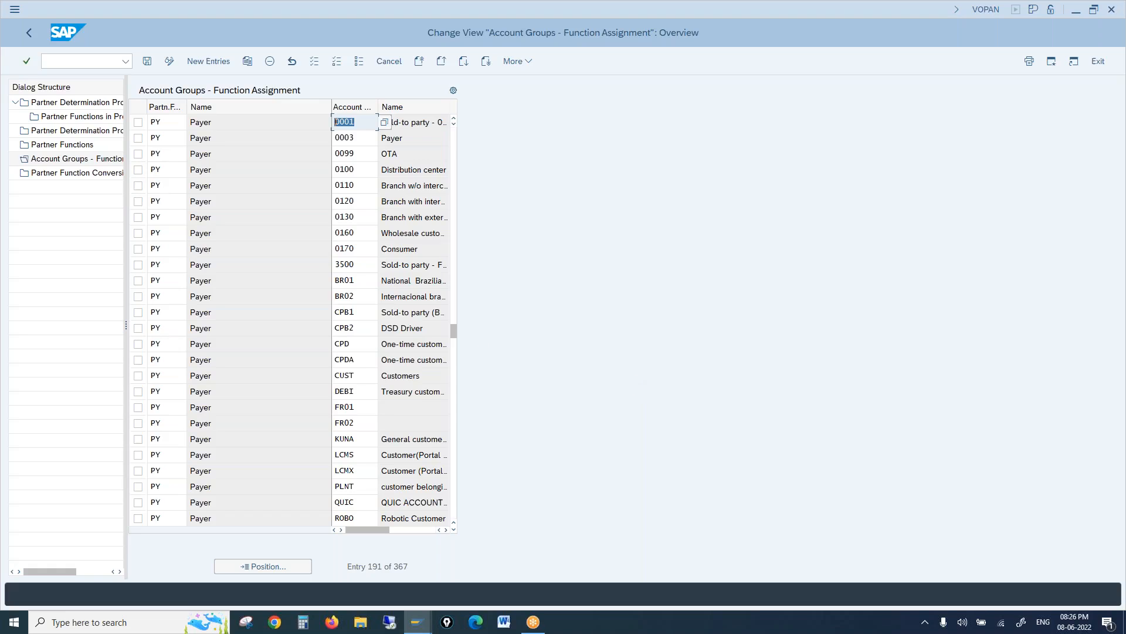
View the partner functions overview, then select procedure ZSP and display the partner functions in that procedure
double_click(88, 146)
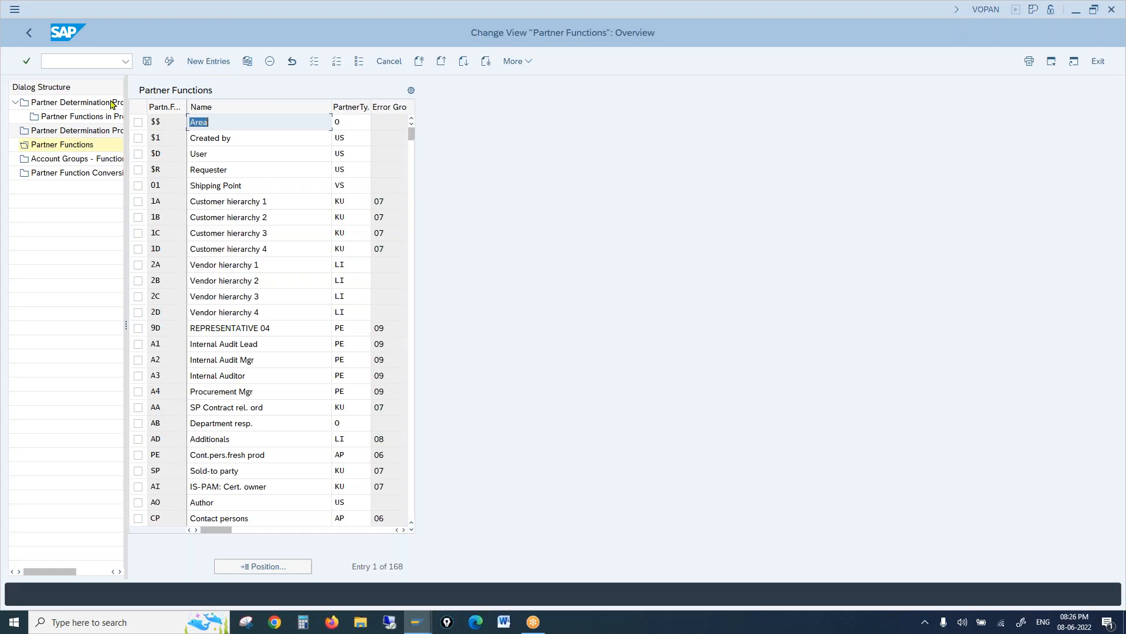
click(82, 105)
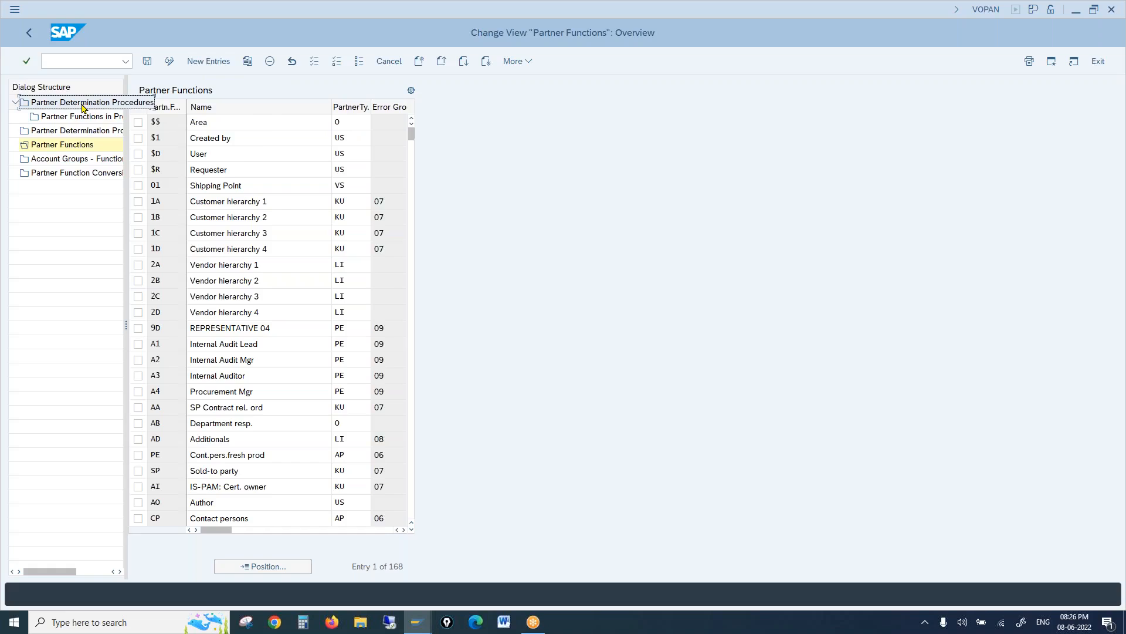
double_click(83, 105)
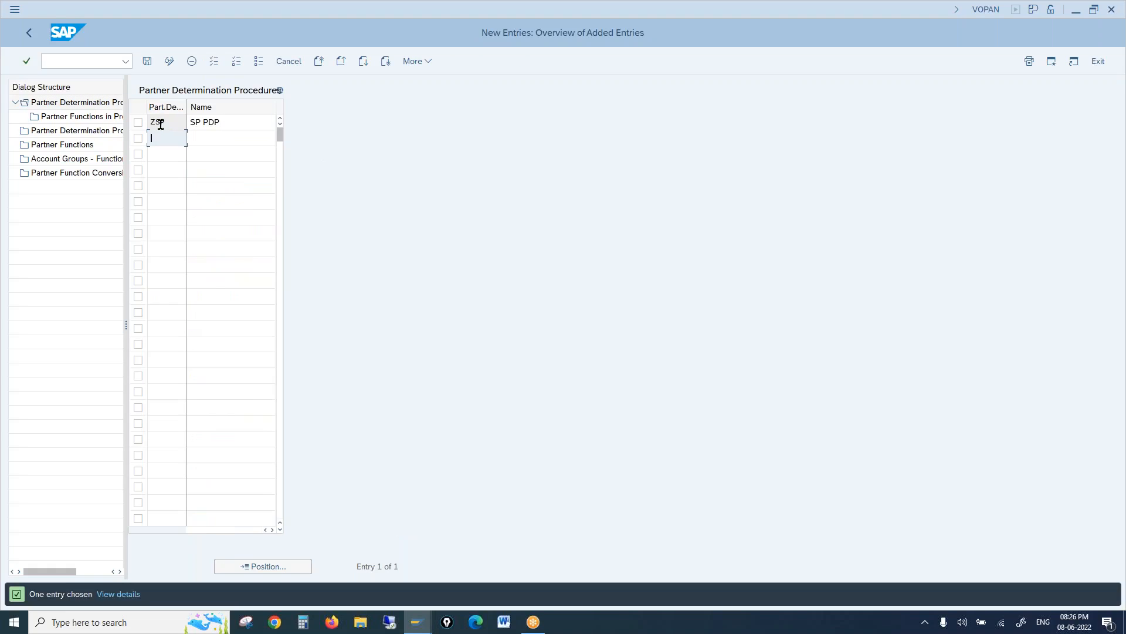
double_click(155, 121)
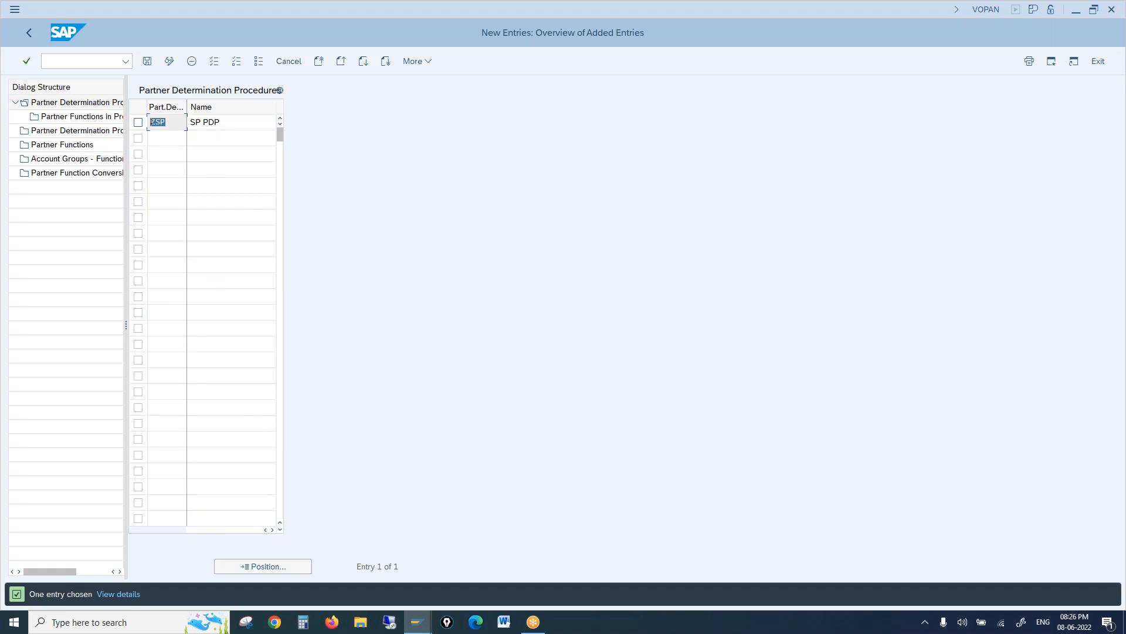
click(137, 123)
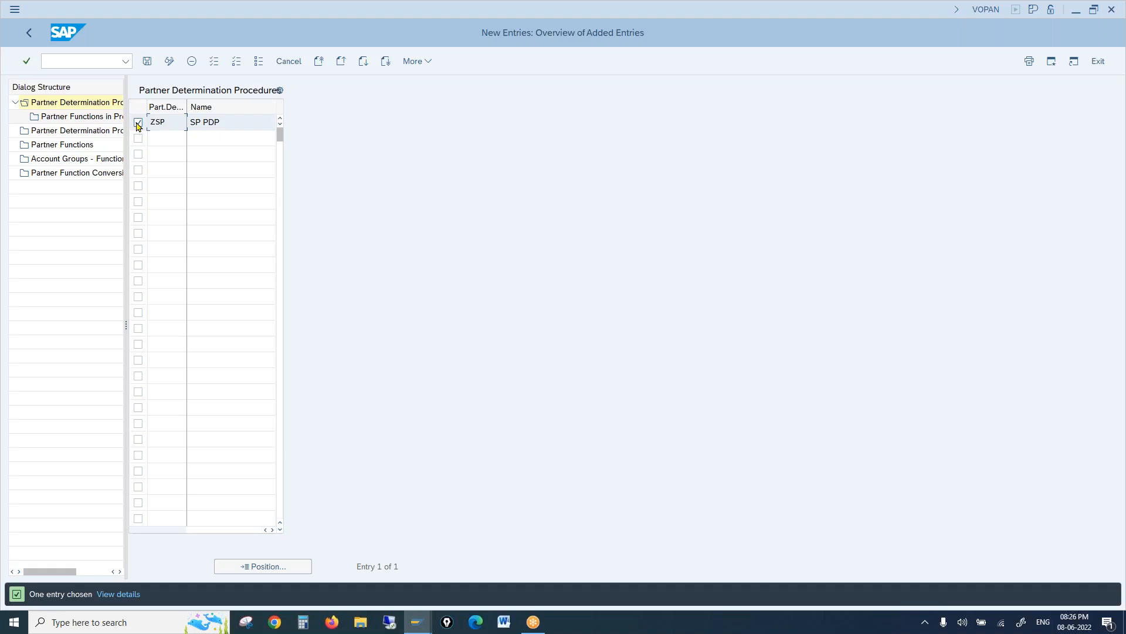
double_click(101, 122)
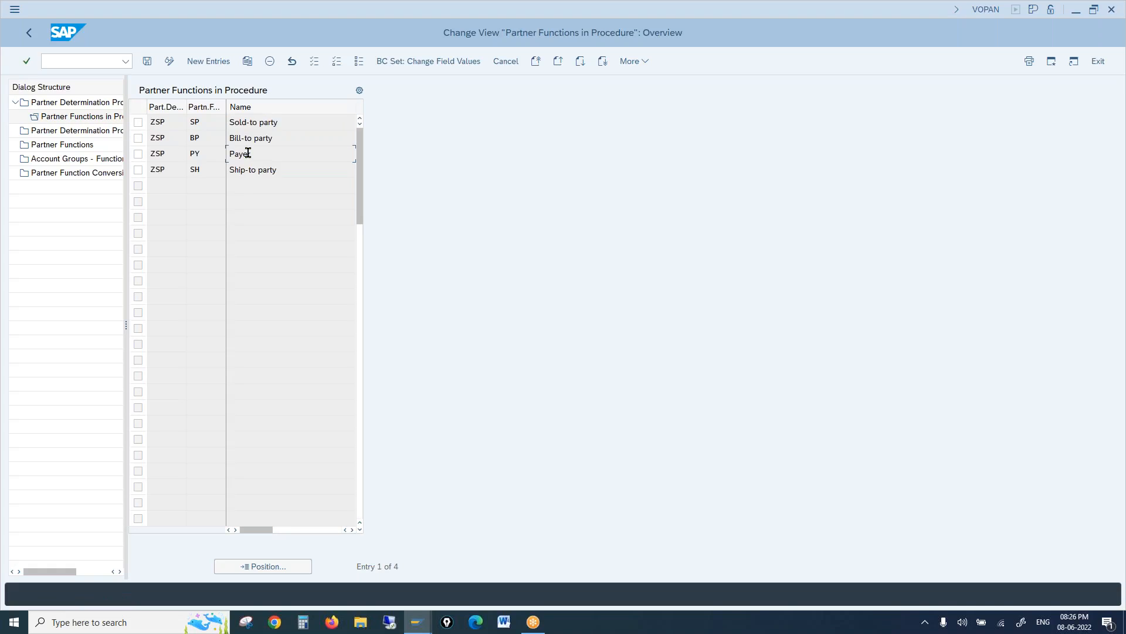
Review the partner determination procedure assignment of account group 0001, then display the account group function assignments again
click(113, 135)
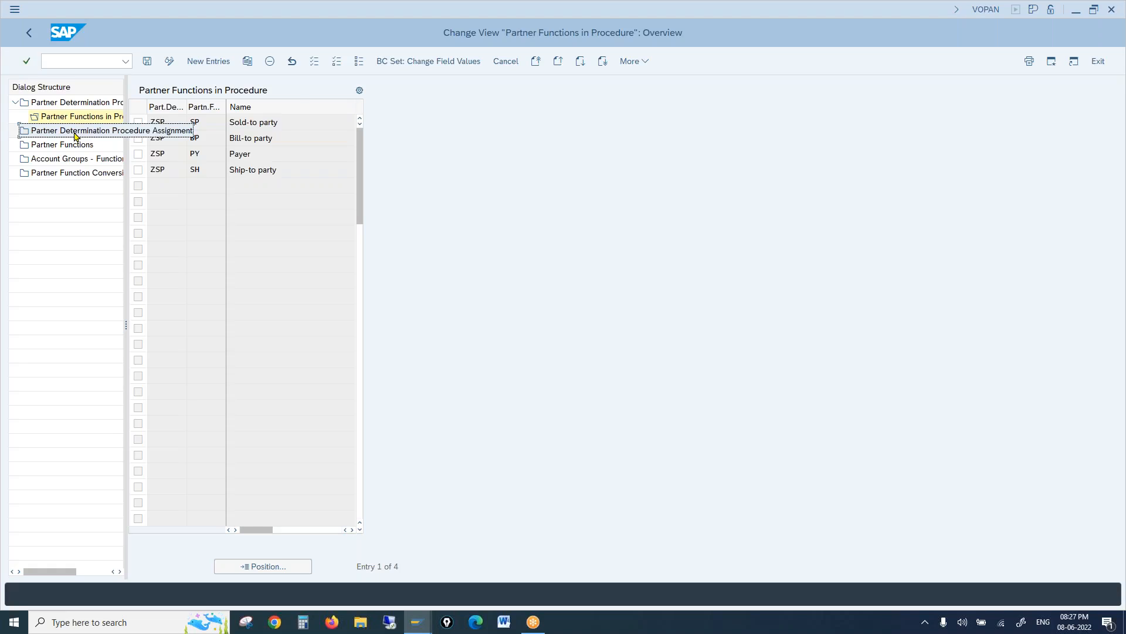
double_click(74, 130)
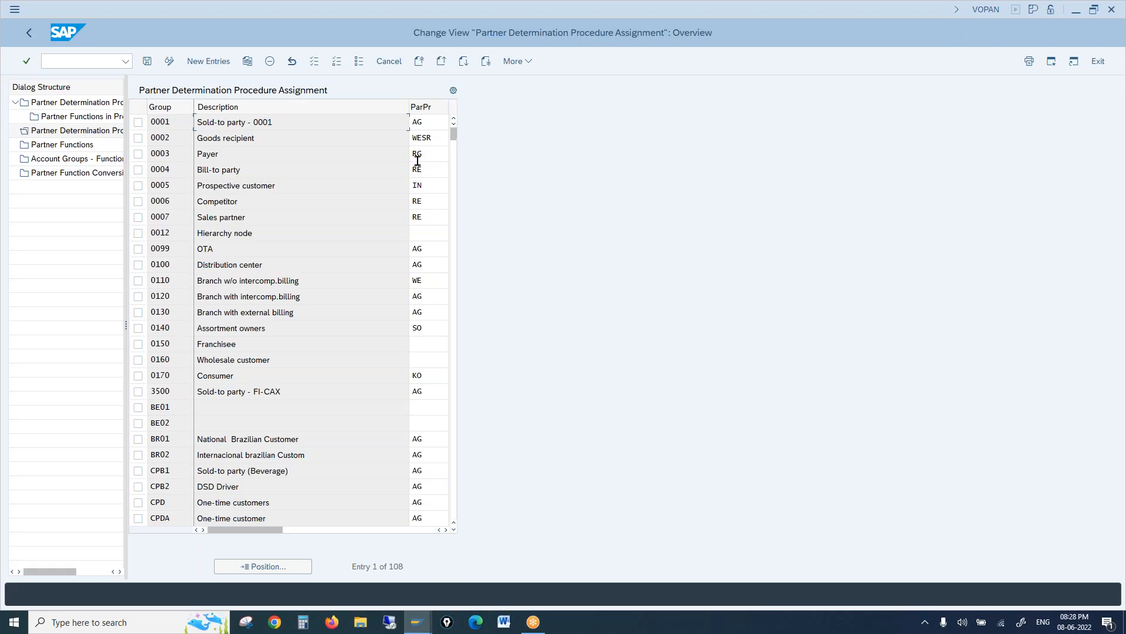
click(437, 121)
click(167, 122)
double_click(167, 122)
click(66, 136)
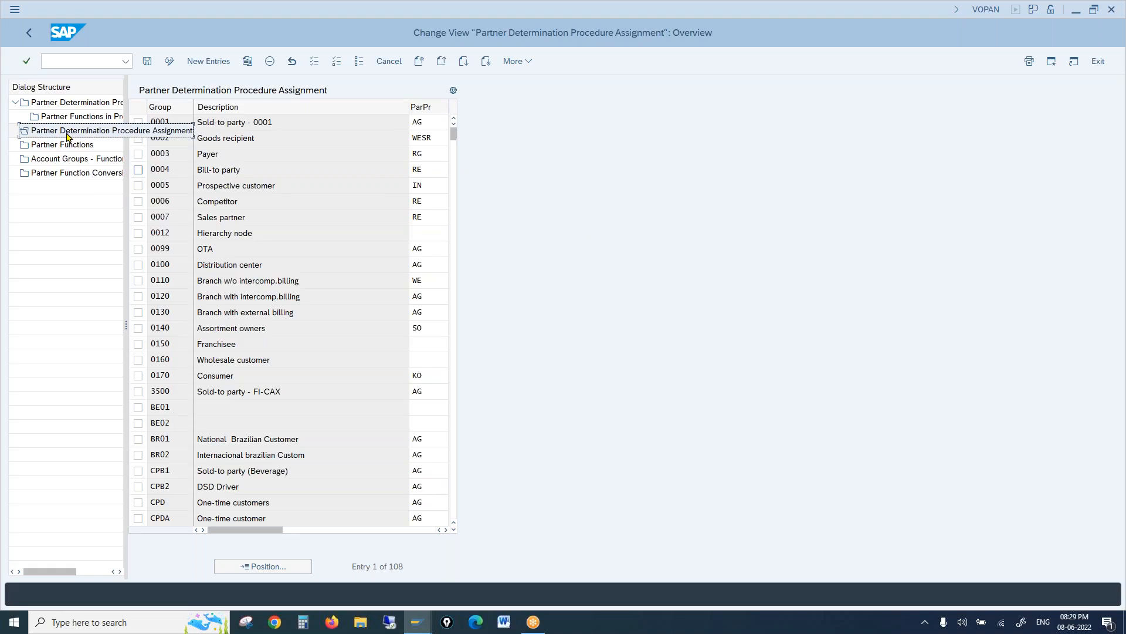
double_click(43, 165)
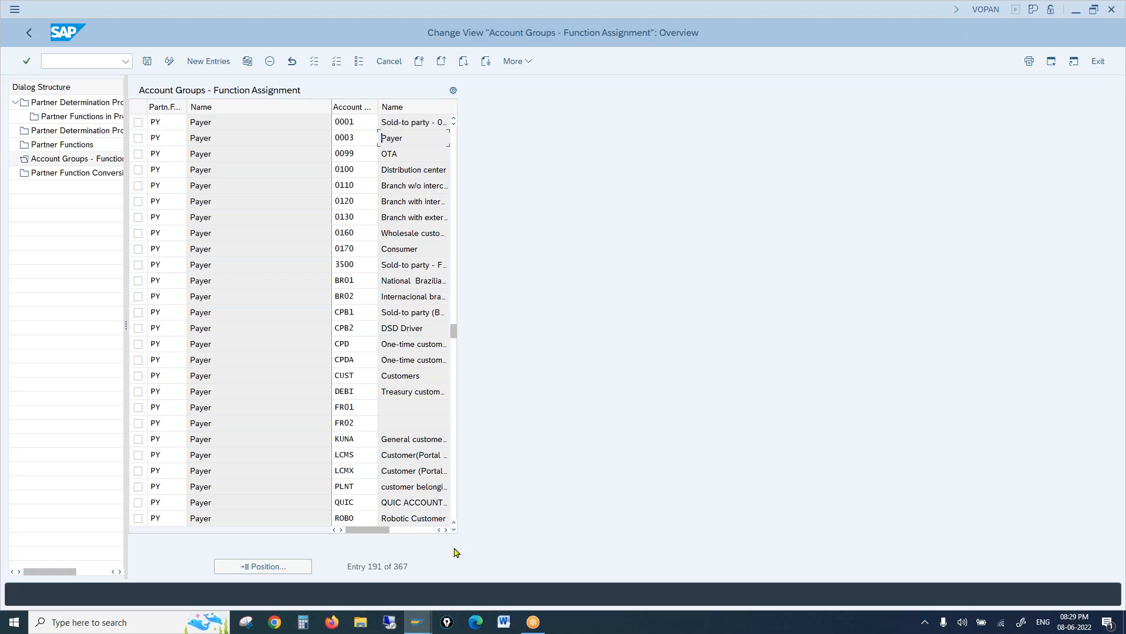
Switch to the customer change session and start transaction XD01 there to create a customer
mouse_move(419, 623)
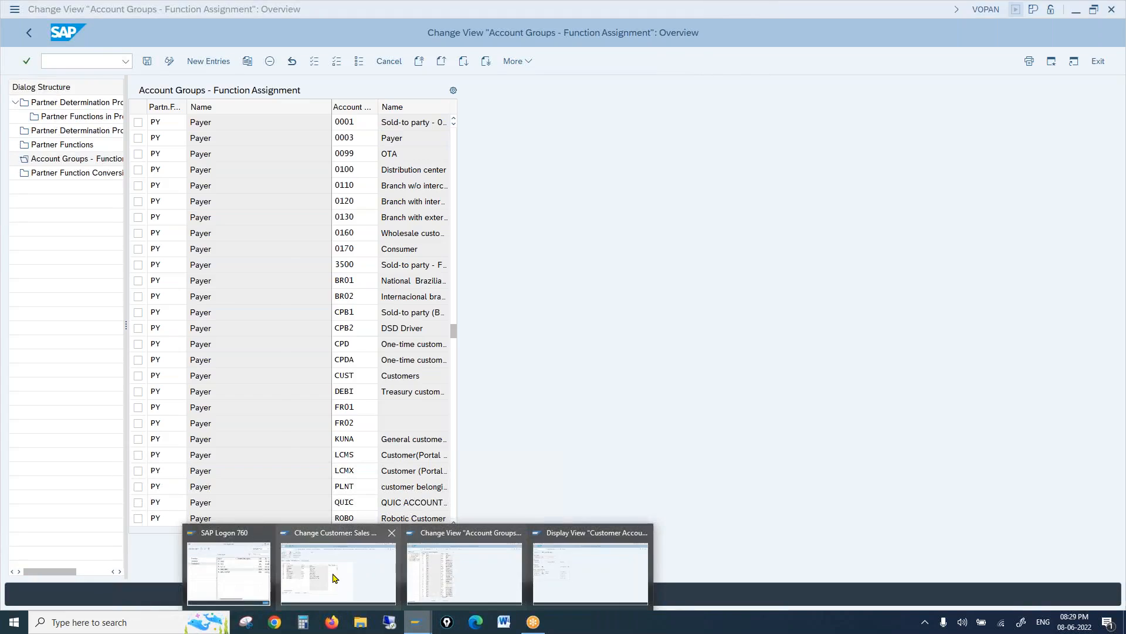
click(335, 579)
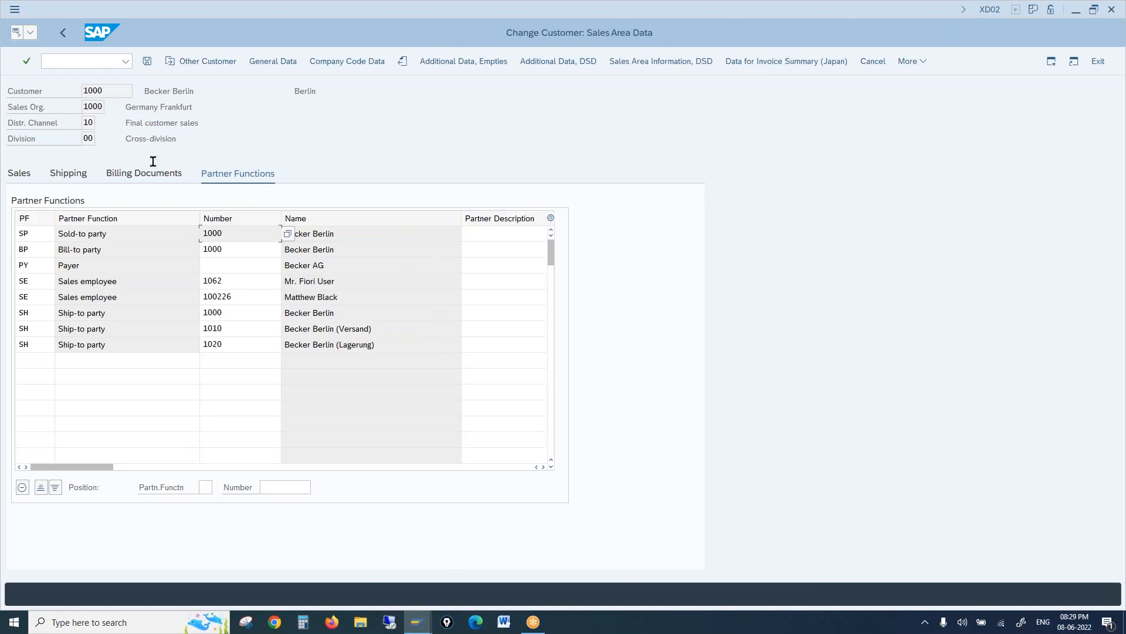
click(74, 60)
text(/nxd01)
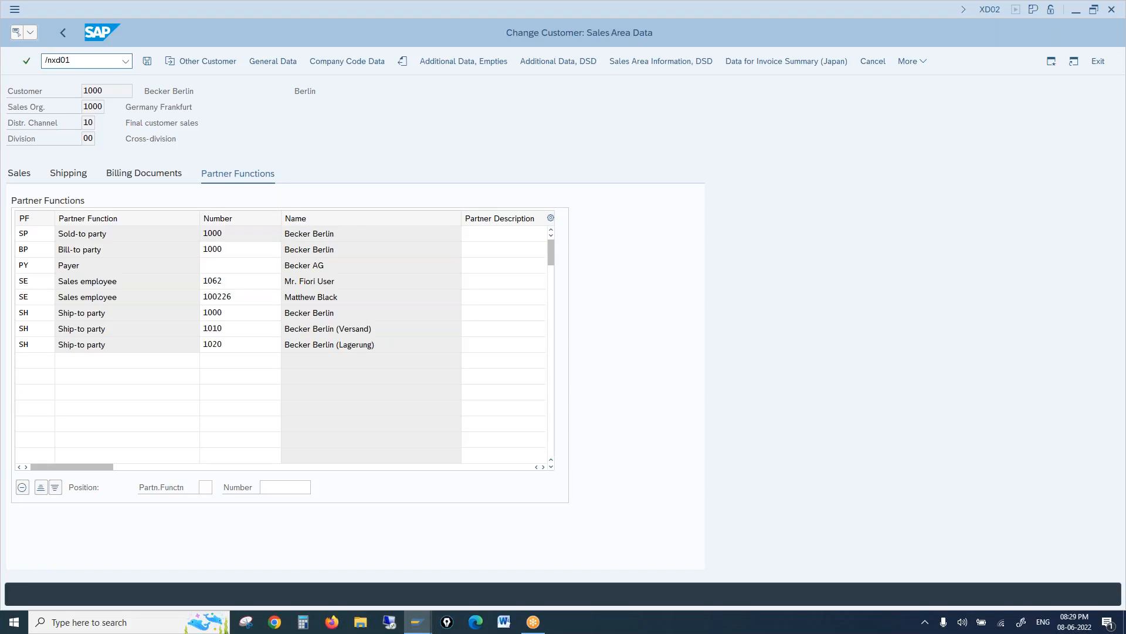
key(Return)
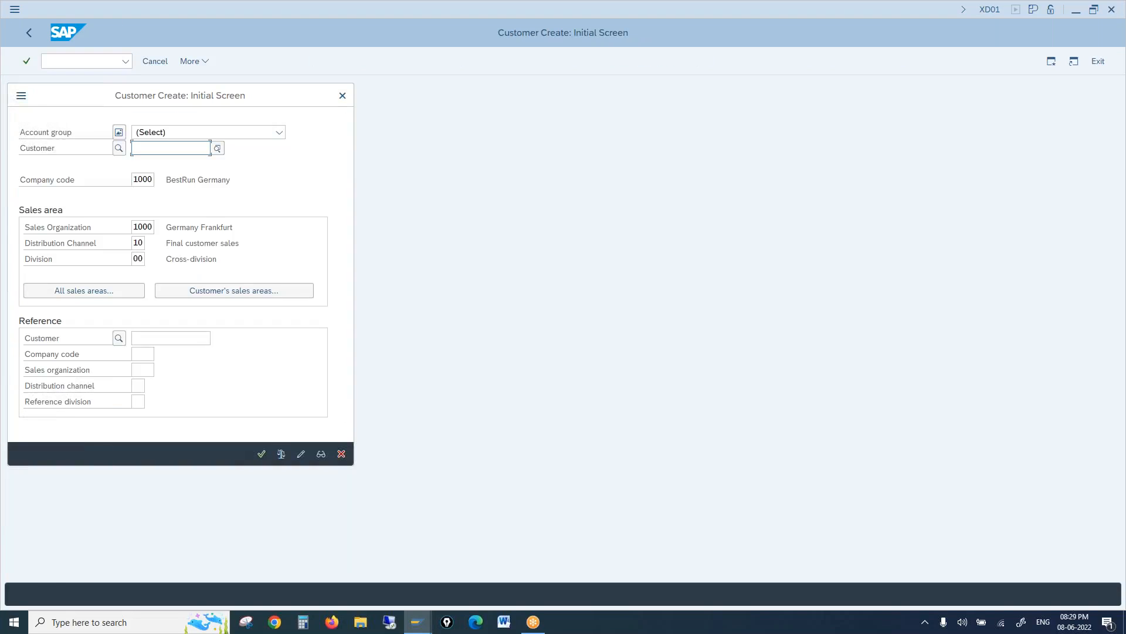
Choose account group 0001 Sold-to party, enter a customer number and proceed to the customer's general data
click(176, 134)
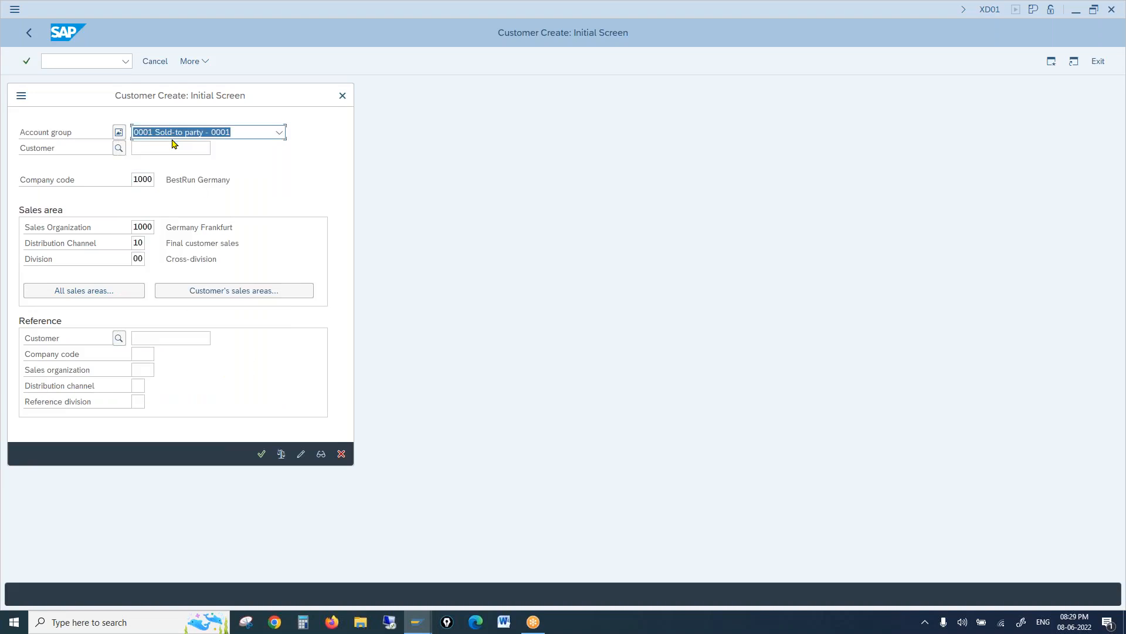
key(Return)
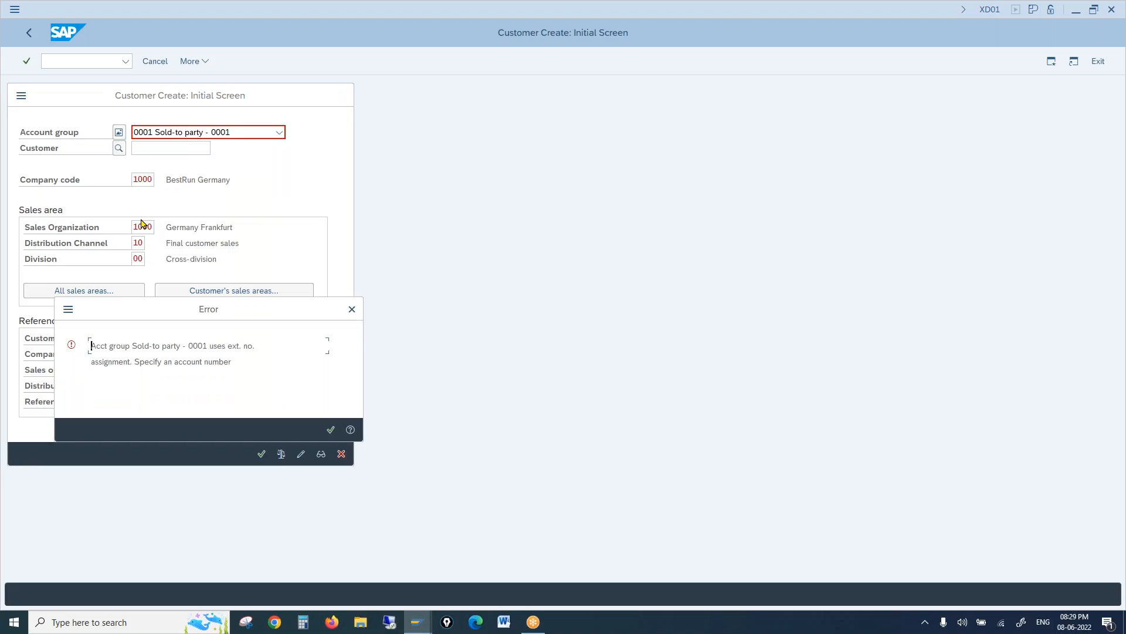
key(Return)
text(aa)
key(Return)
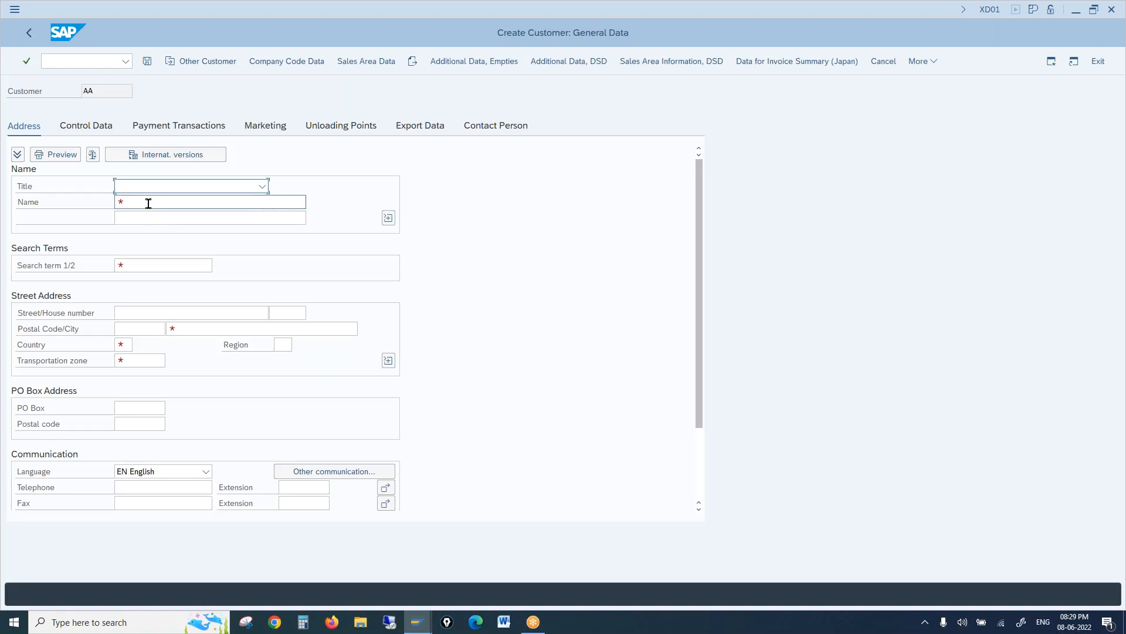
Fill in the address data with title DOCT, the customer's name, search term aDS, city SFEF and country IN
text(DOCT)
click(164, 202)
text(sswd)
click(160, 264)
text(aDS)
click(182, 332)
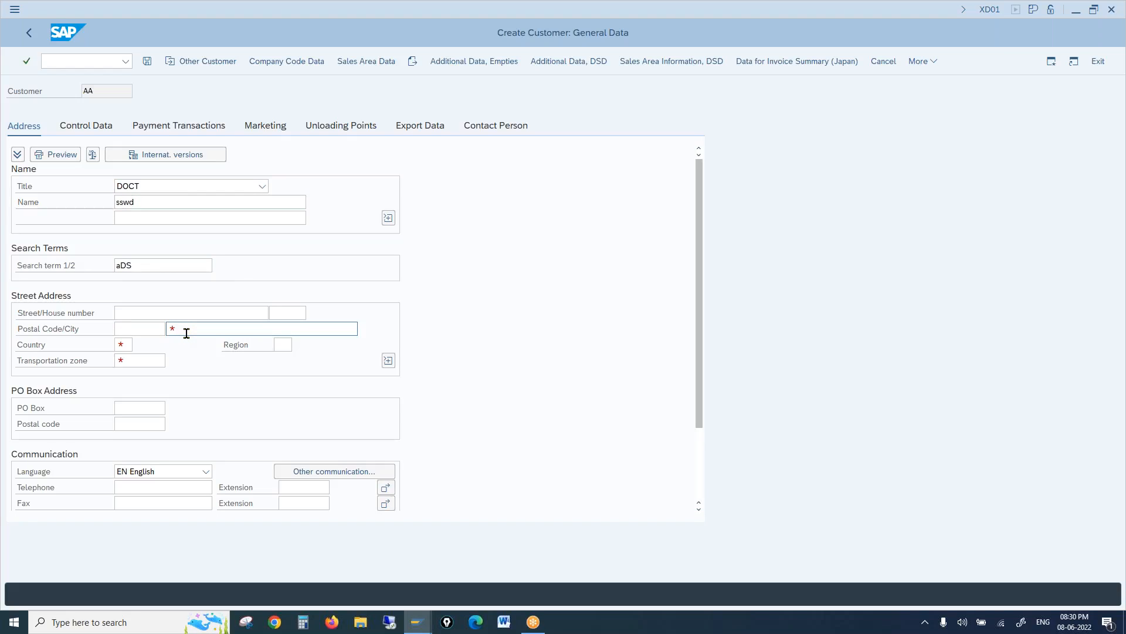
text(SFEF)
click(120, 344)
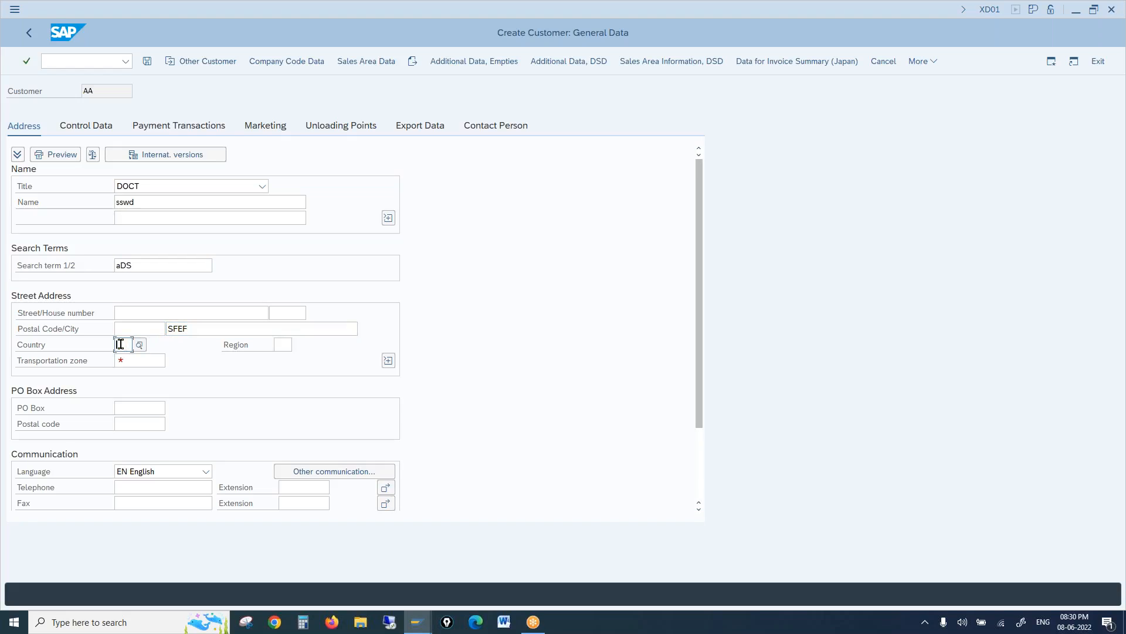
text(IN)
key(Return)
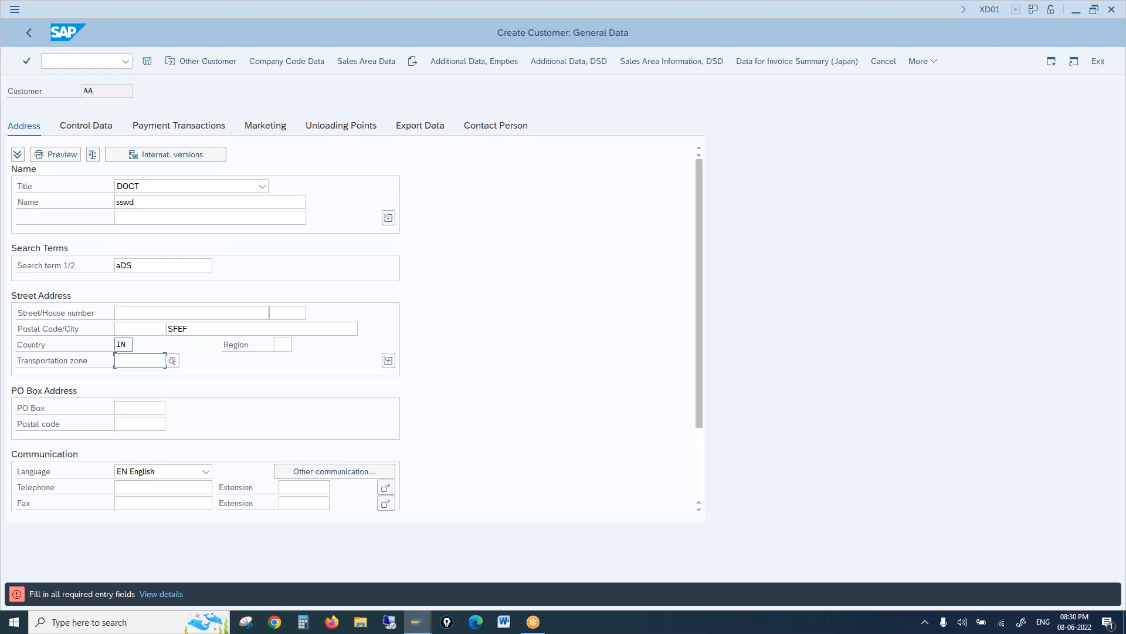
text(000000000000000000000000)
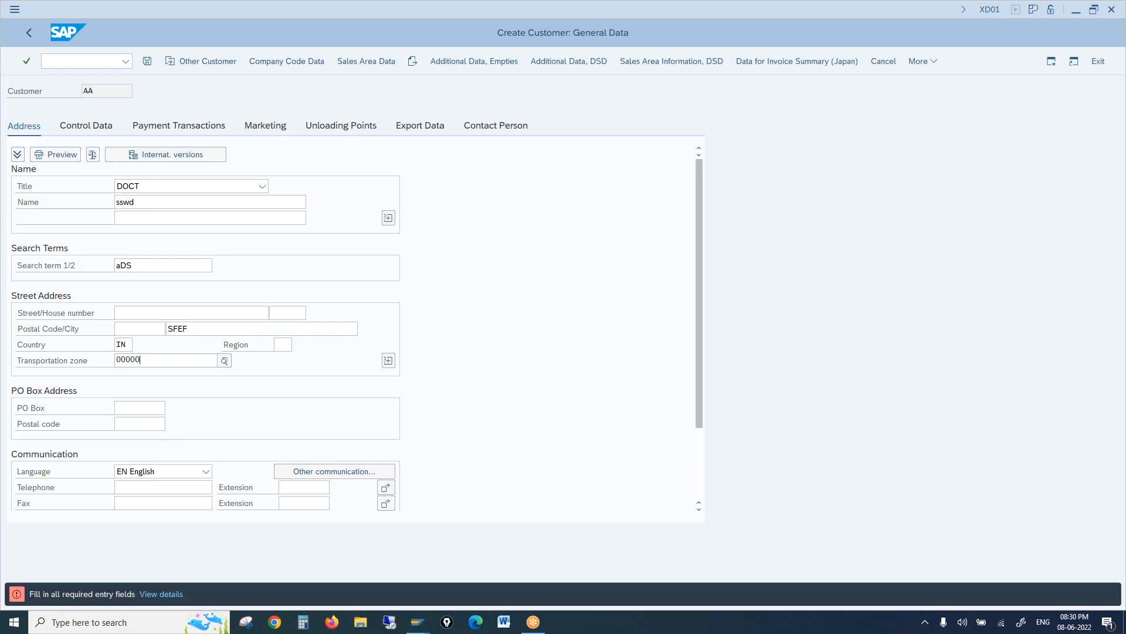
key(Return)
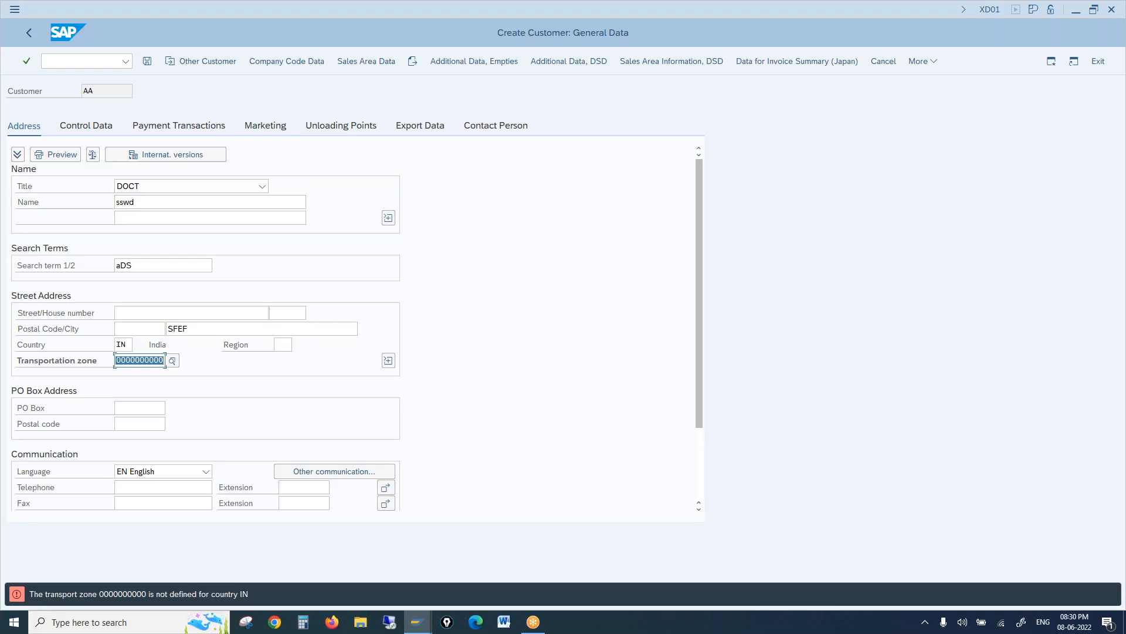
key(BackSpace)
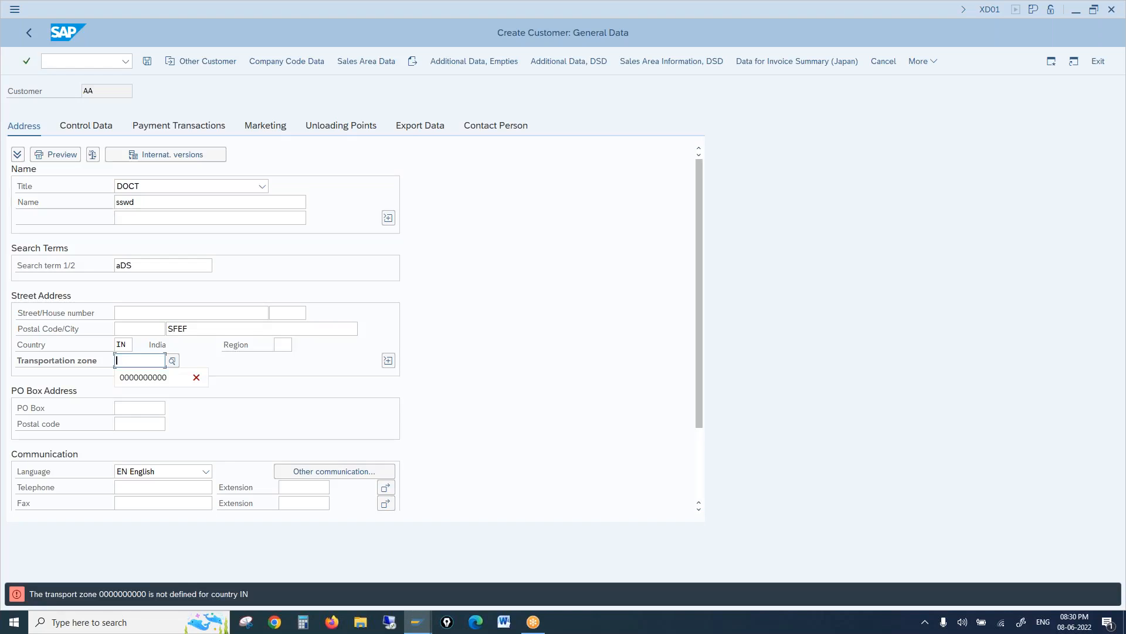
click(174, 371)
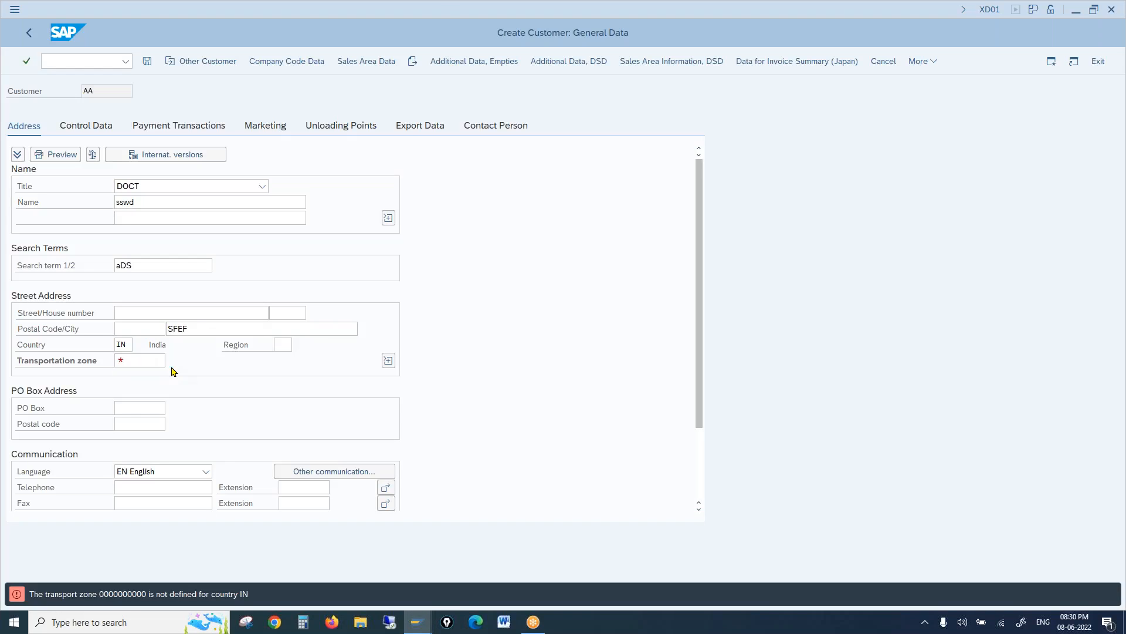
key(F4)
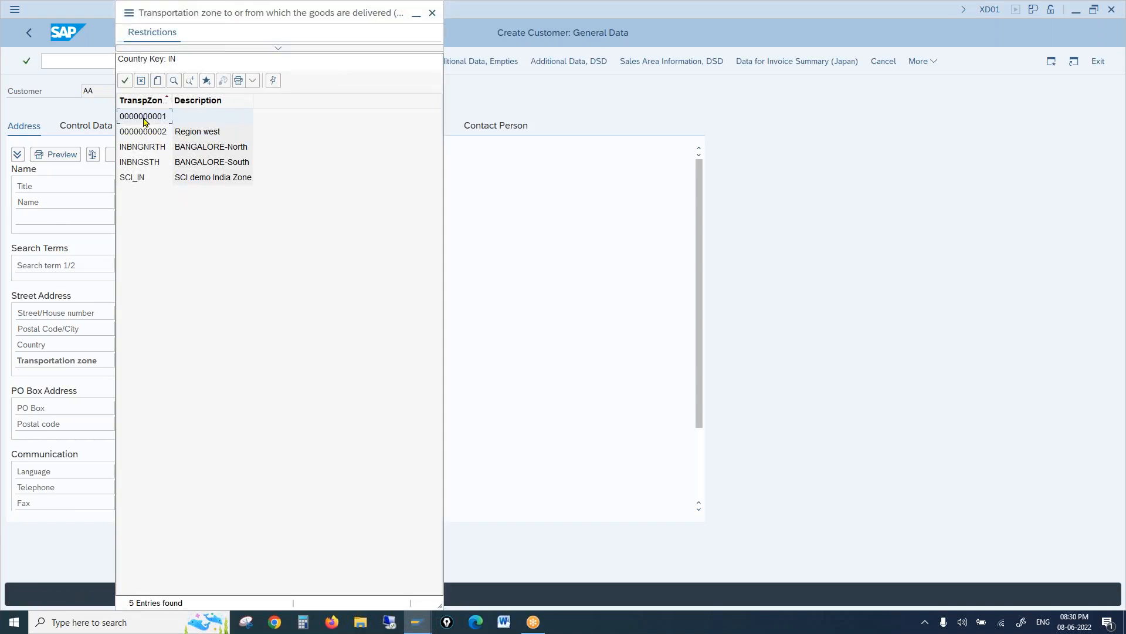
key(Escape)
key(Return)
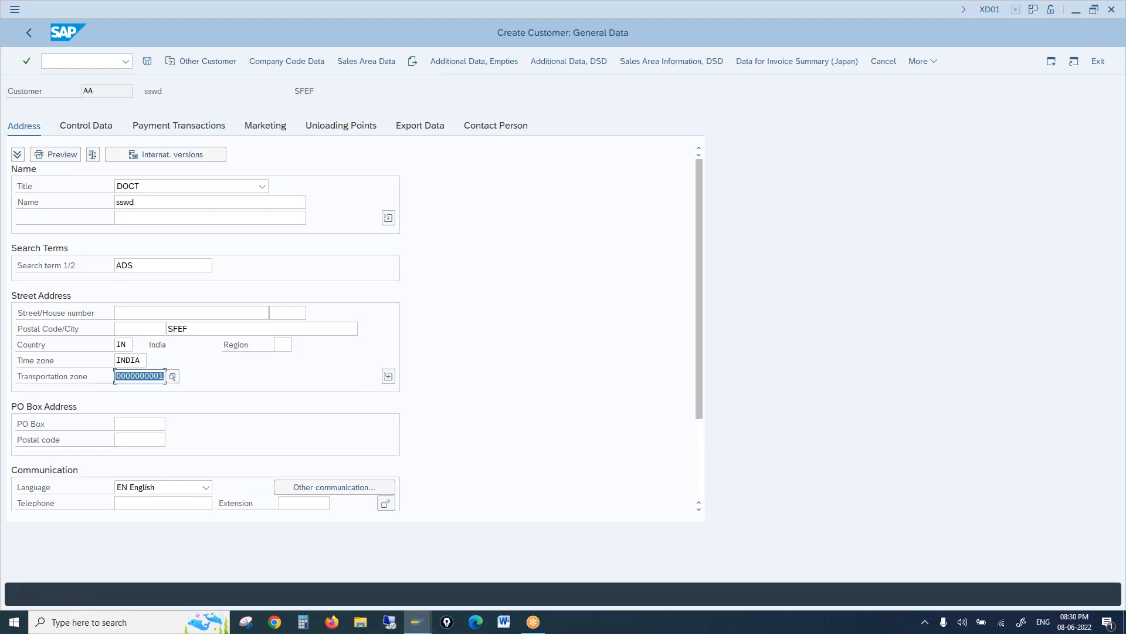
Open the customer's data for company code 1000 and set the reconciliation account to 140000
click(284, 61)
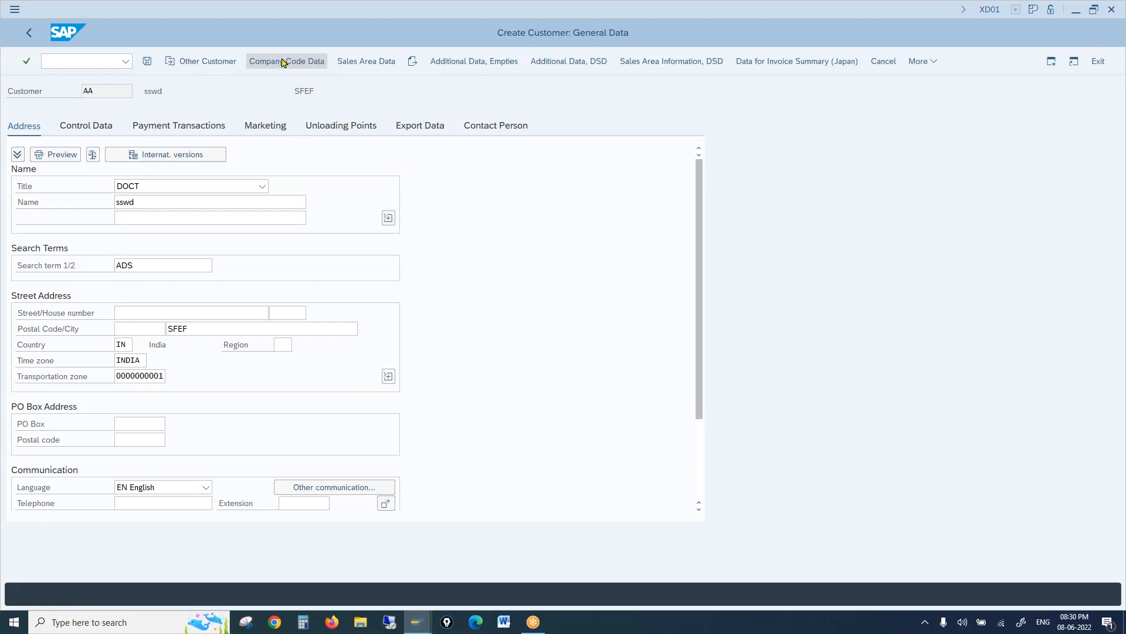
text(1000)
key(Return)
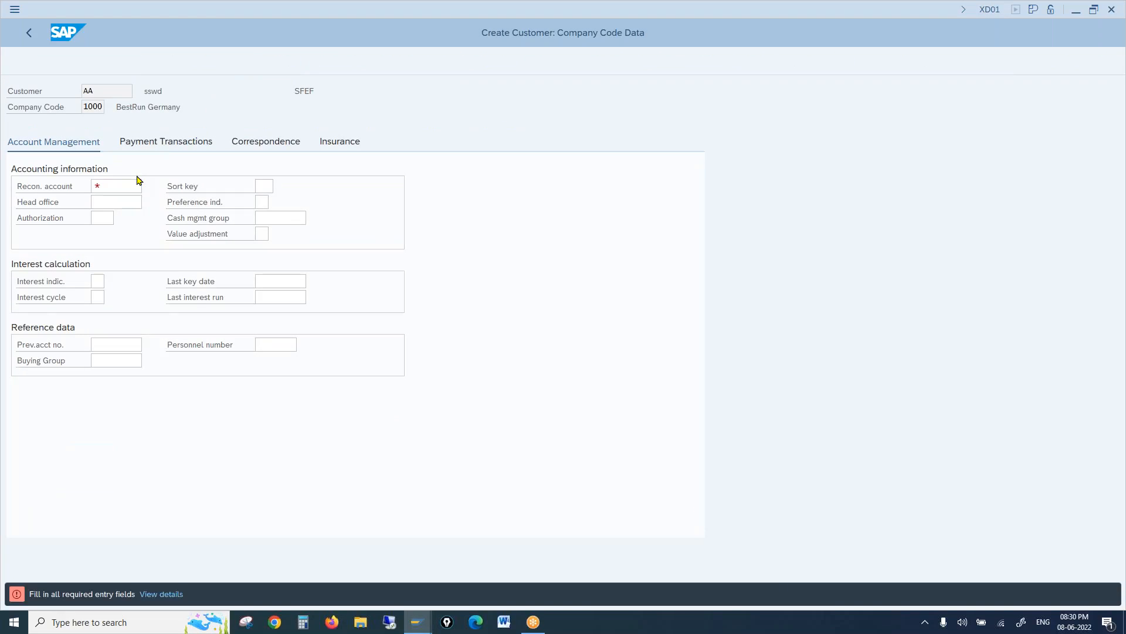
text(40000)
key(Return)
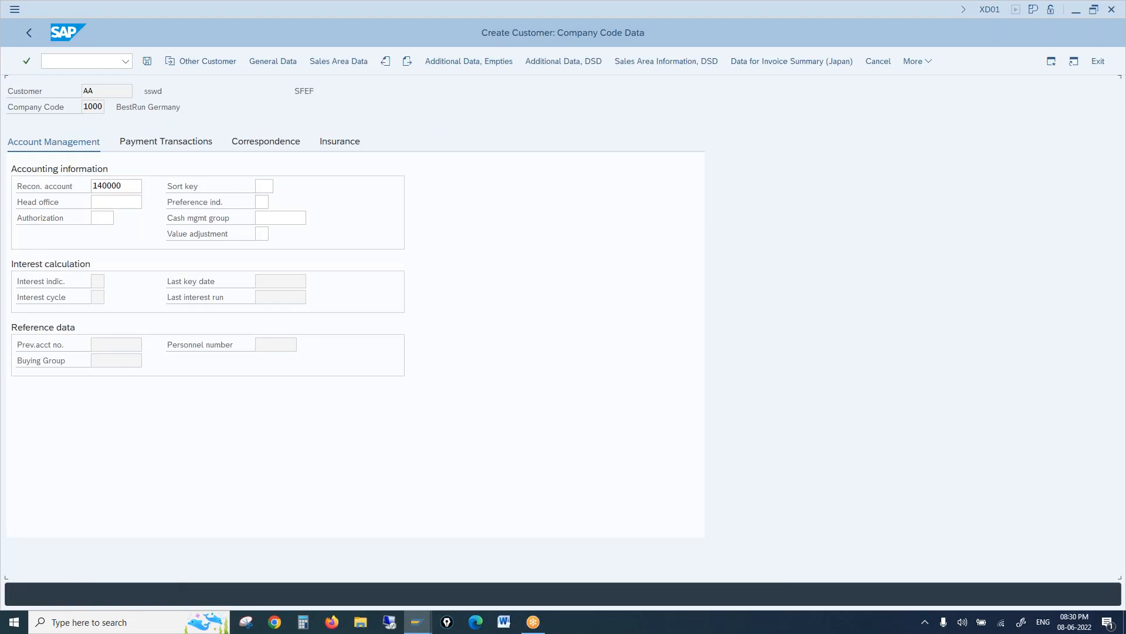
Open the new customer's sales area data and review the partner functions with their numbers, especially the sold-to party
click(340, 64)
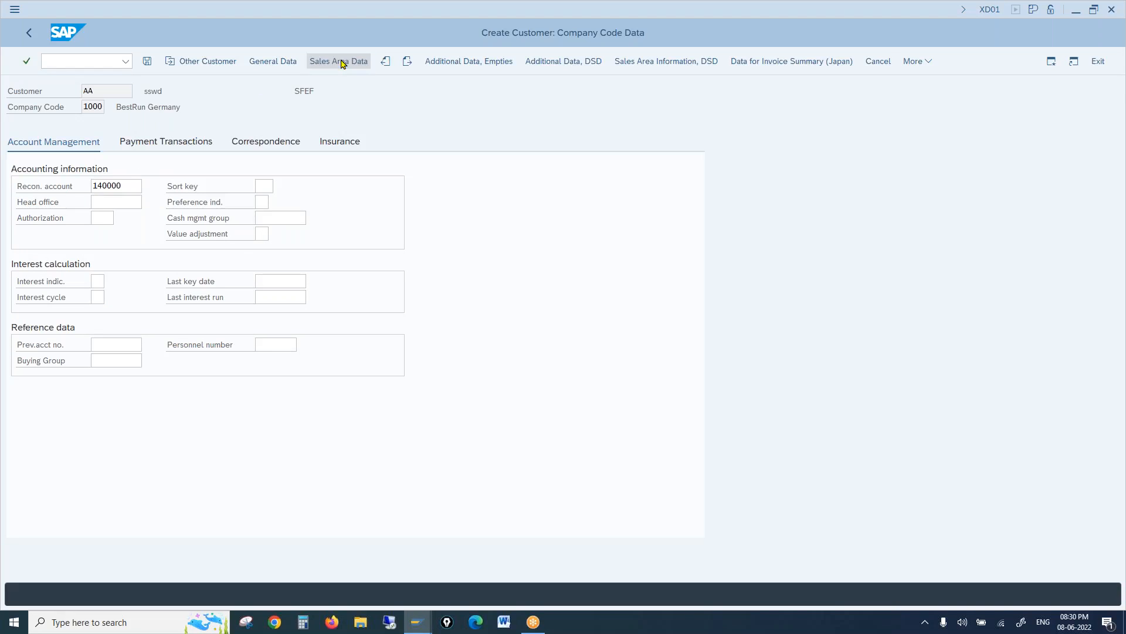
click(224, 176)
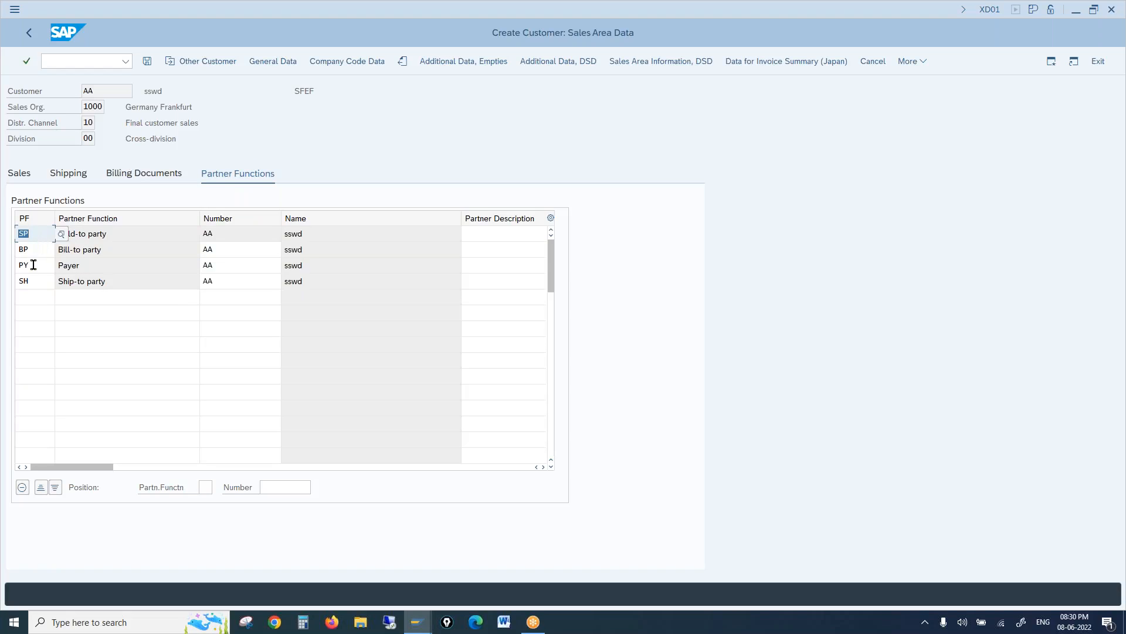
click(223, 234)
click(105, 91)
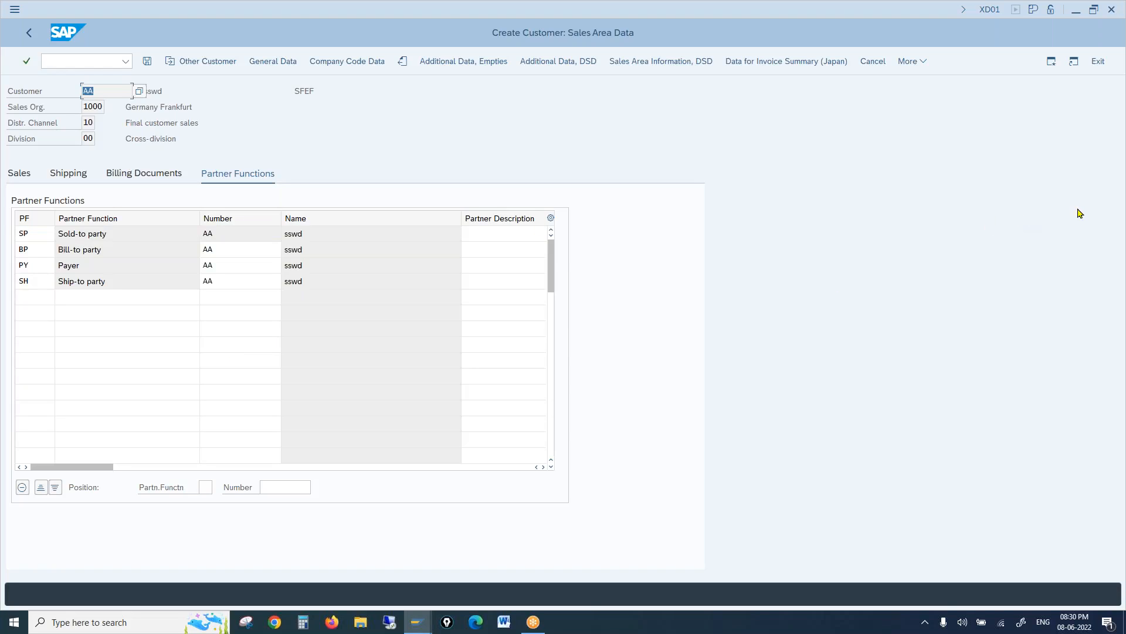
click(1122, 237)
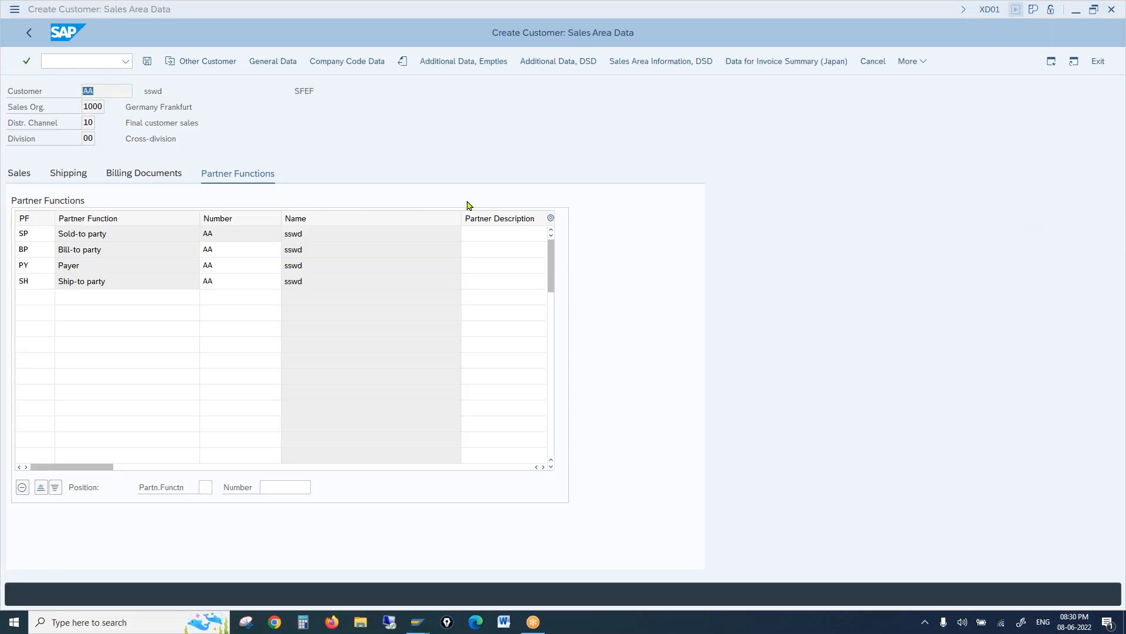
click(231, 234)
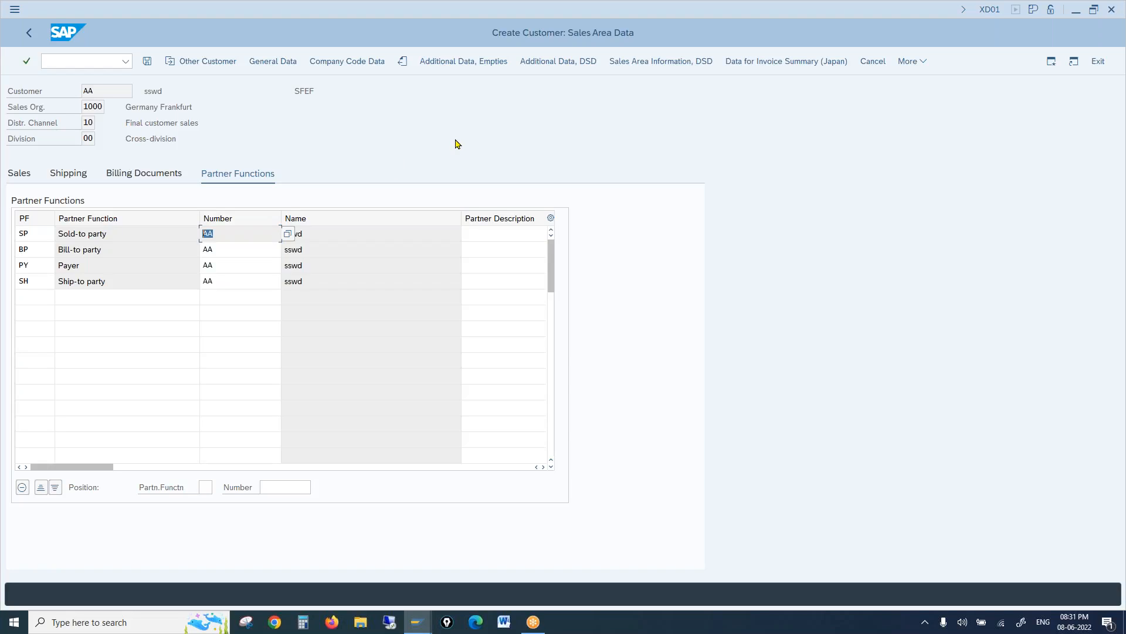
click(19, 233)
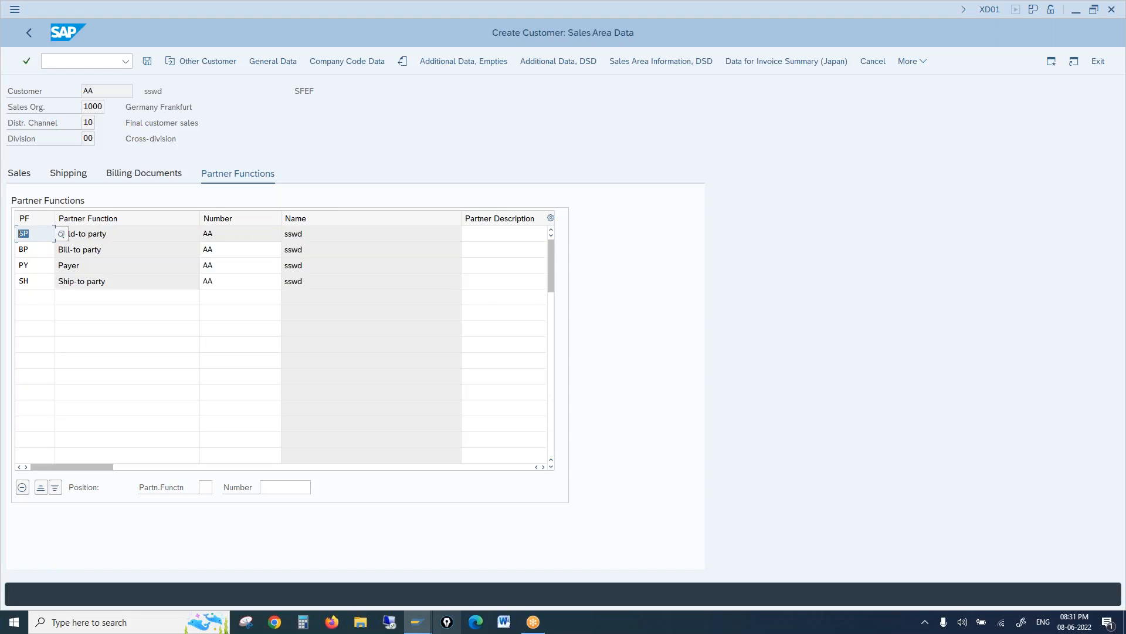
Switch to the VOPAN session and review the partner functions in procedure ZSP
click(416, 621)
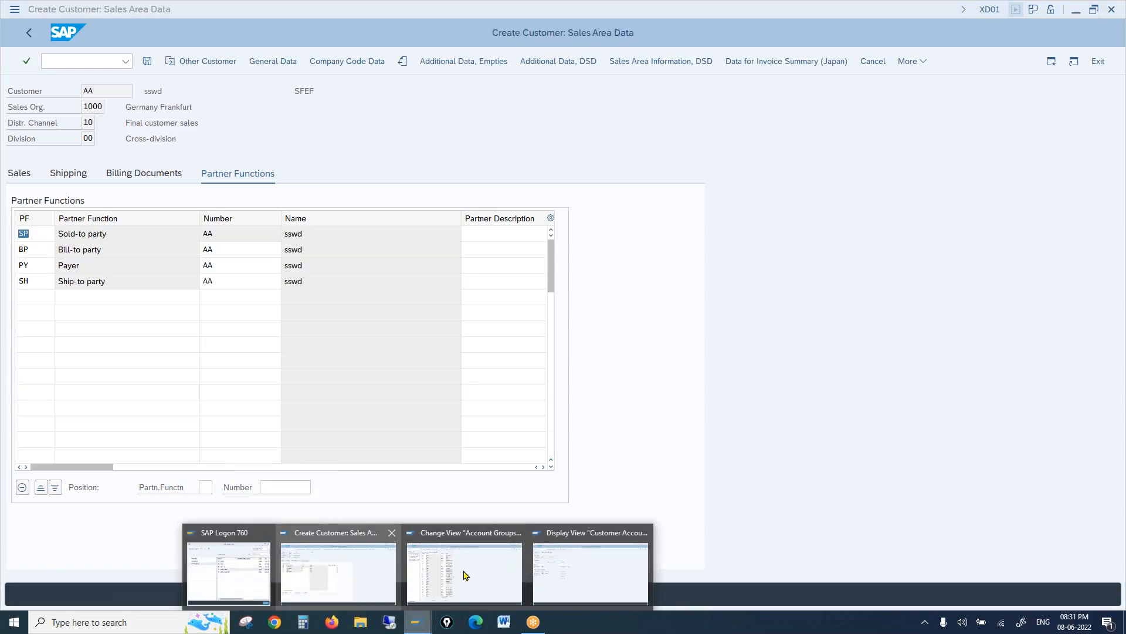
click(417, 587)
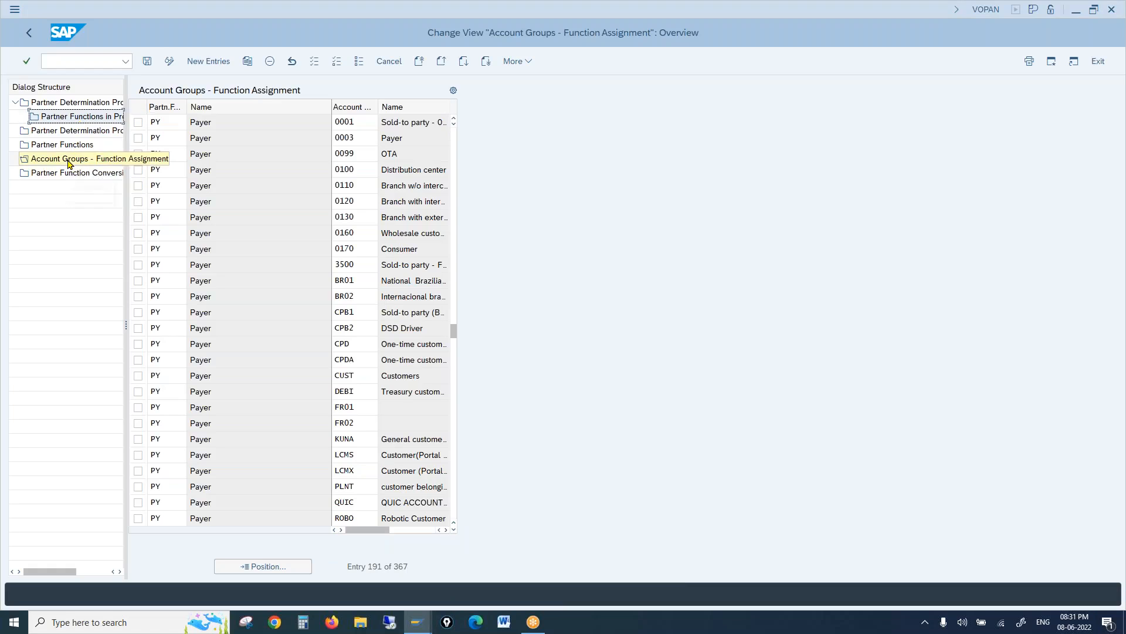
double_click(61, 118)
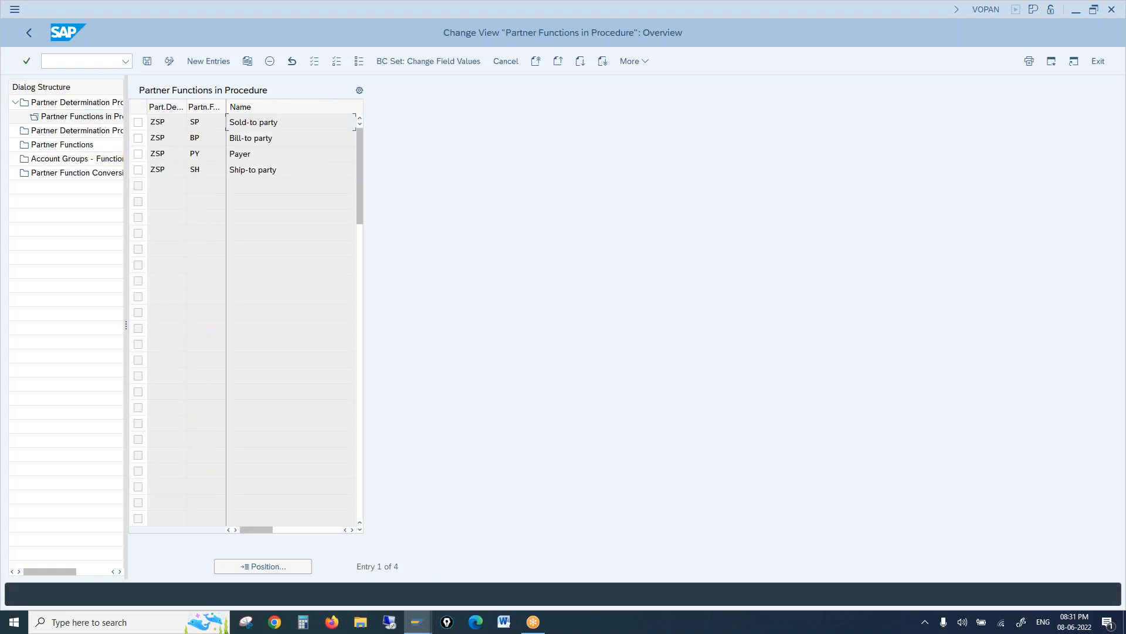
mouse_move(176, 121)
mouse_down()
mouse_move(151, 123)
mouse_move(188, 134)
mouse_move(164, 136)
mouse_up()
Display the account group function assignments and review the account groups assigned to partner function PY
double_click(94, 160)
click(157, 122)
click(363, 145)
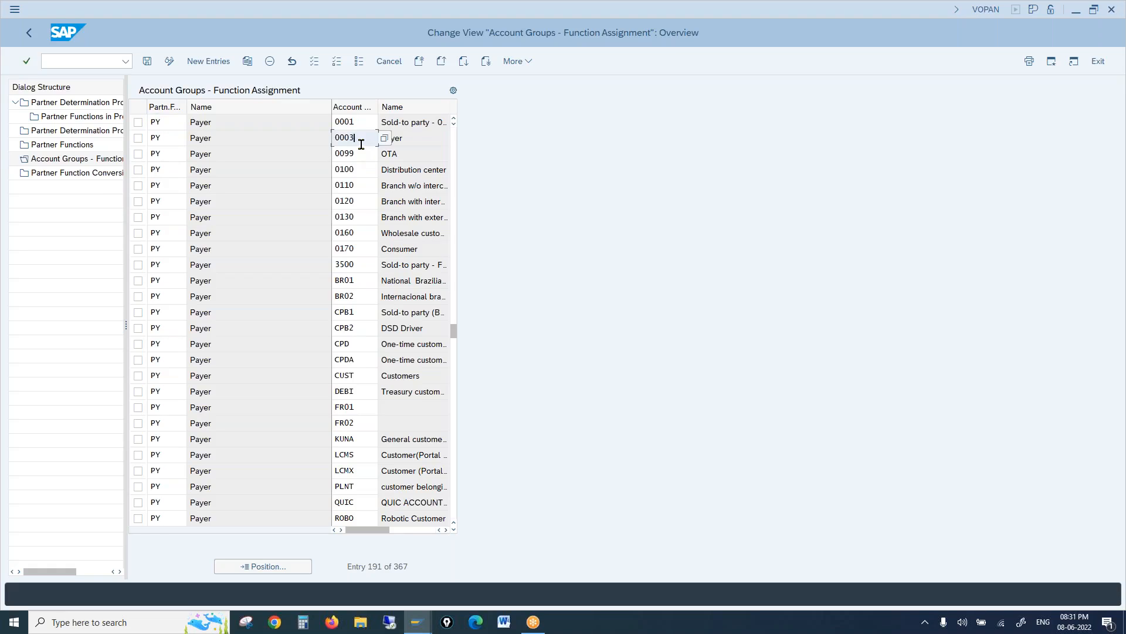
click(106, 120)
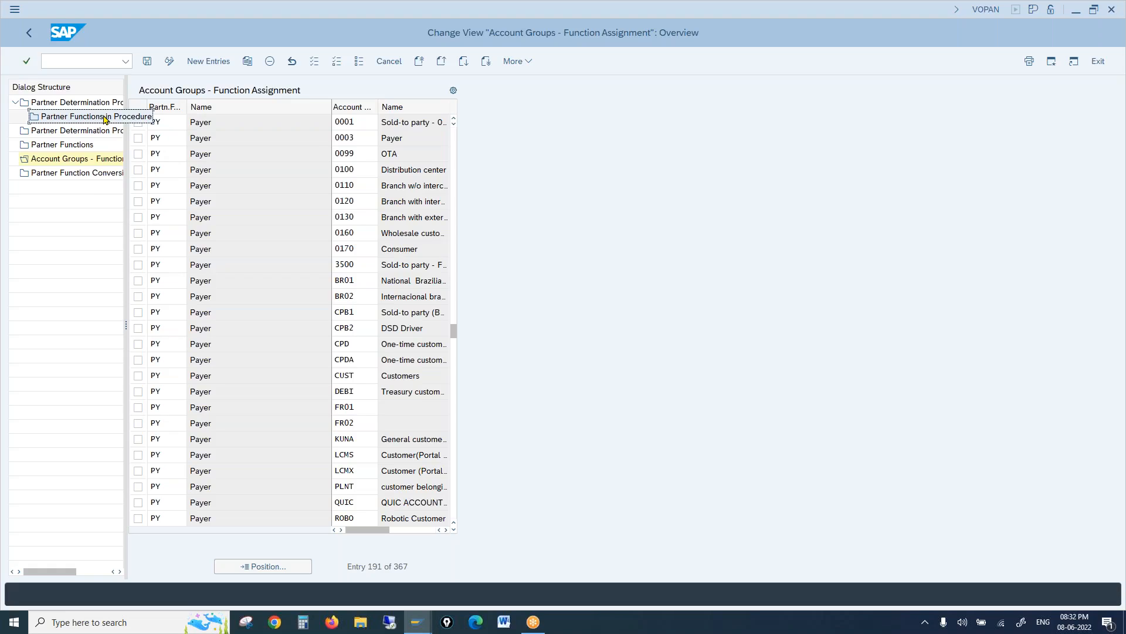
click(91, 163)
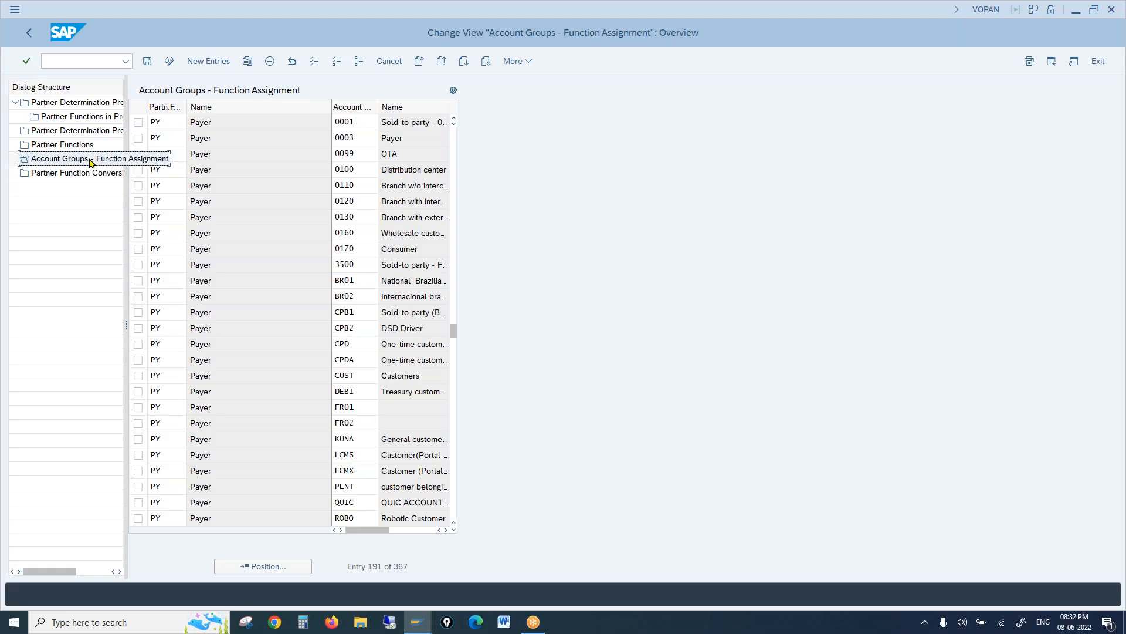
Return to the customer creation session and compare the sold-to and bill-to party entries in its partner functions
mouse_move(418, 622)
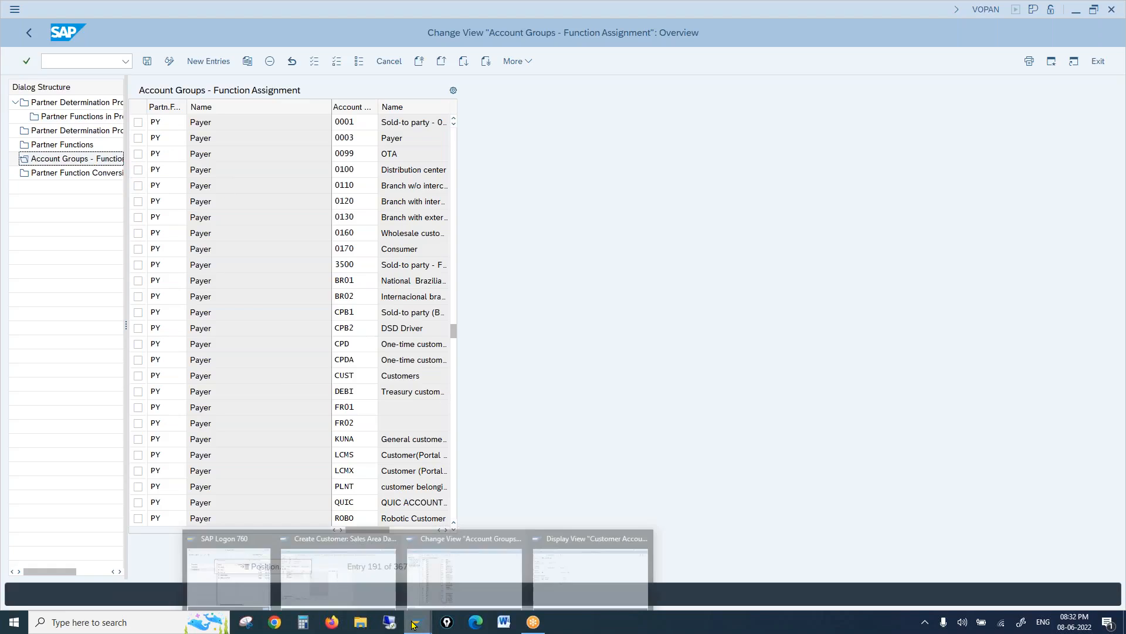
click(337, 592)
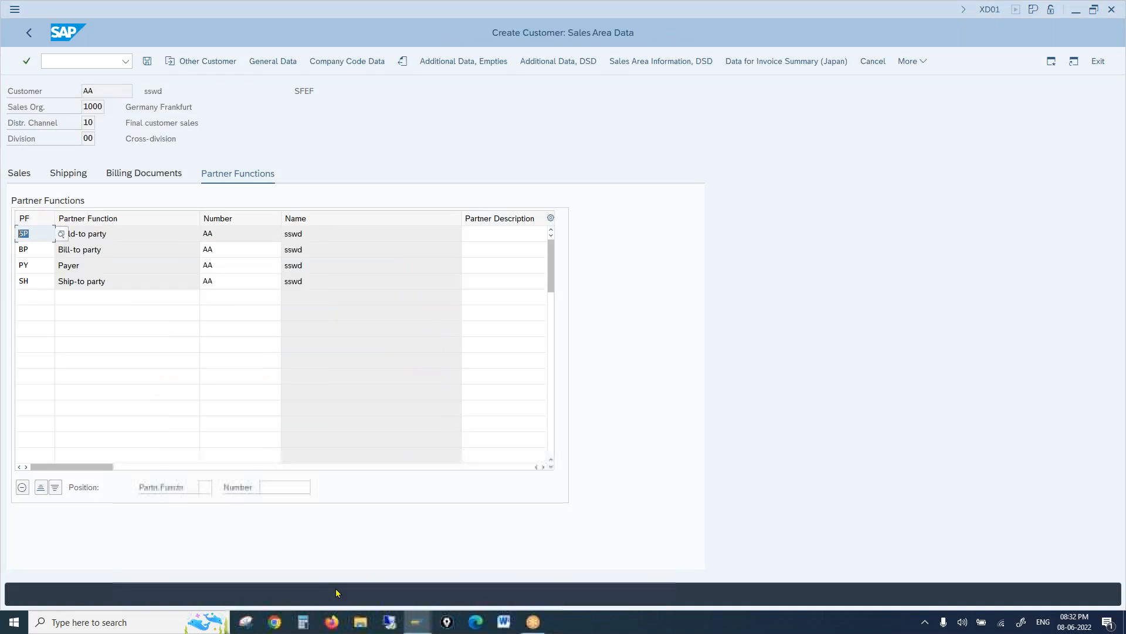
click(157, 339)
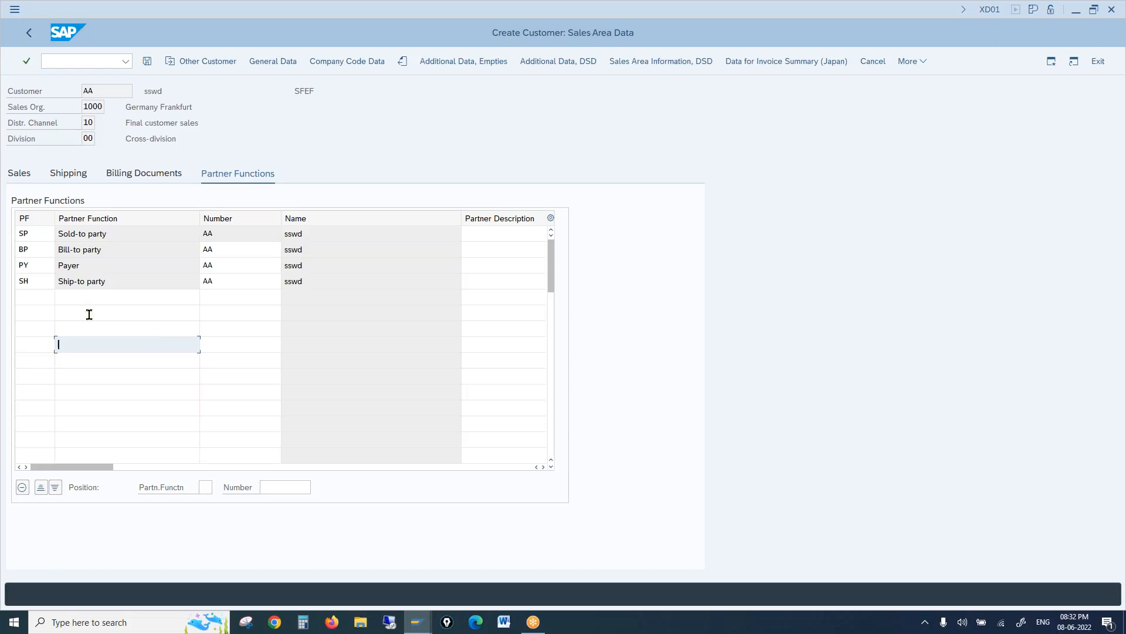
double_click(27, 234)
double_click(26, 249)
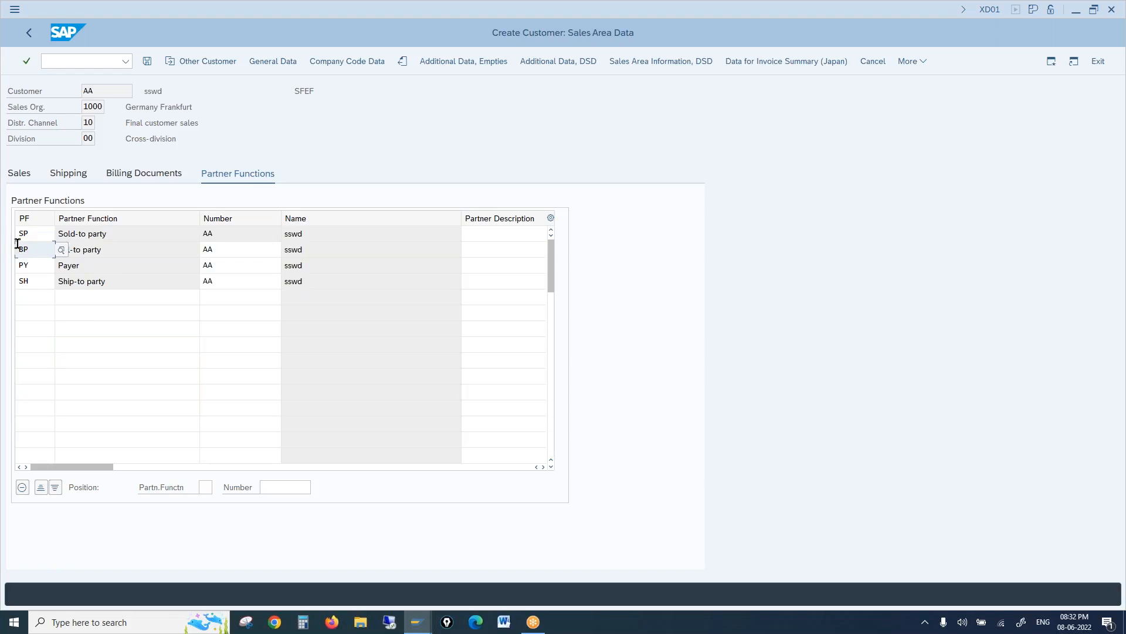
Review the payer and ship-to party rows and compare the numbers assigned to the sold-to and bill-to parties
double_click(33, 265)
click(37, 277)
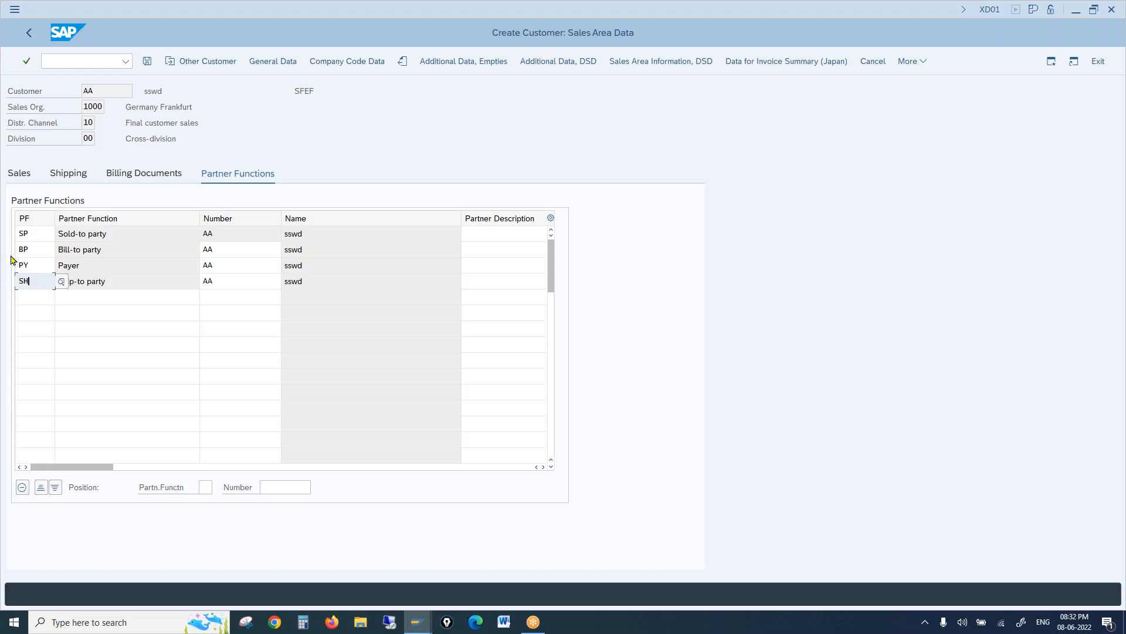
click(211, 234)
click(216, 249)
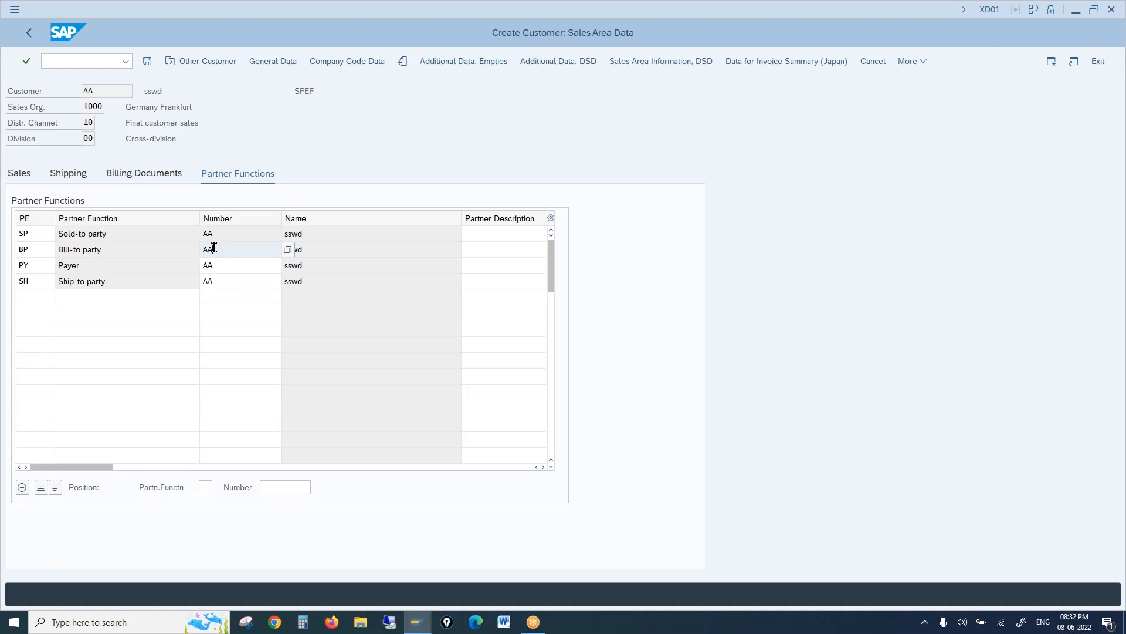
click(220, 235)
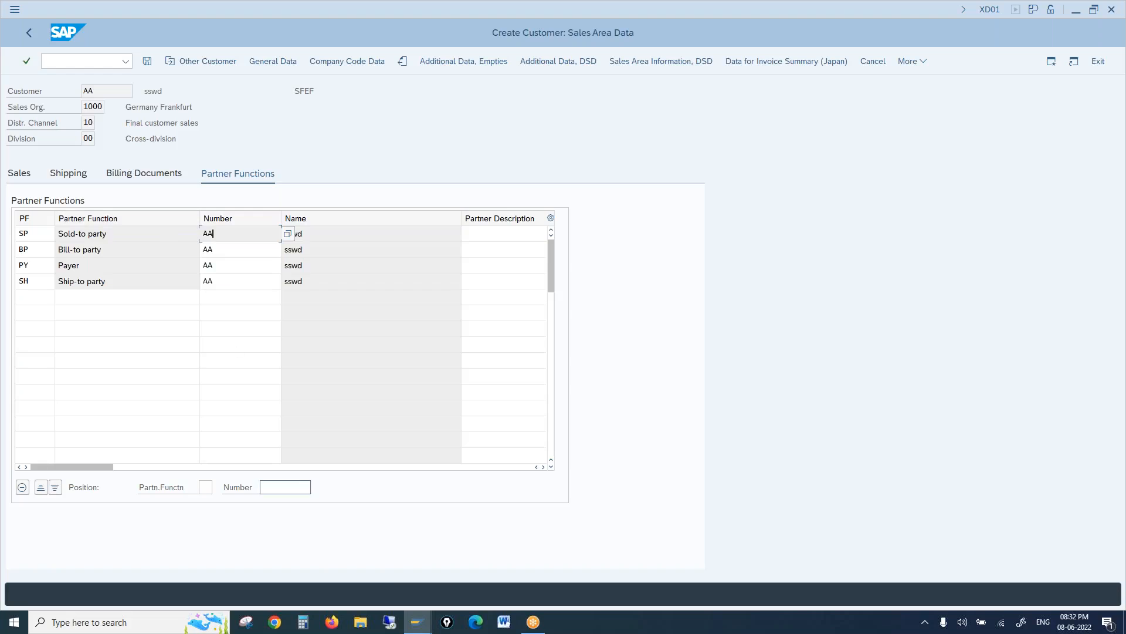
Check the payer's account group assignments in the VOPAN session and return to the customer creation session
mouse_move(418, 623)
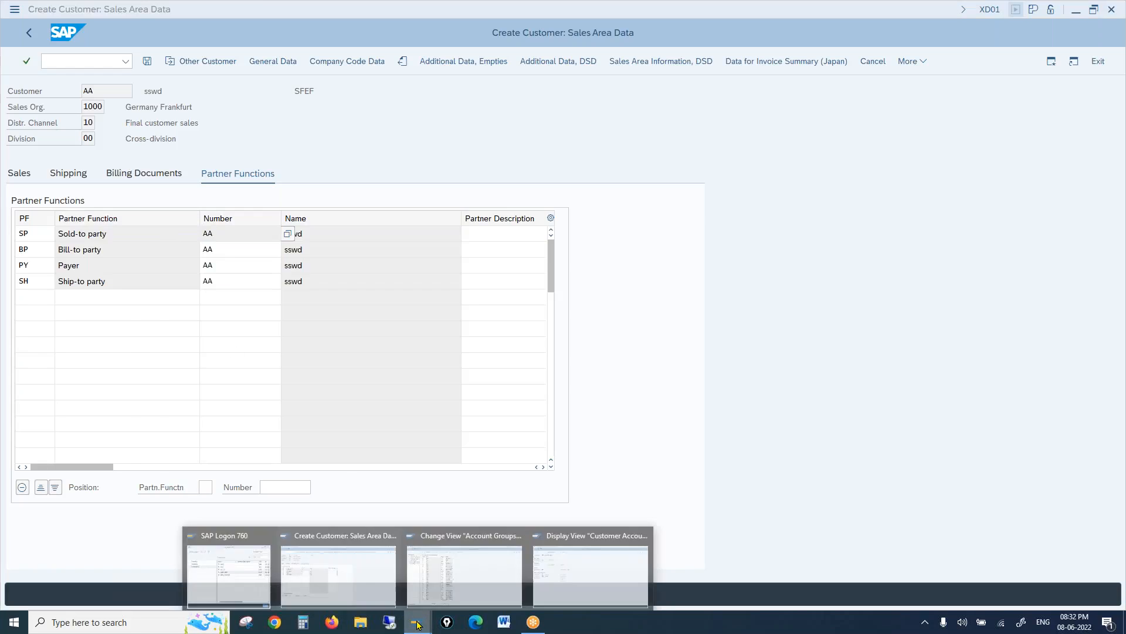
click(434, 581)
click(588, 285)
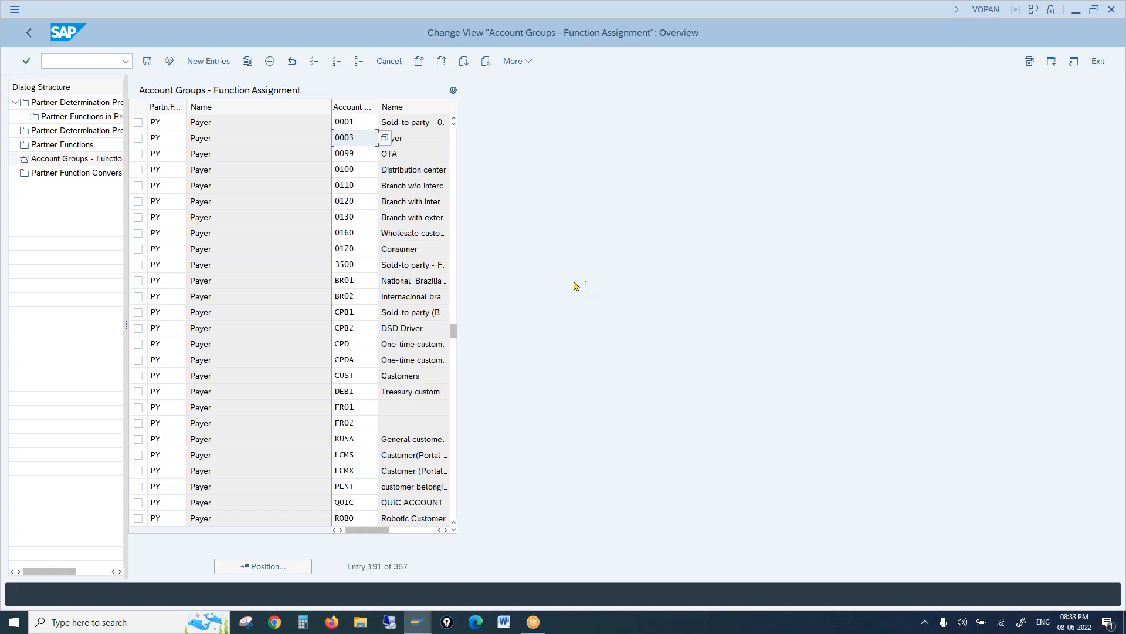
mouse_move(418, 622)
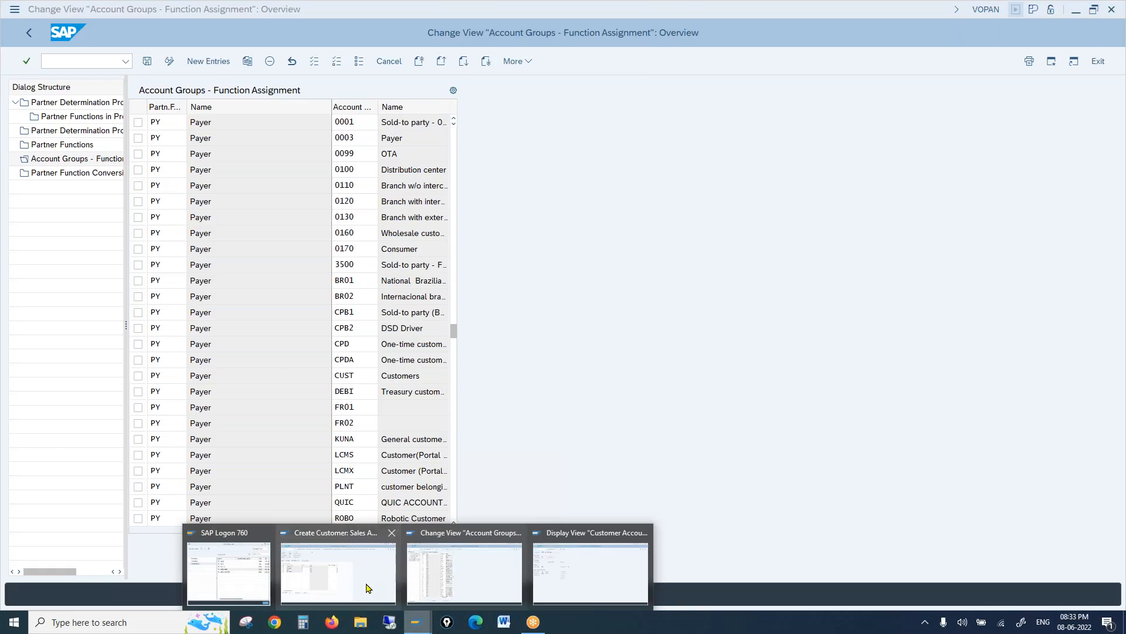
click(367, 587)
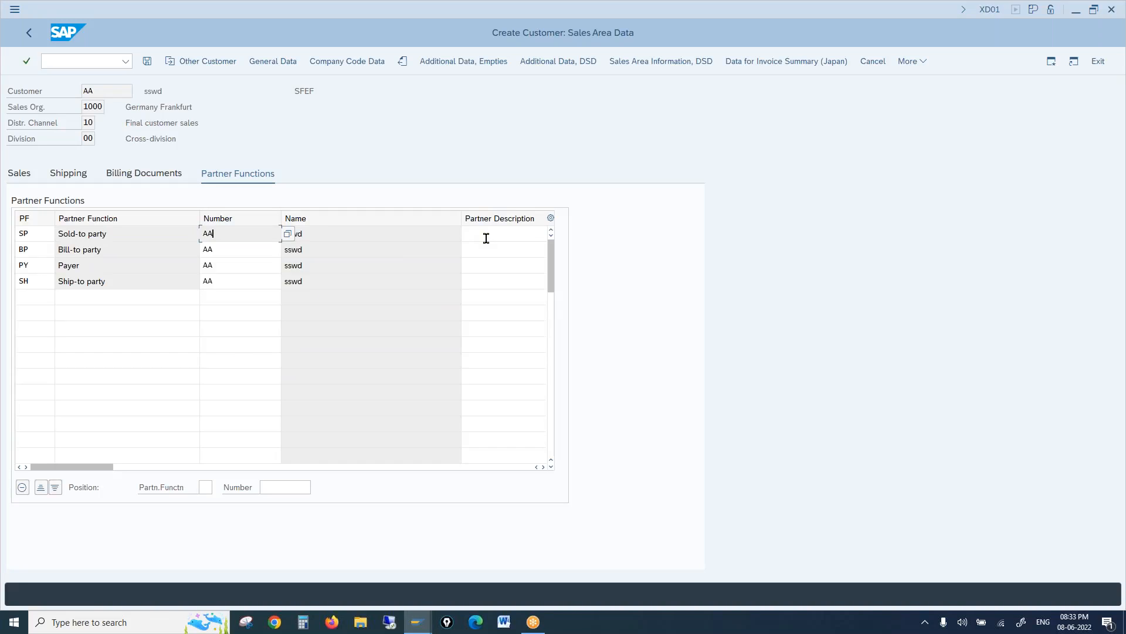
Narrow the Name column in the customer's partner functions table and inspect the Default Partner column
click(517, 234)
drag(462, 219, 321, 218)
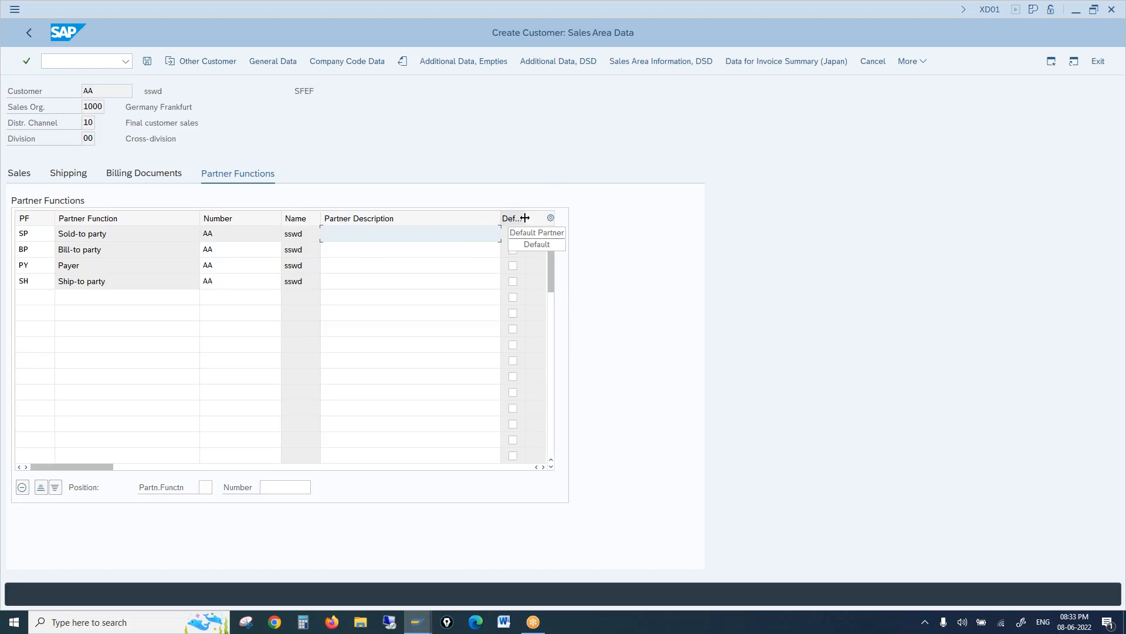
mouse_move(516, 218)
mouse_down()
mouse_move(503, 219)
mouse_move(515, 219)
mouse_up()
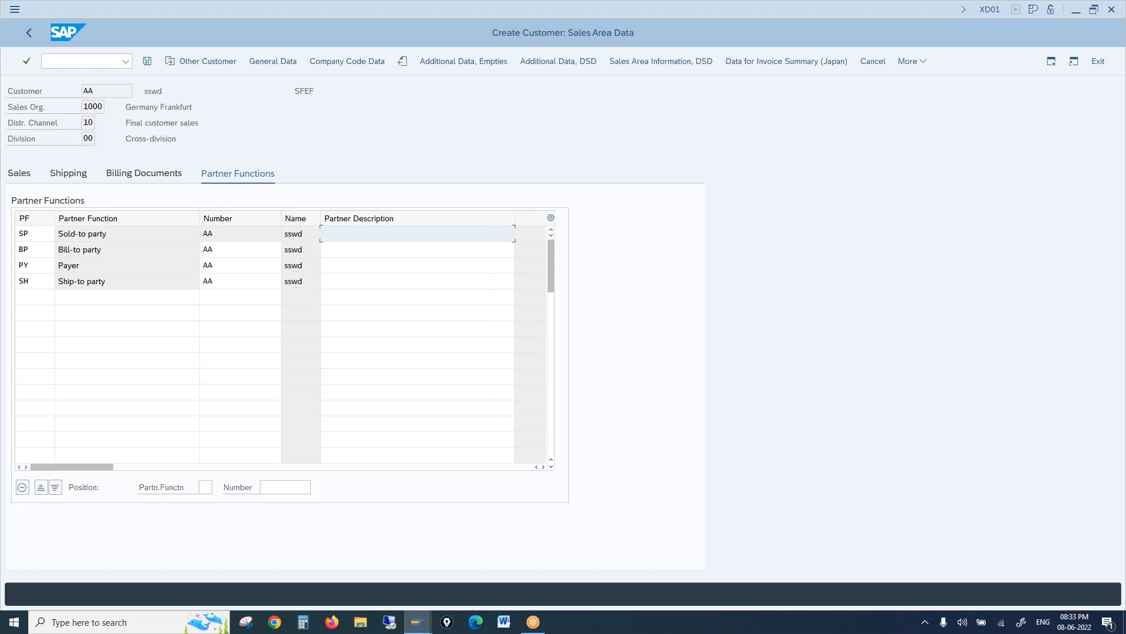
Look through all remaining columns of the new customer's partner functions table for the default partner setting
click(543, 468)
click(543, 467)
click(544, 468)
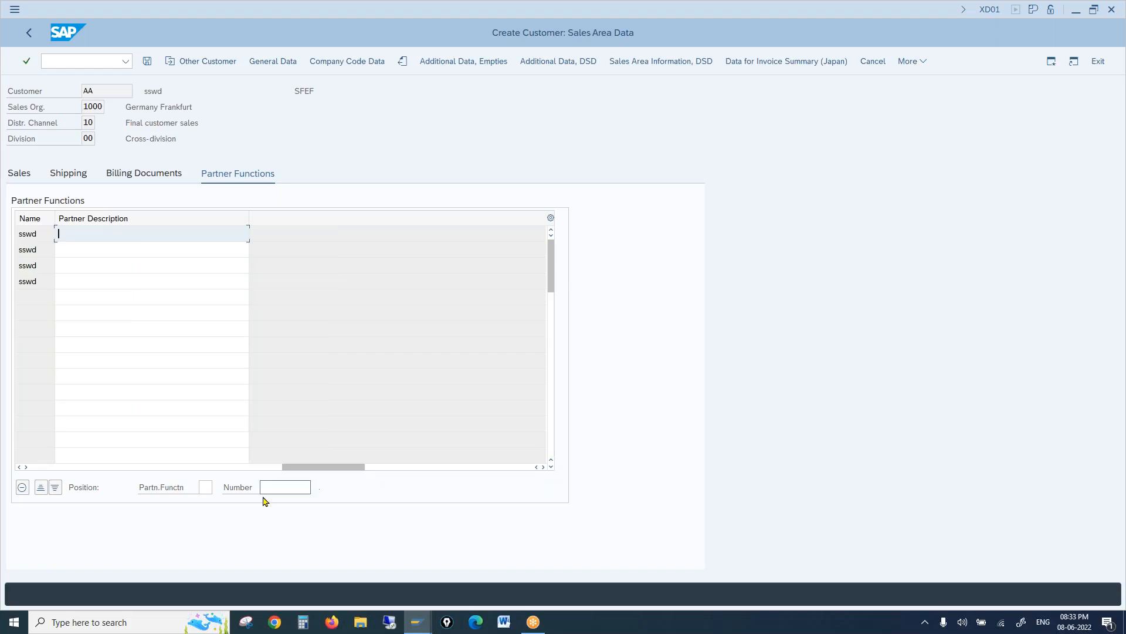
click(20, 468)
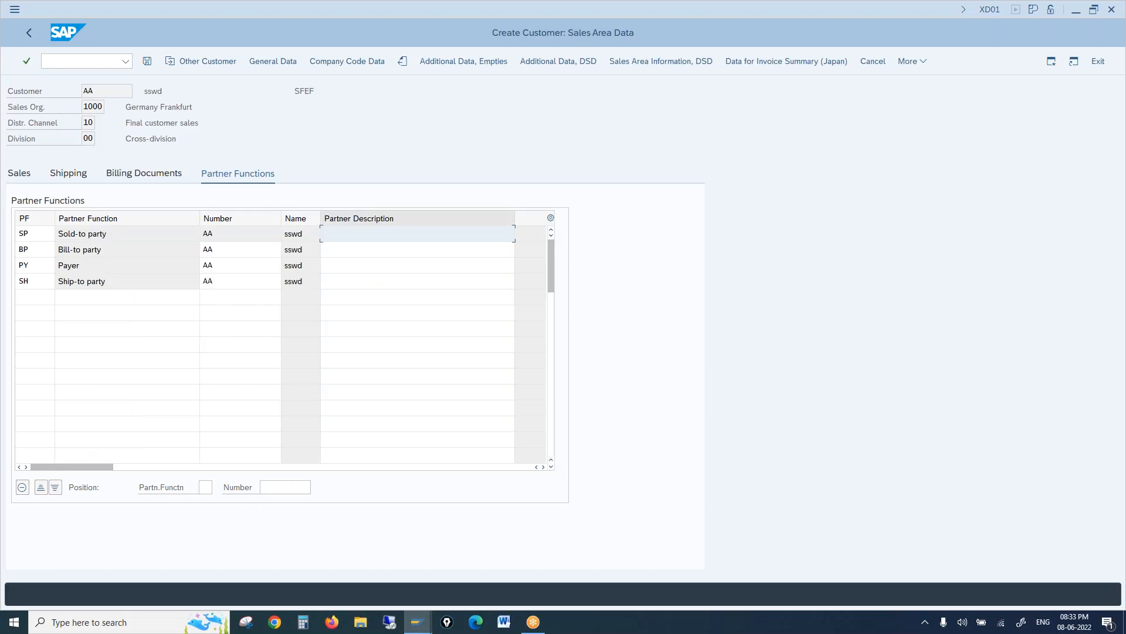
mouse_move(515, 223)
mouse_down()
mouse_move(488, 223)
mouse_move(518, 222)
mouse_up()
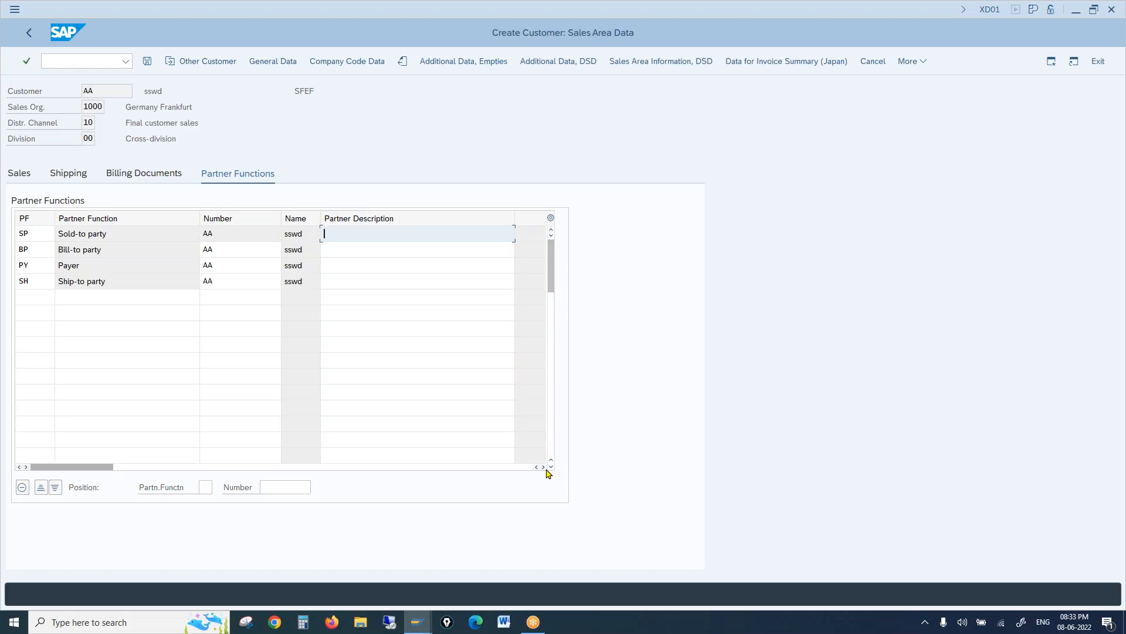
click(543, 468)
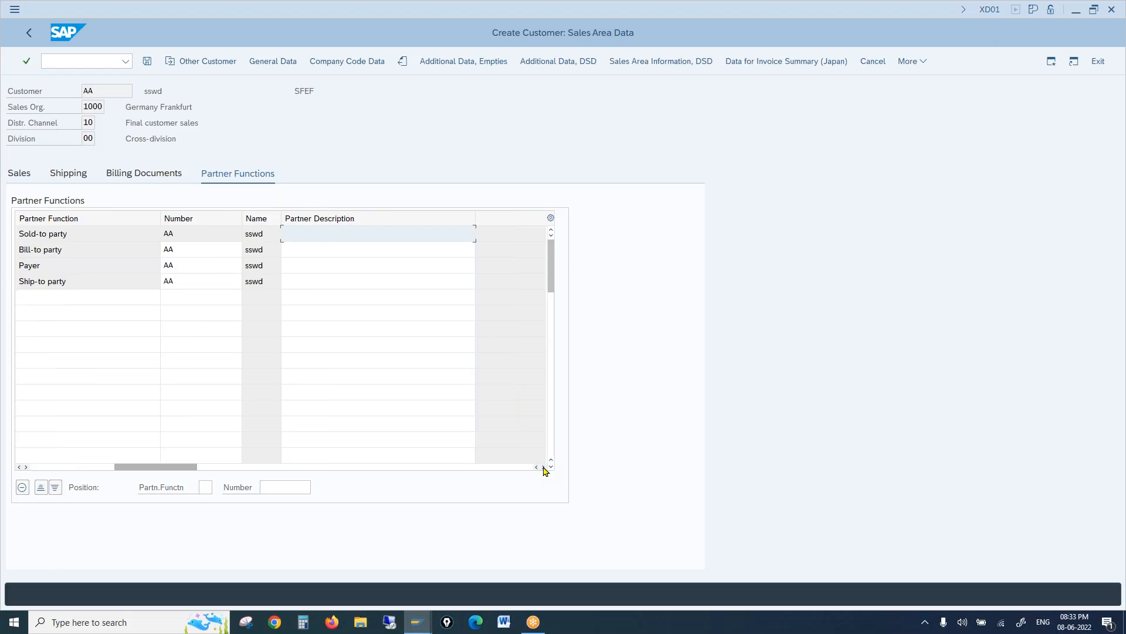
click(543, 467)
click(543, 468)
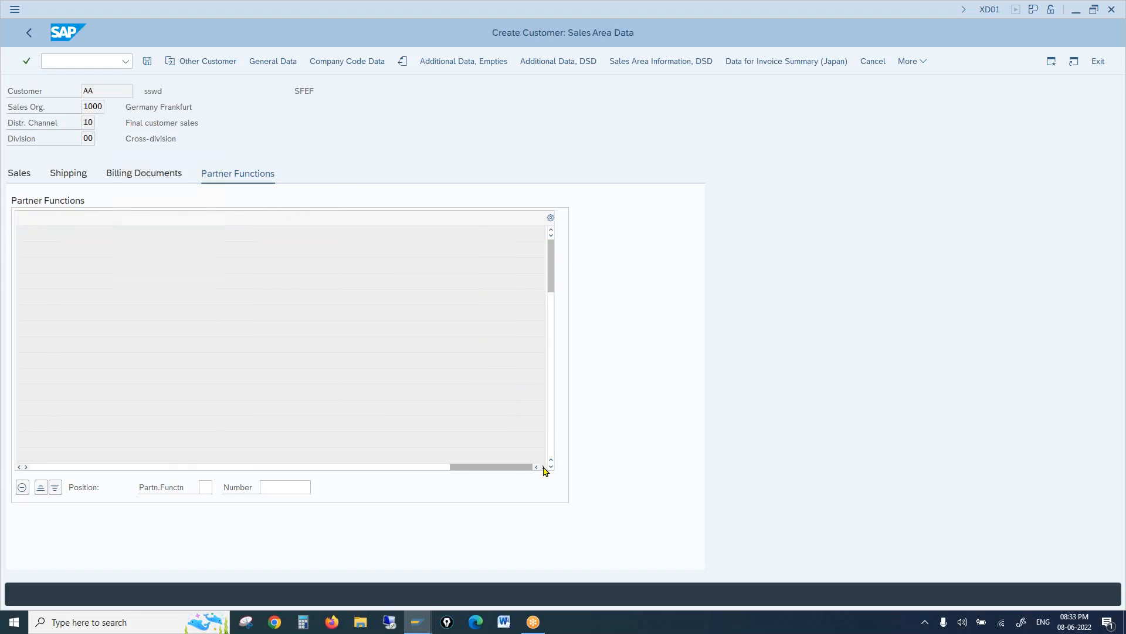
drag(503, 470, 54, 464)
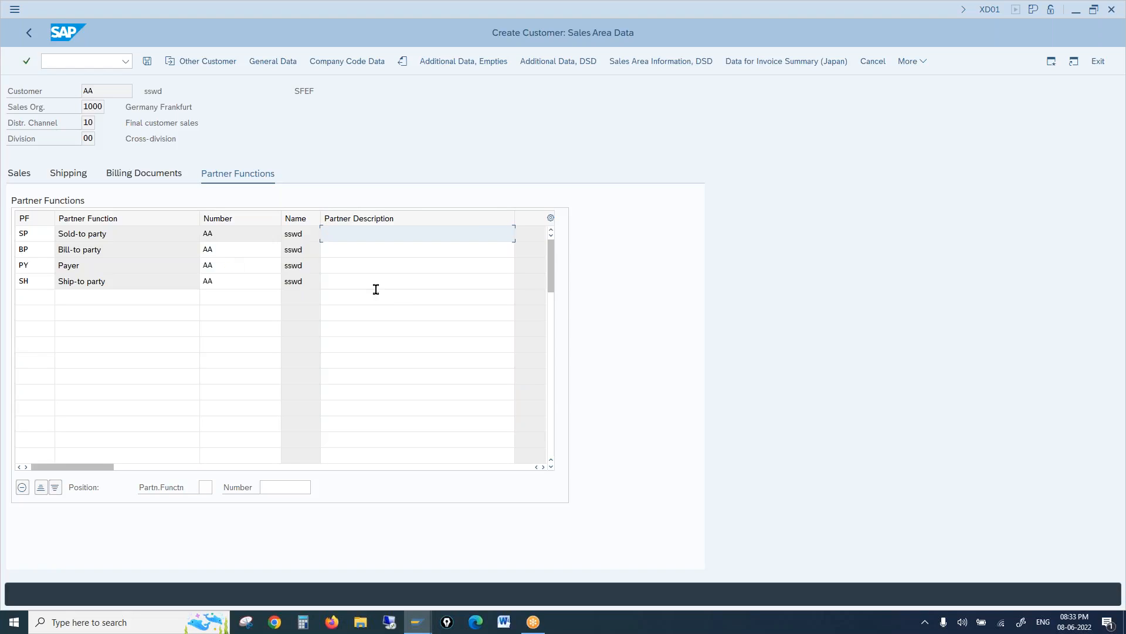
Leave customer creation and start the customer change transaction XD02
click(93, 60)
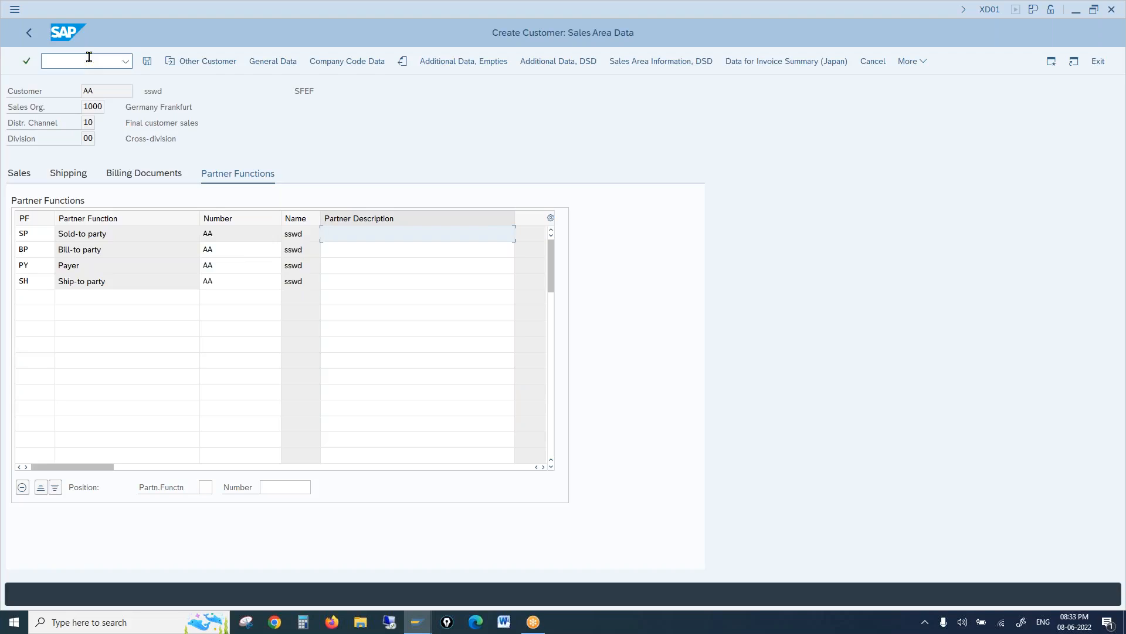
text(/nxd0)
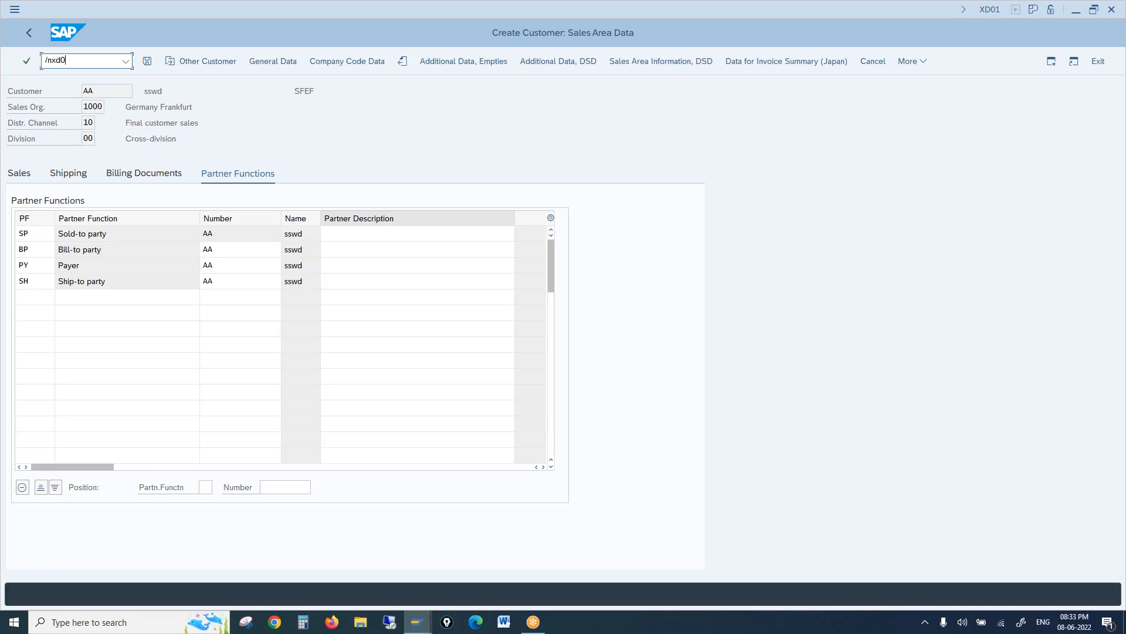
text(2)
key(Return)
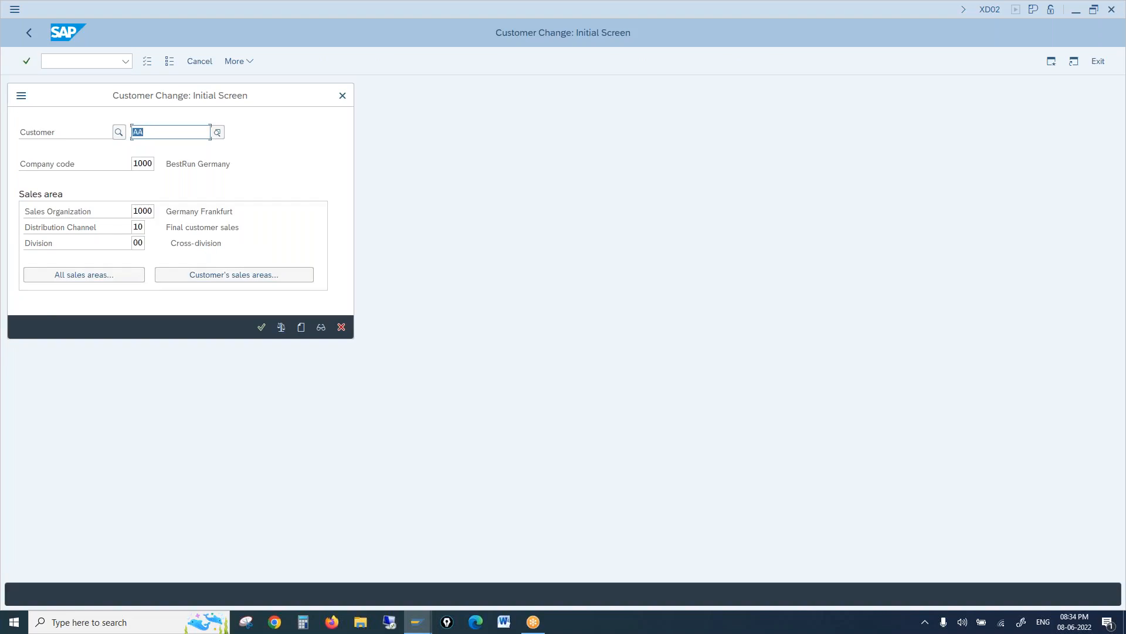
Enter the existing customer's number and open its partner functions in the sales area data
key(BackSpace)
text(1000)
key(Return)
text(1000)
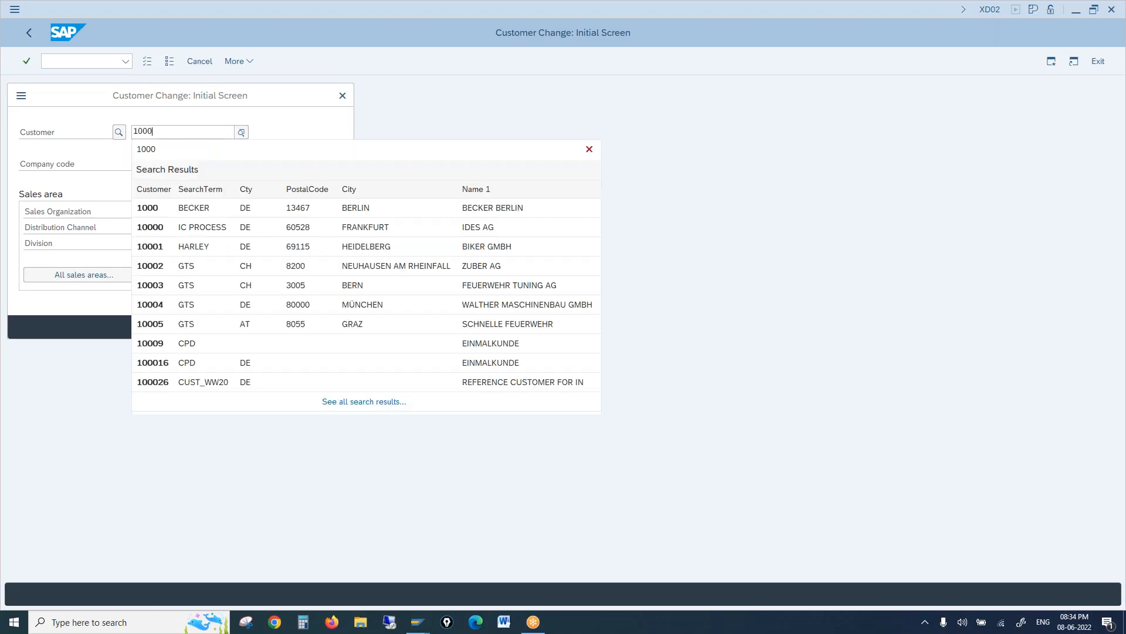
key(Return)
key(Return)
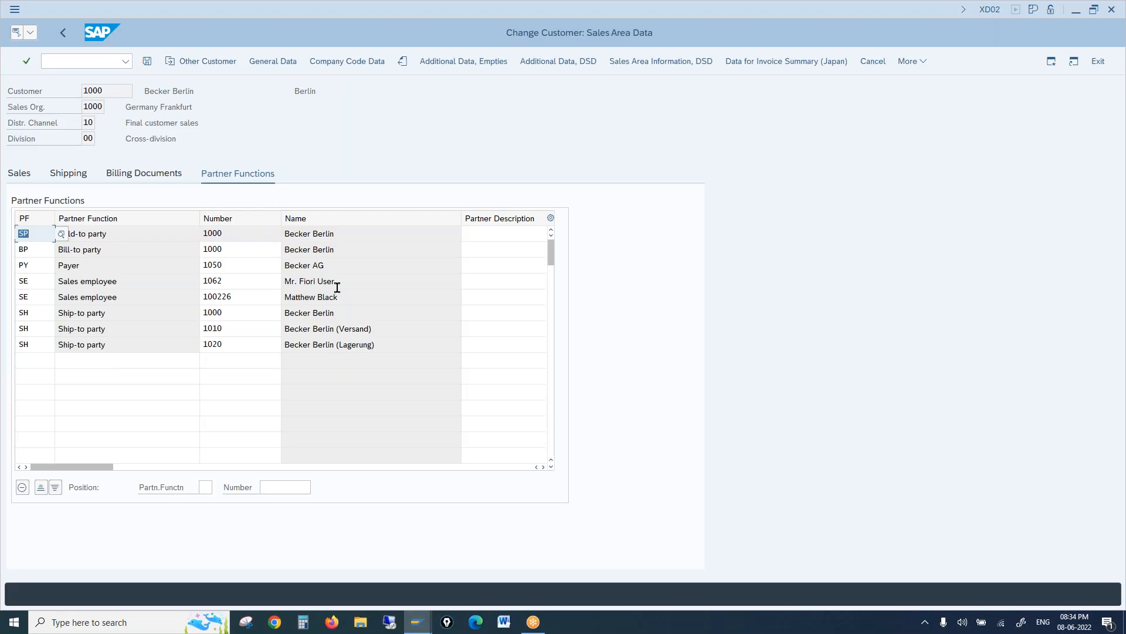
Review the default partner setting for the existing customer's partner functions
click(543, 467)
click(543, 467)
click(543, 467)
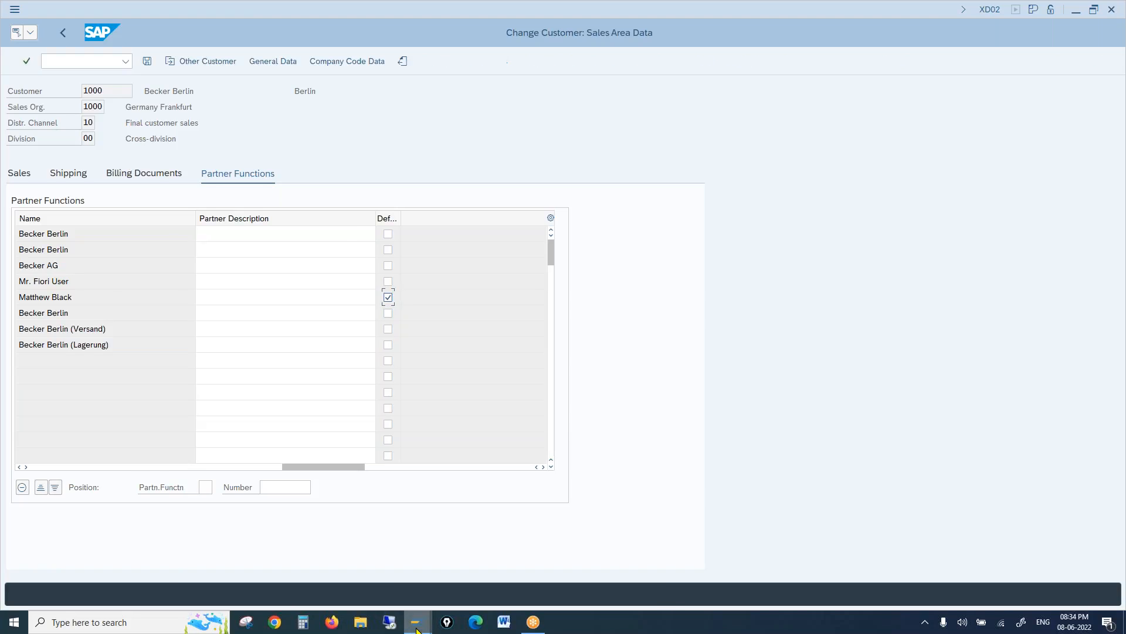
Switch to the VOPAN session and display the partner functions in procedure ZSP
mouse_move(417, 620)
click(438, 563)
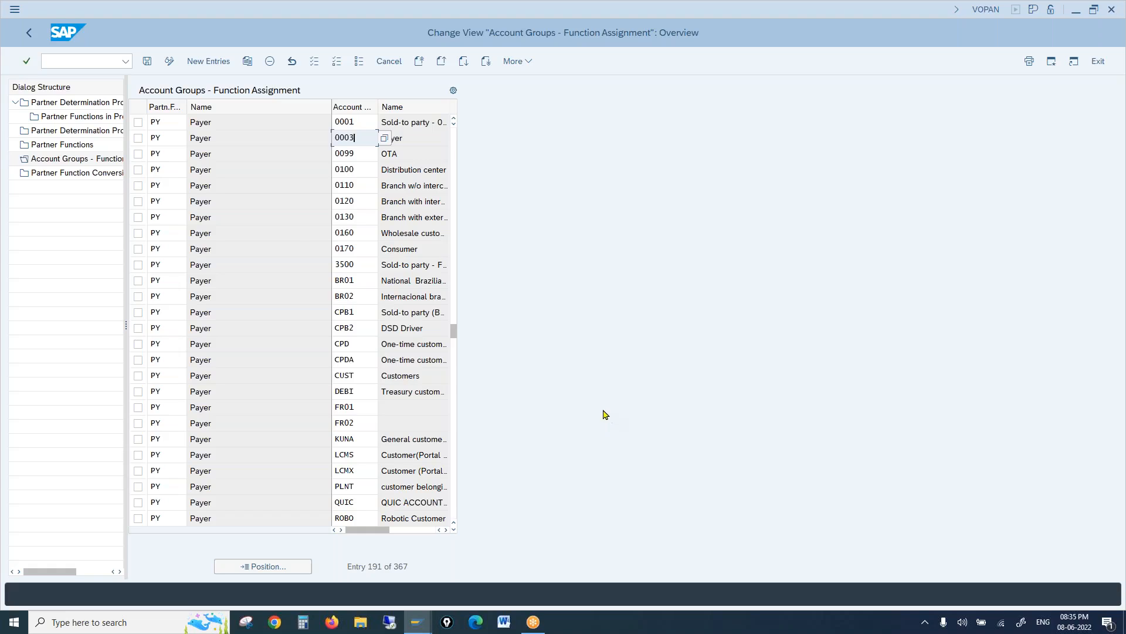
double_click(73, 119)
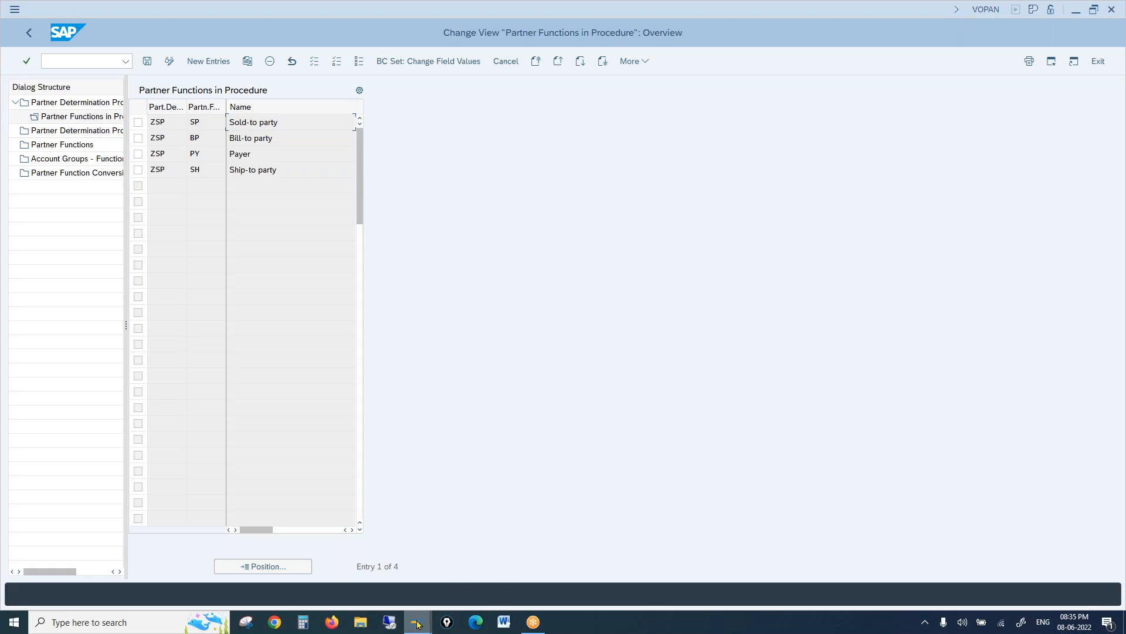
Return to the customer change session and exit the transaction to SAP Easy Access
mouse_move(417, 625)
mouse_move(253, 557)
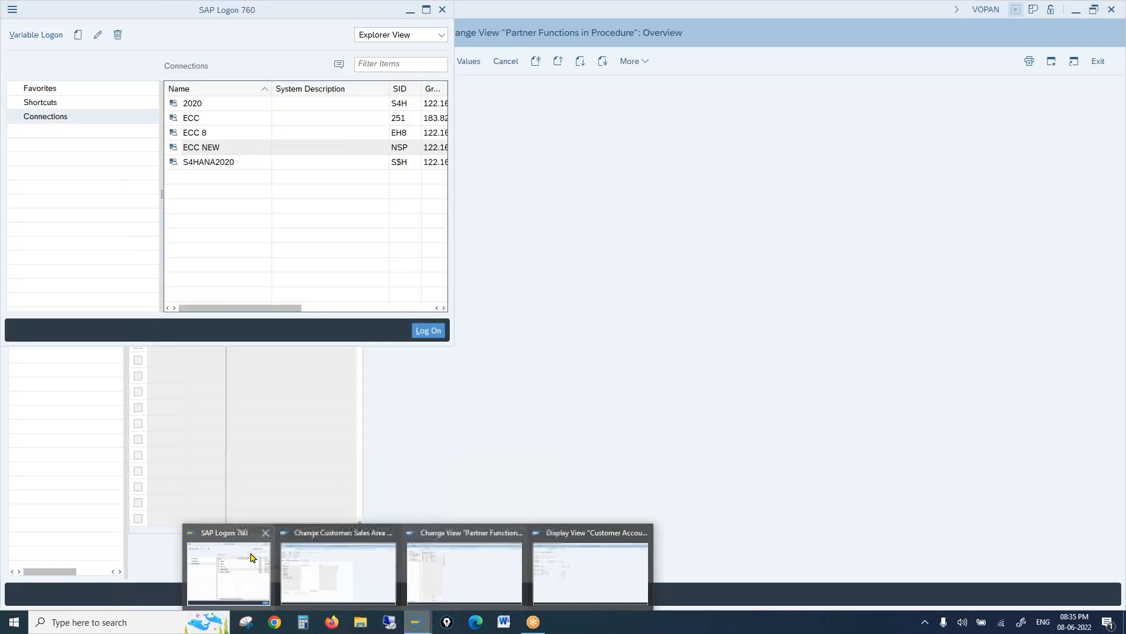
mouse_move(447, 578)
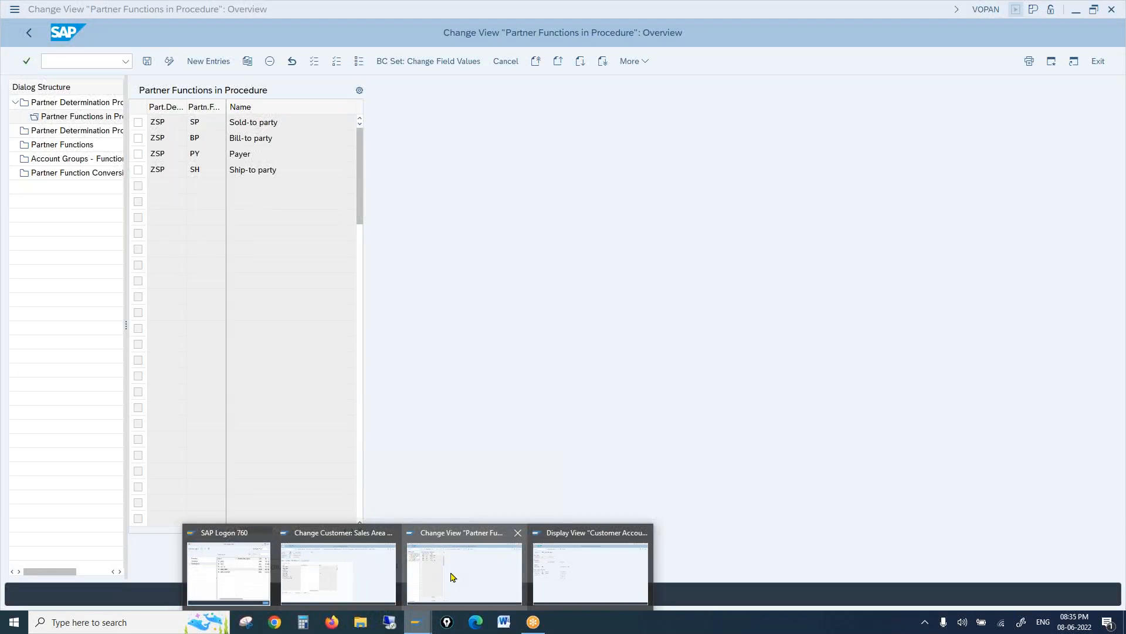
click(374, 576)
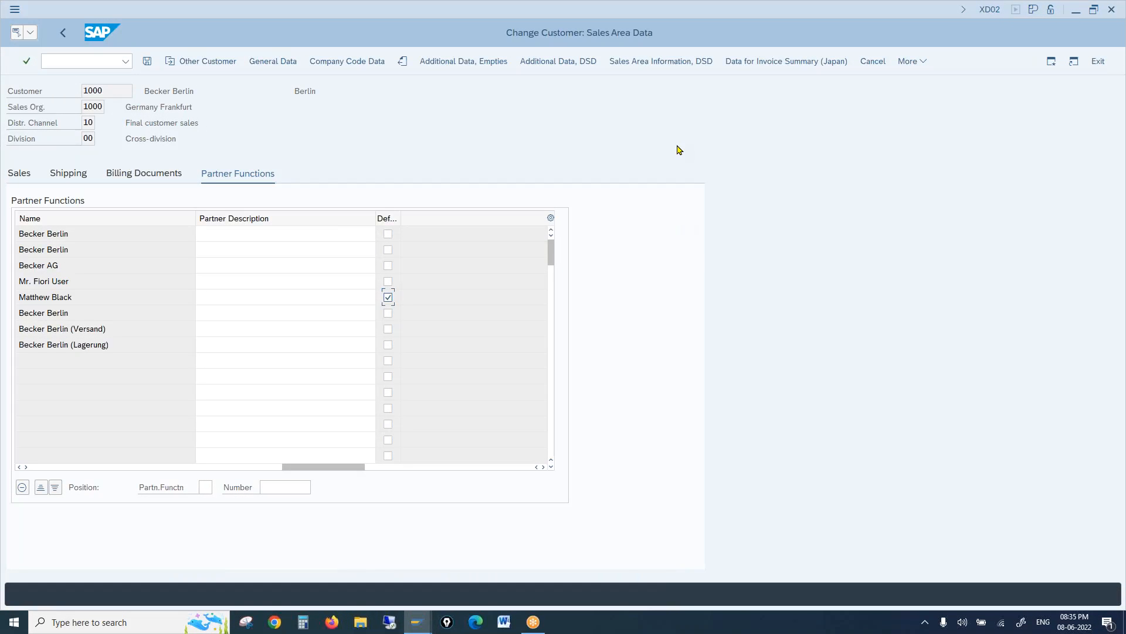
click(79, 61)
text(/n)
key(Return)
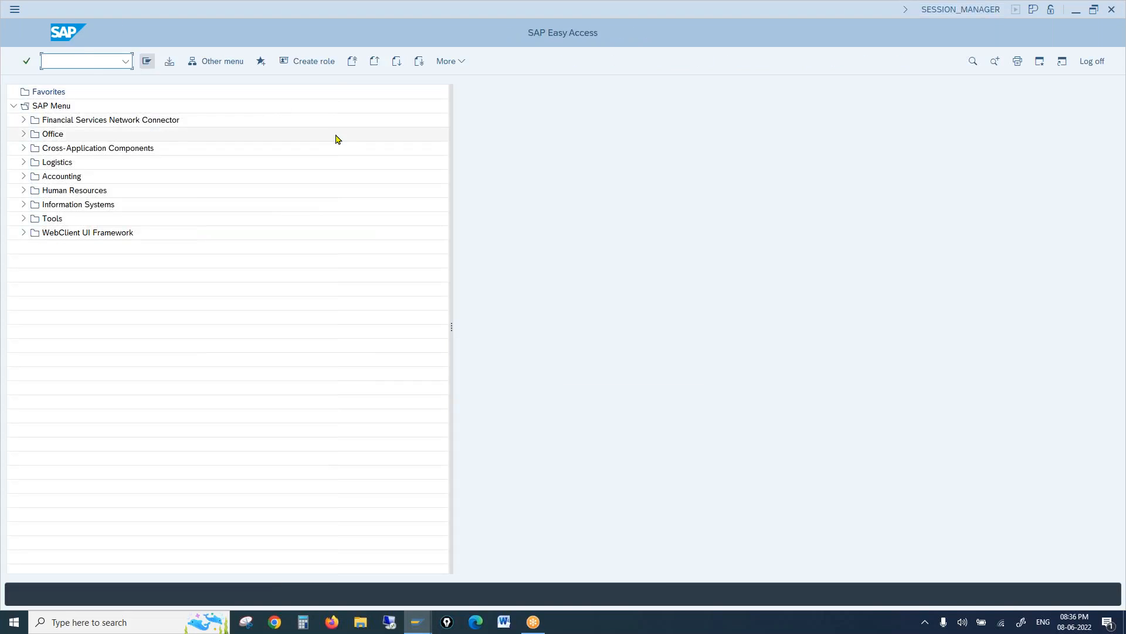
Open the SAP GUI options, review the theme settings, and close them without changes
click(455, 61)
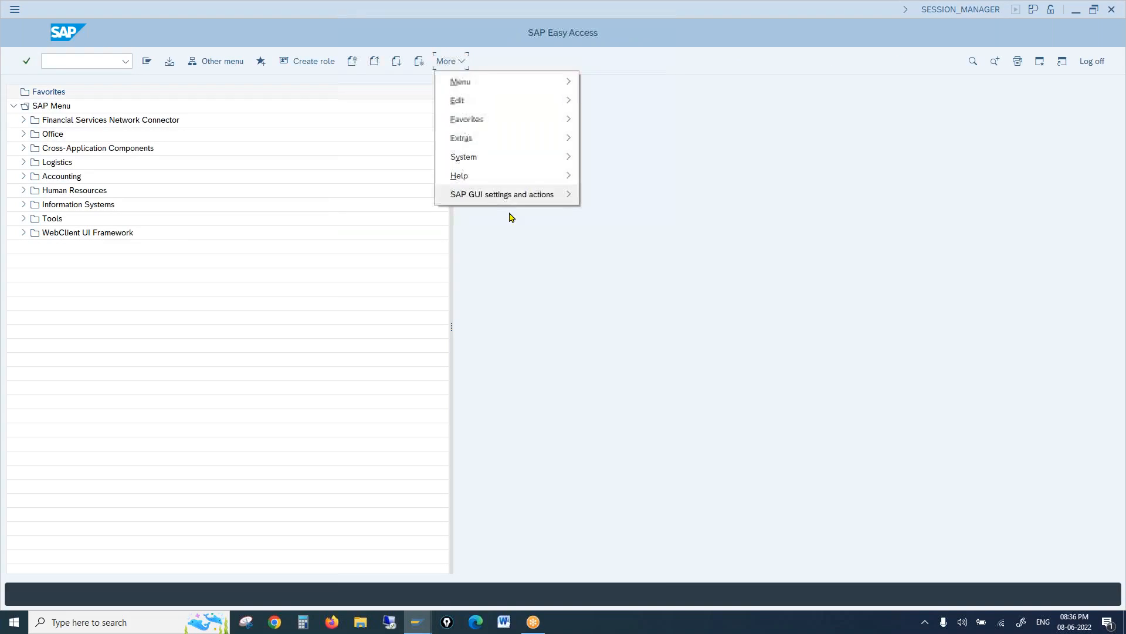
mouse_move(512, 195)
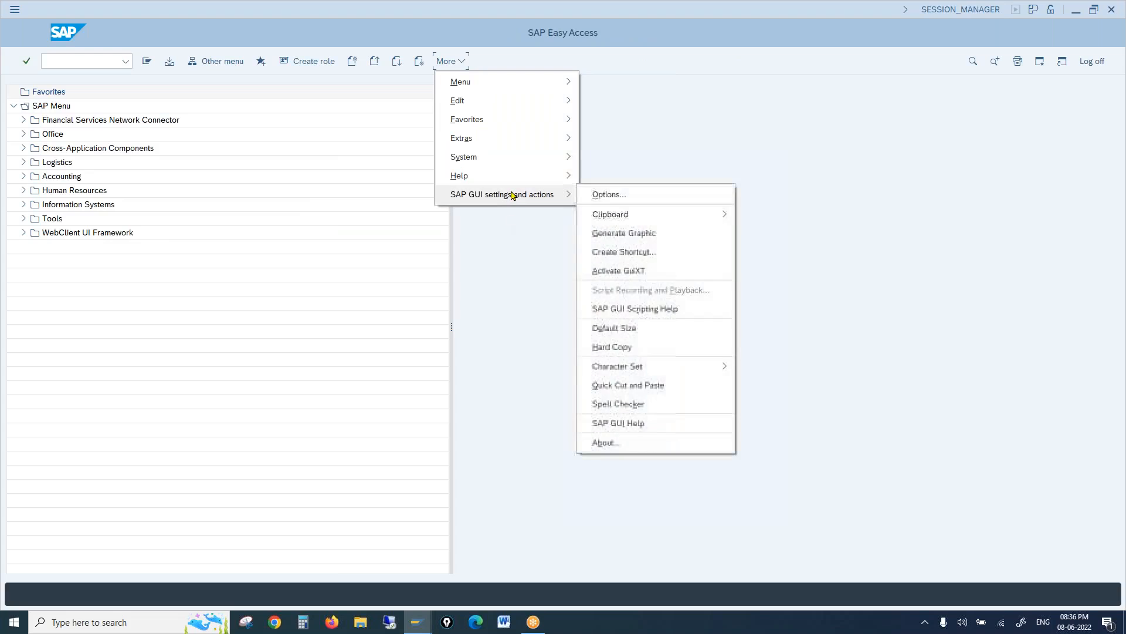
click(604, 195)
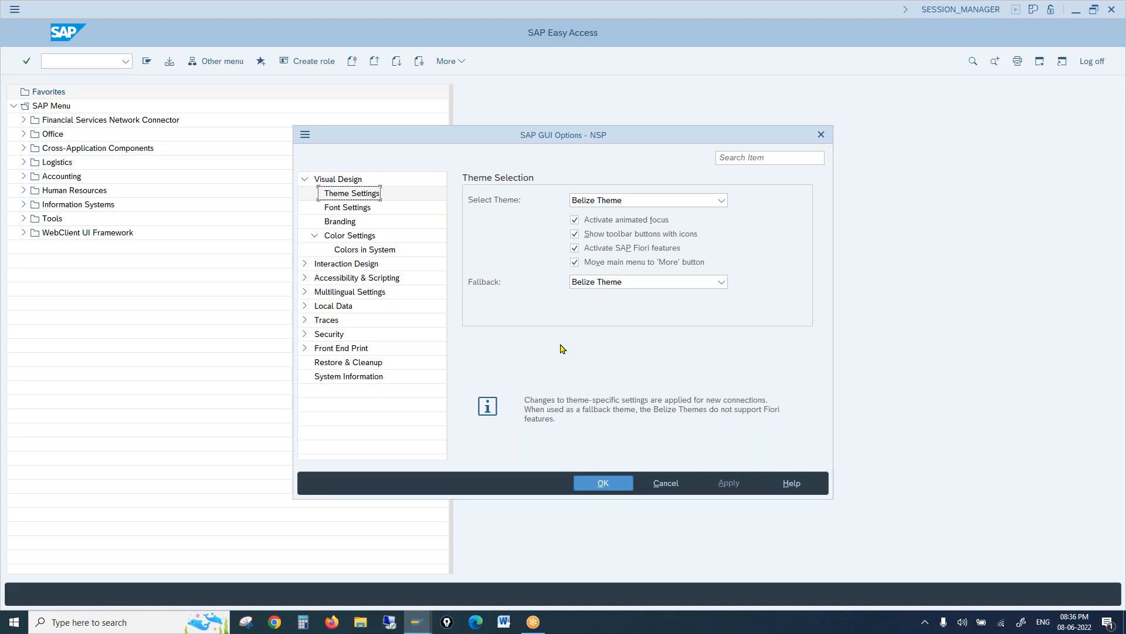
click(821, 135)
Bring up the SAP Logon window, move it over the session to view the connections, and close it
mouse_move(413, 622)
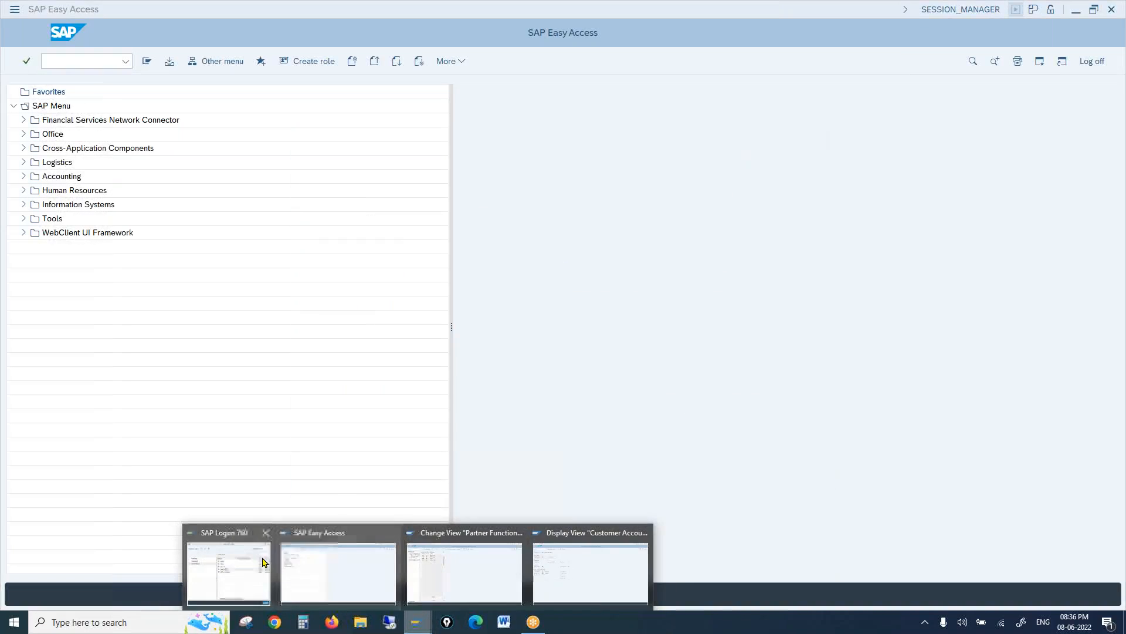
click(254, 559)
drag(806, 222, 430, 180)
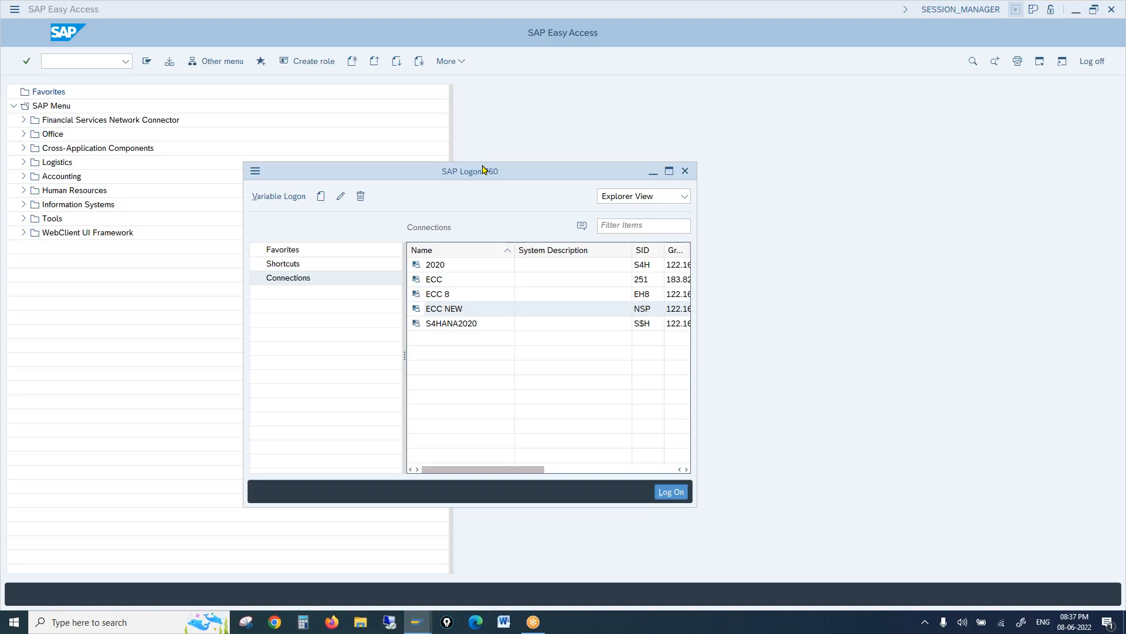
click(684, 172)
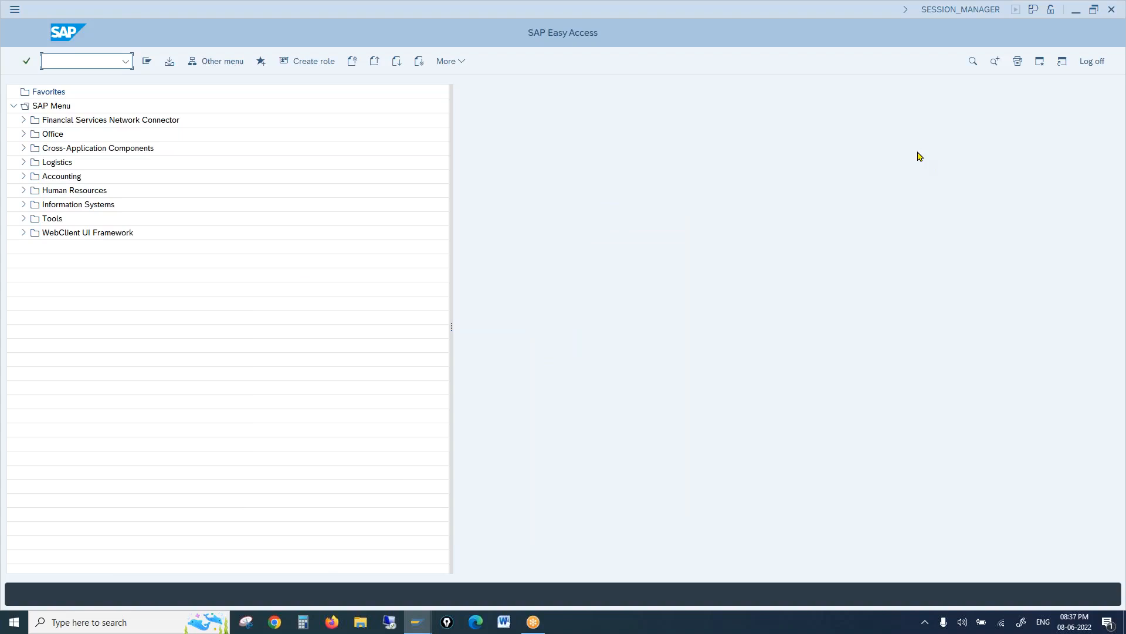